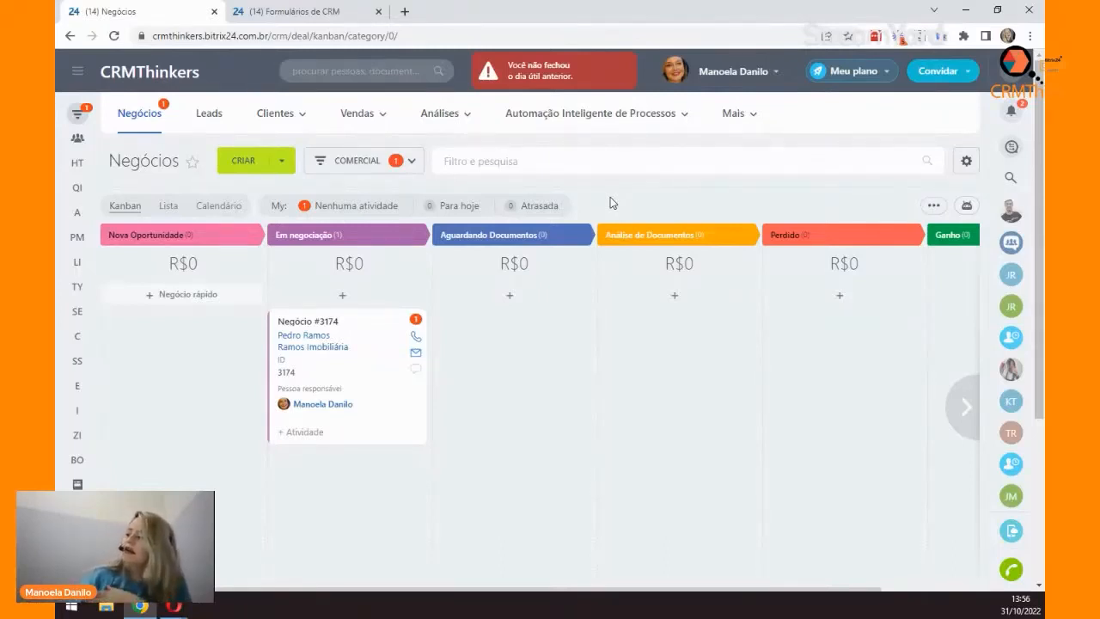
# Step: Open the deal in the Em negociação stage and examine the fields of its Documentos section, leaving them unedited
pyautogui.moveTo(961, 409)
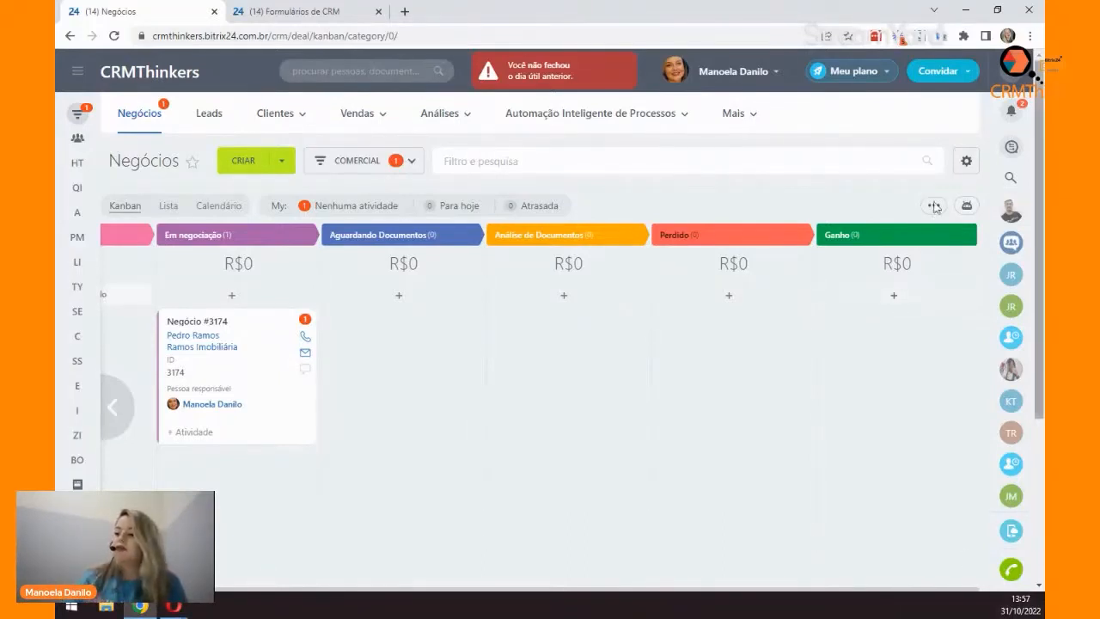
pyautogui.click(213, 326)
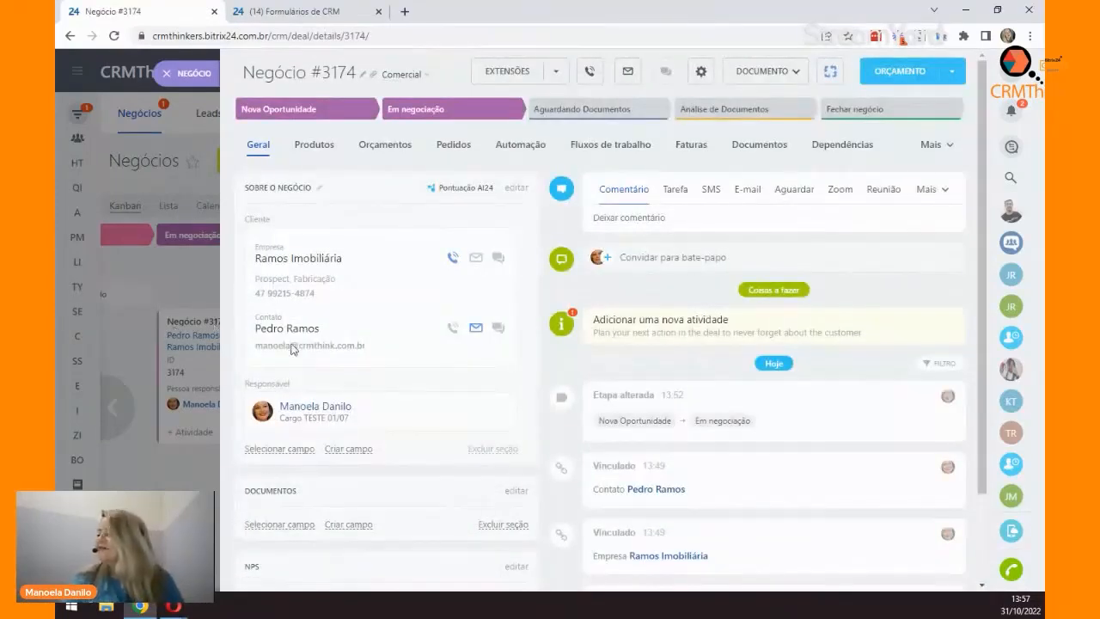
pyautogui.scroll(-1, 481, 342)
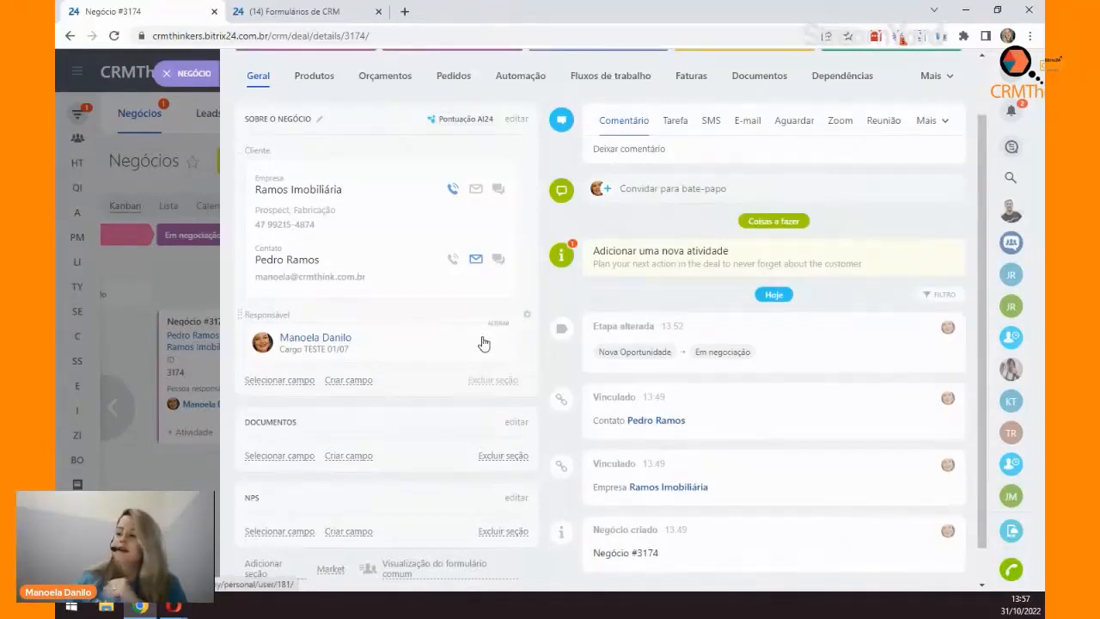
pyautogui.scroll(-1, 471, 361)
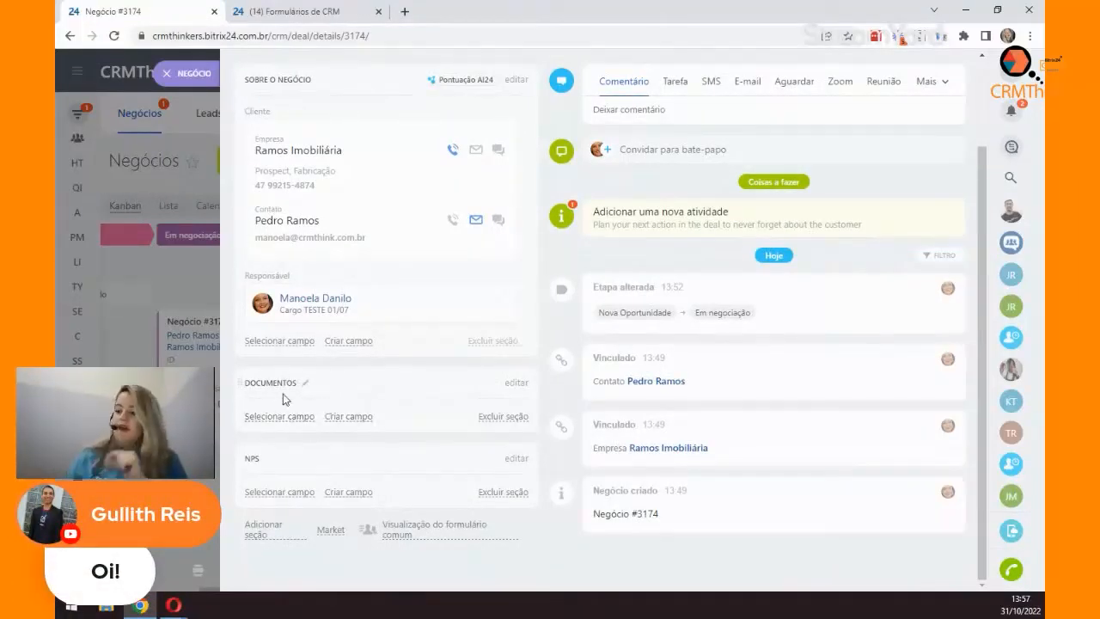
pyautogui.click(519, 384)
pyautogui.scroll(-2, 570, 393)
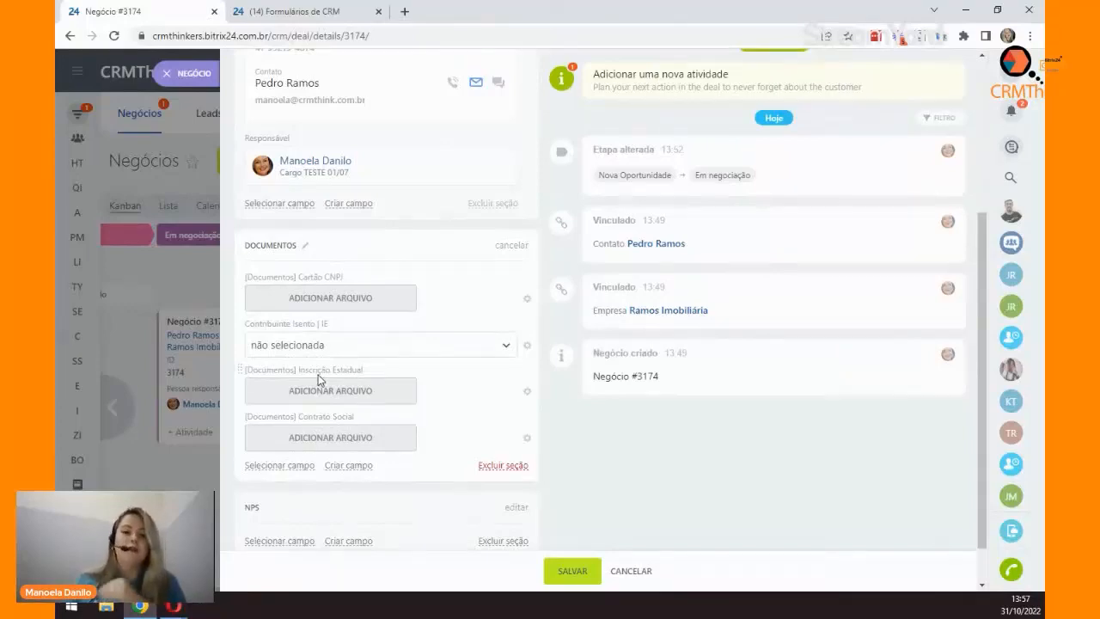
pyautogui.scroll(3, 588, 361)
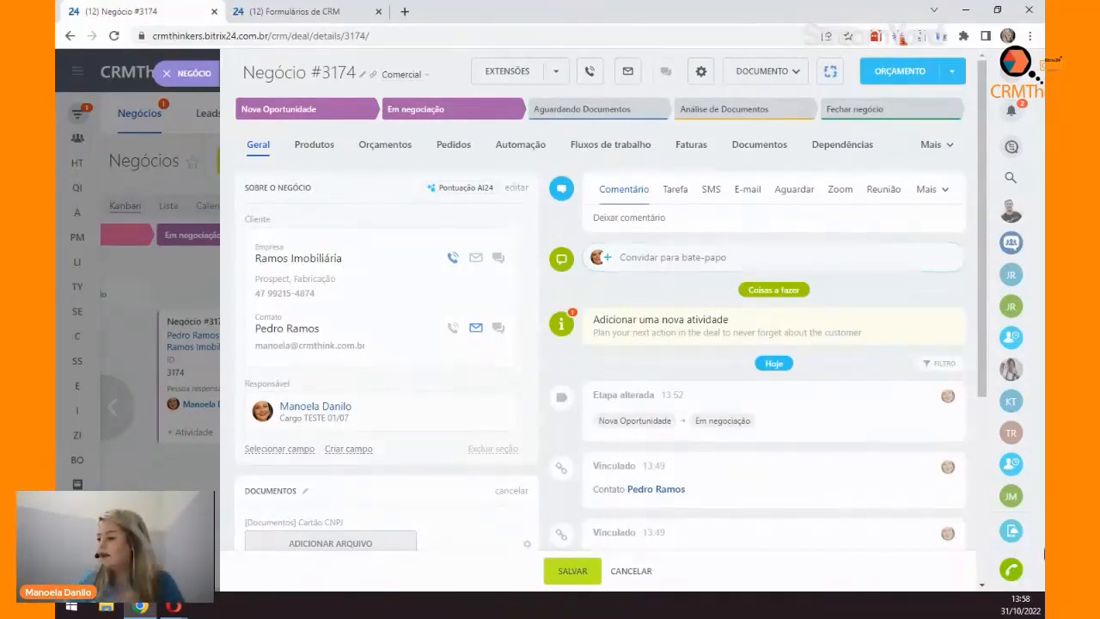
pyautogui.click(629, 574)
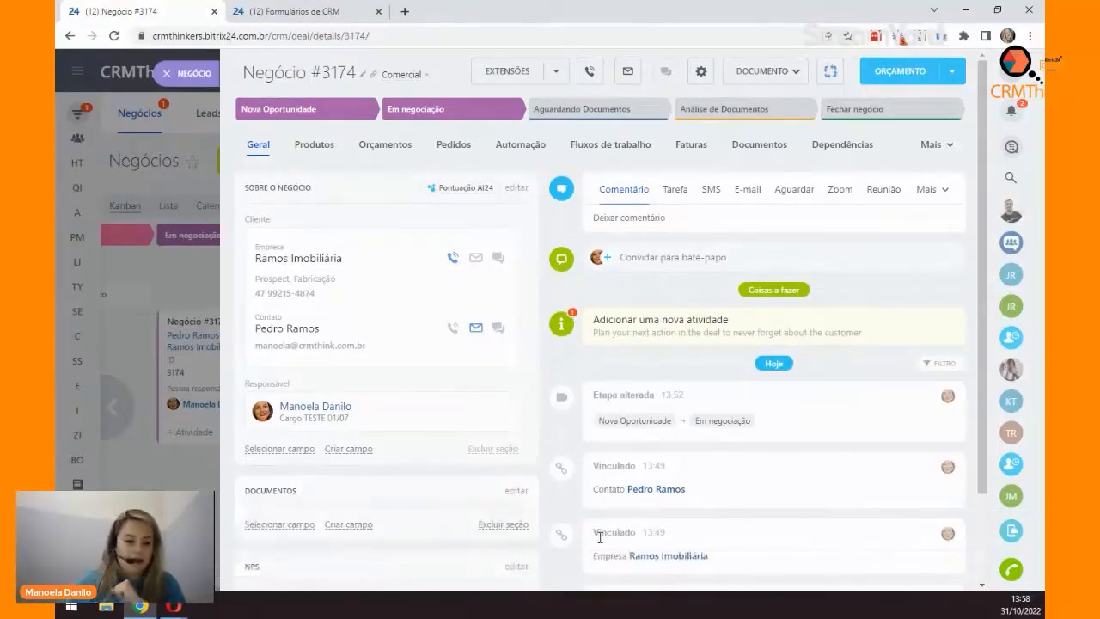
# Step: Move the deal to the Aguardando Documentos stage and open the sent Preencher Documentação email from its timeline
pyautogui.click(581, 122)
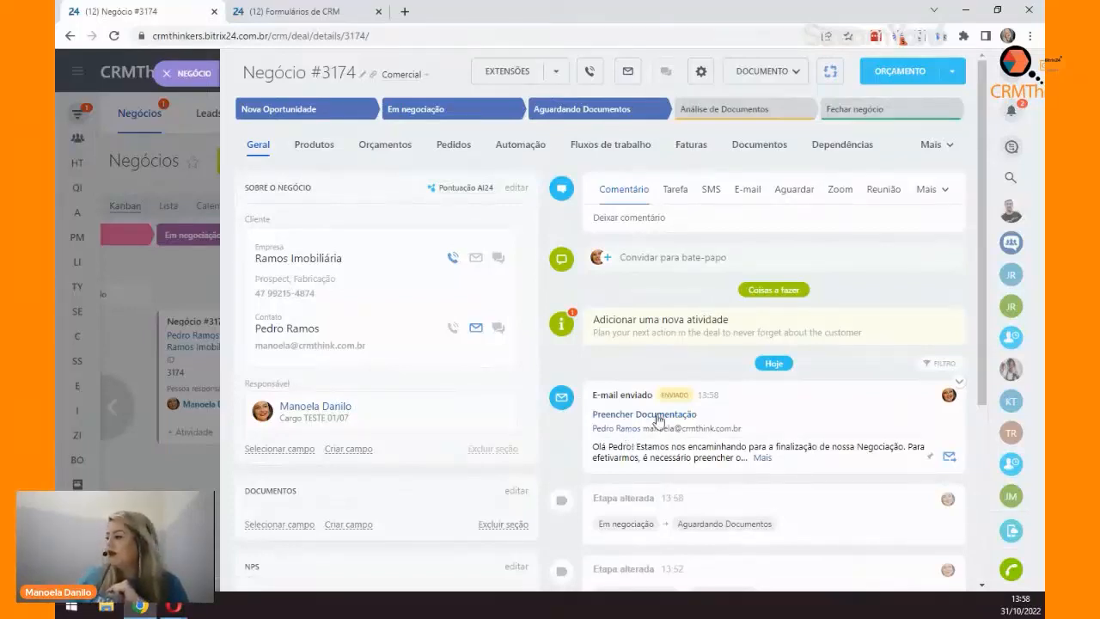
pyautogui.click(655, 416)
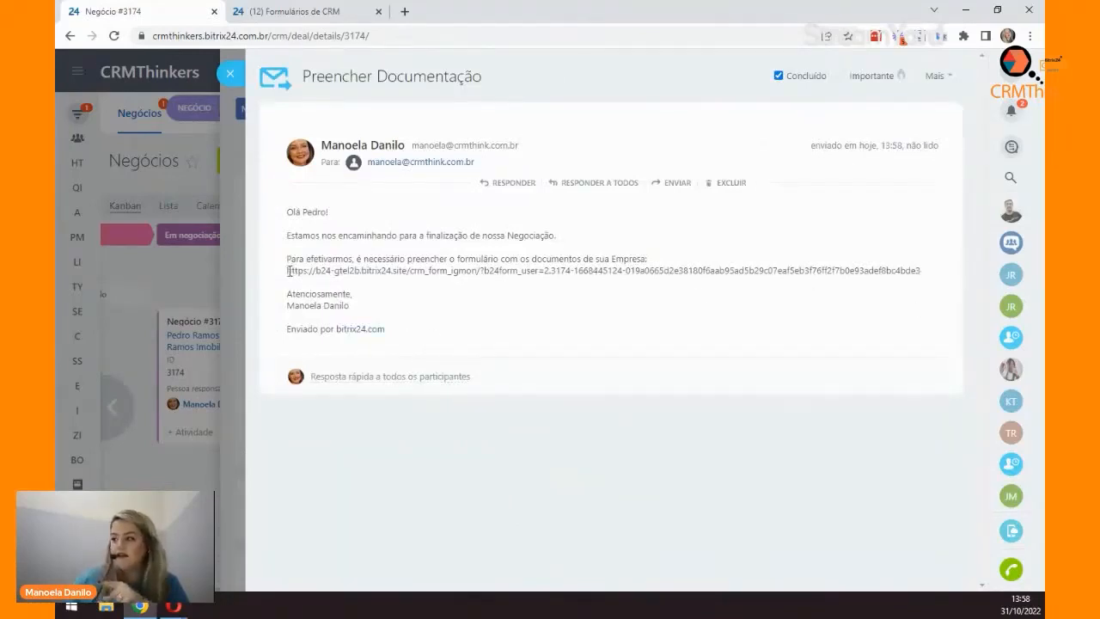
# Step: Copy the document form link from the email and open it in a new browser tab
pyautogui.moveTo(288, 274); pyautogui.dragTo(911, 292)
pyautogui.click(915, 292)
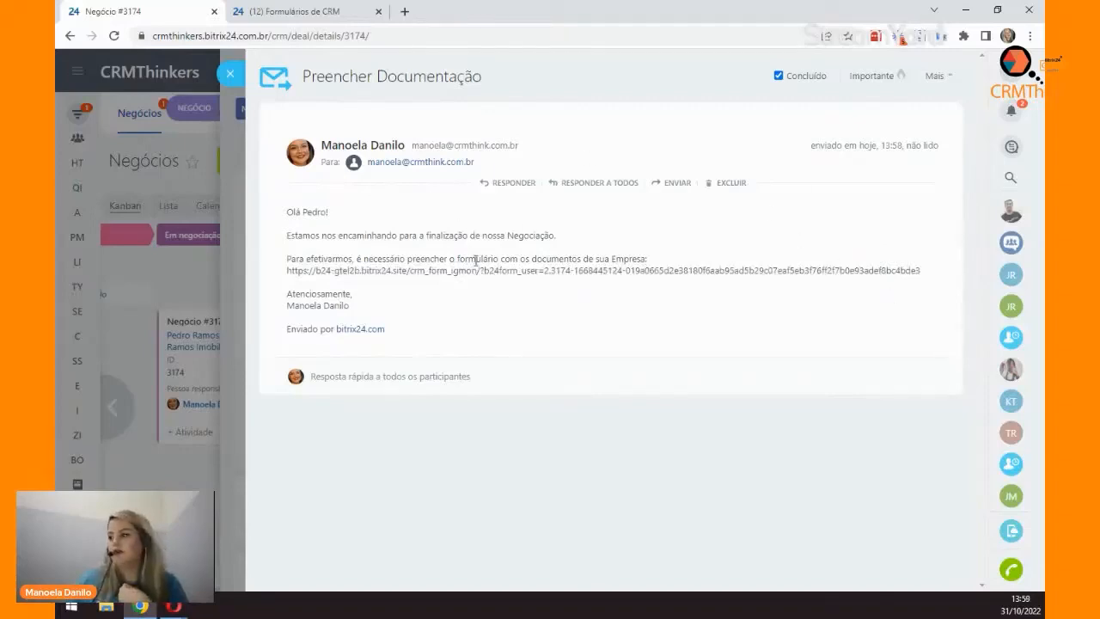
pyautogui.doubleClick(921, 271)
pyautogui.keyDown('shift'); pyautogui.click(288, 270); pyautogui.keyUp('shift')
pyautogui.hotkey('ctrl', 'c')
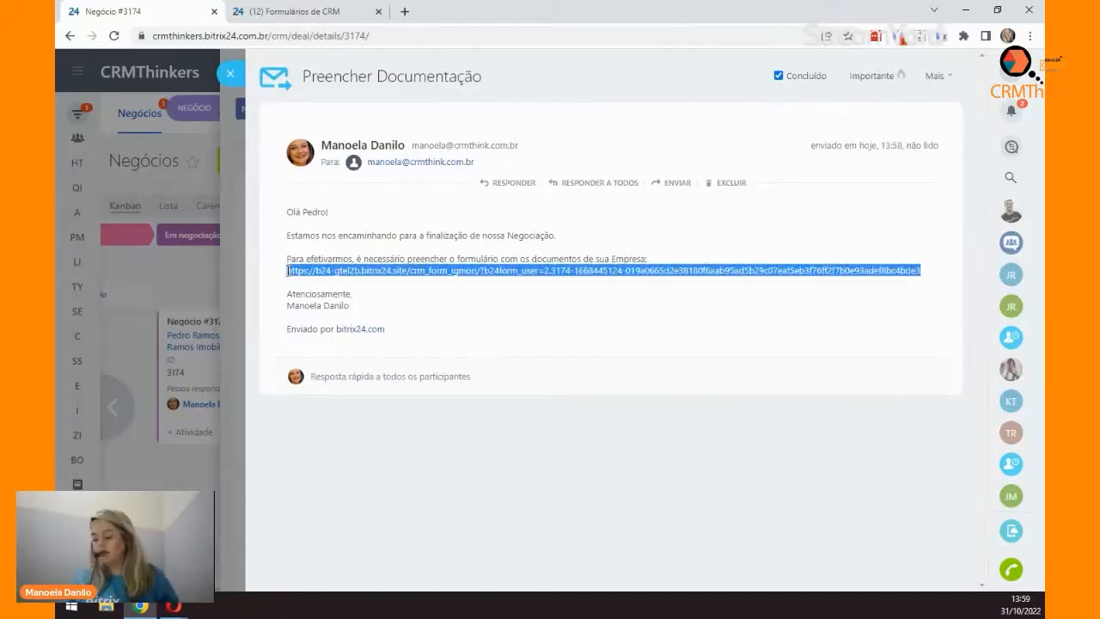
pyautogui.click(404, 11)
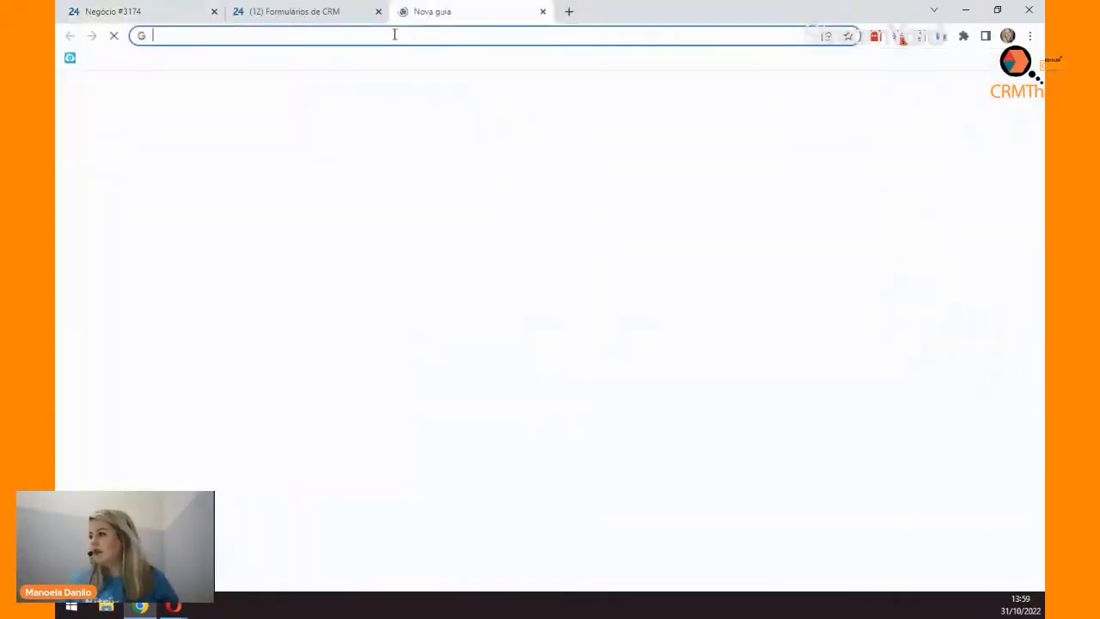
pyautogui.hotkey('ctrl', 'v')
pyautogui.press('Return')
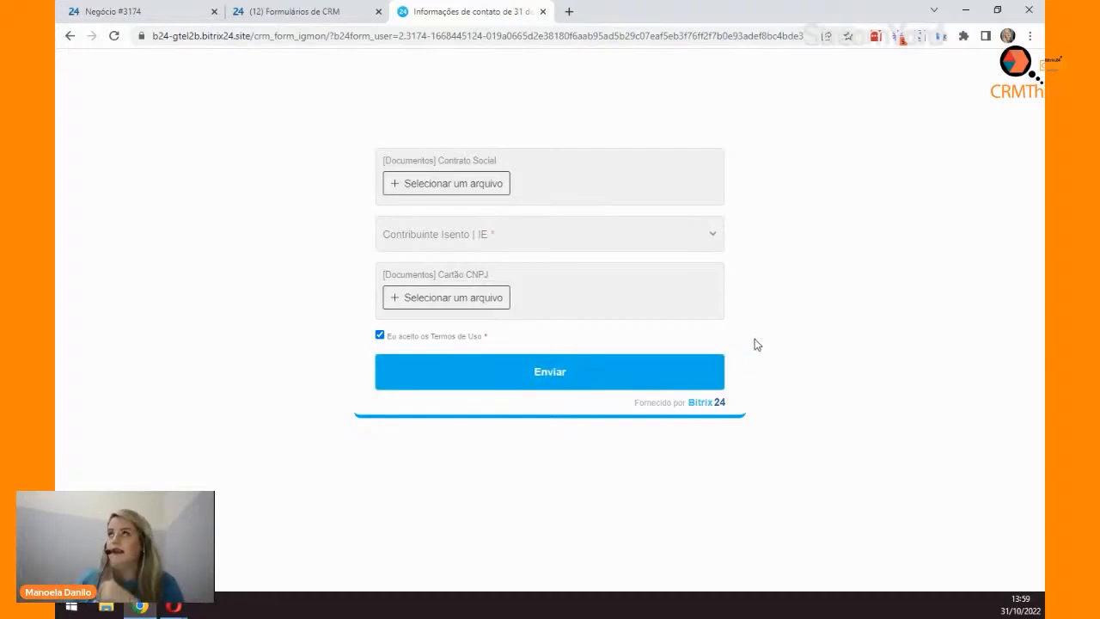
# Step: Attach Contrato Social.pdf from the Webinar folder to the form's Contrato Social field
pyautogui.click(481, 193)
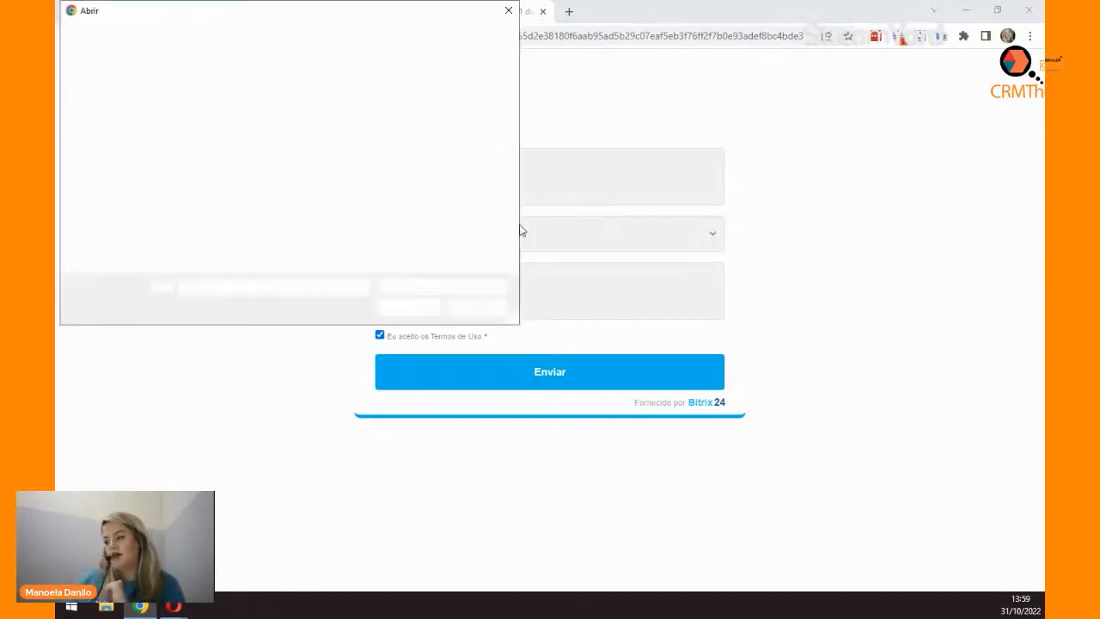
pyautogui.doubleClick(297, 118)
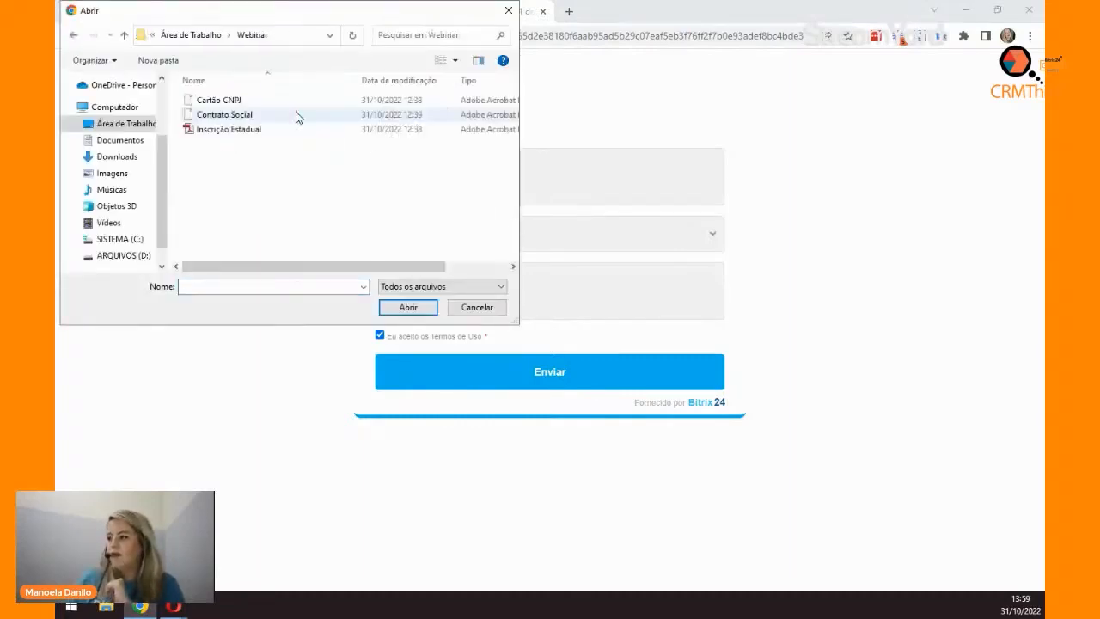
pyautogui.doubleClick(230, 122)
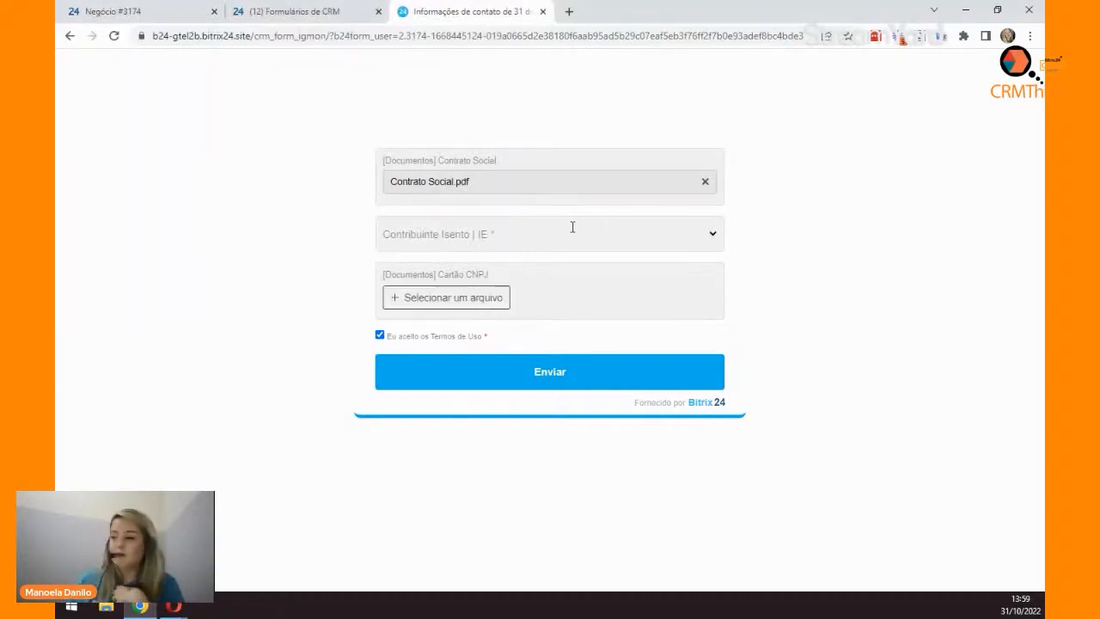
# Step: Try Sim in the form's Contribuinte Isento | IE field, and switch it to Não
pyautogui.click(533, 244)
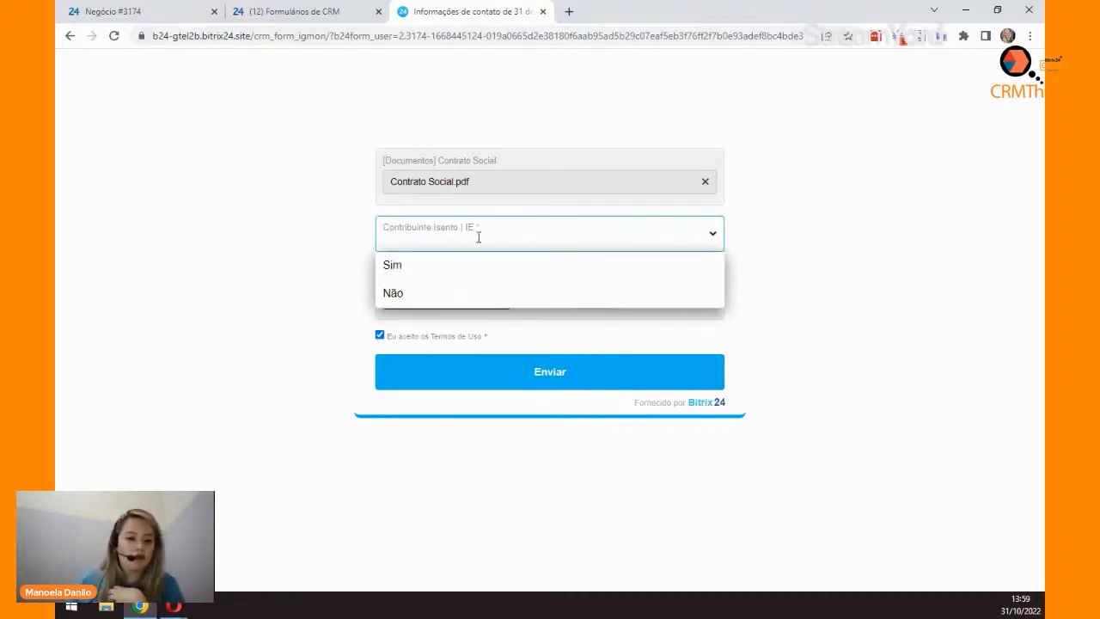
pyautogui.click(455, 273)
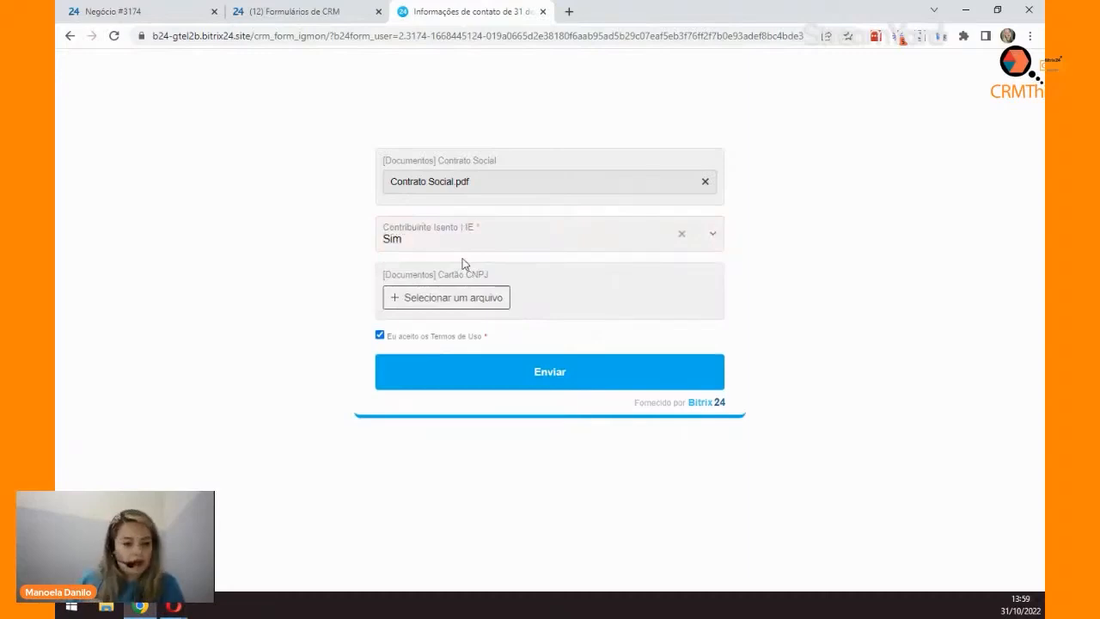
pyautogui.click(461, 242)
pyautogui.click(445, 270)
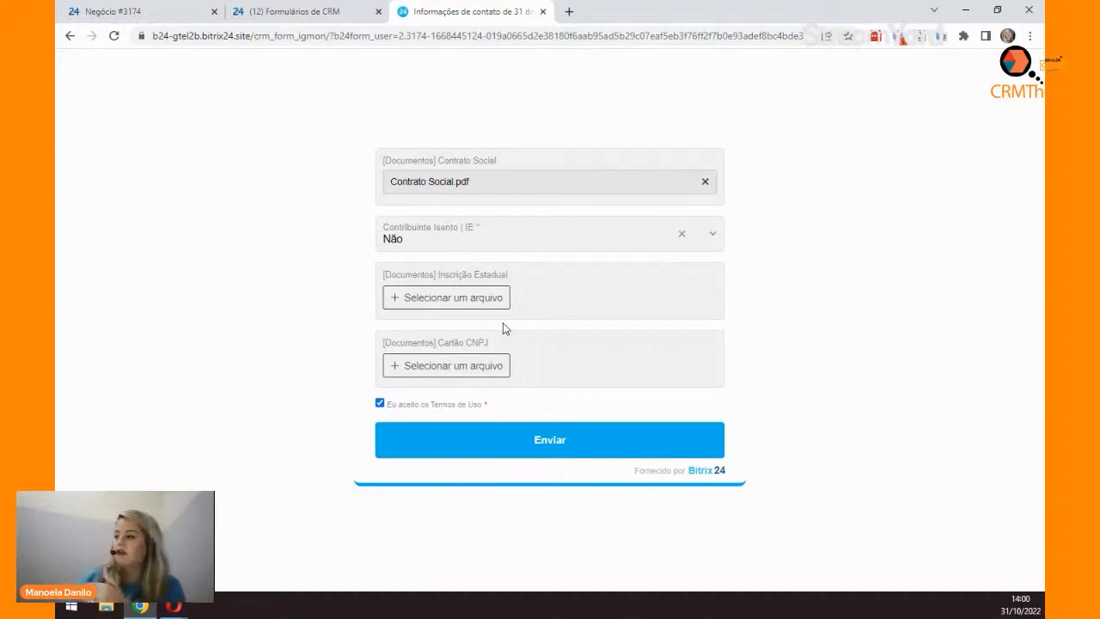
pyautogui.click(504, 240)
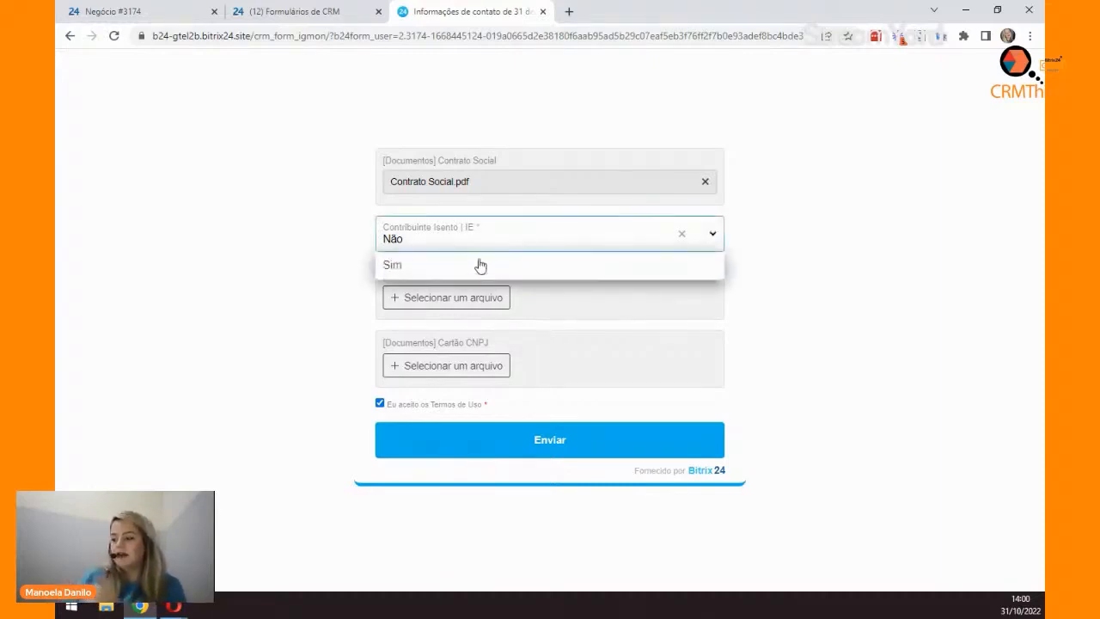
pyautogui.click(494, 234)
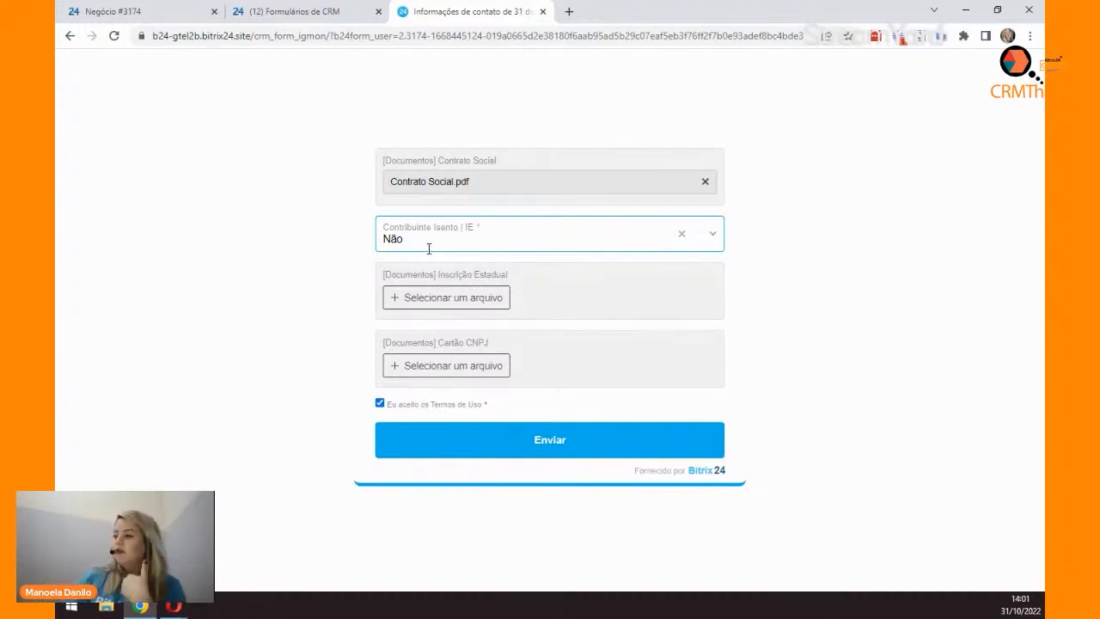
pyautogui.click(399, 239)
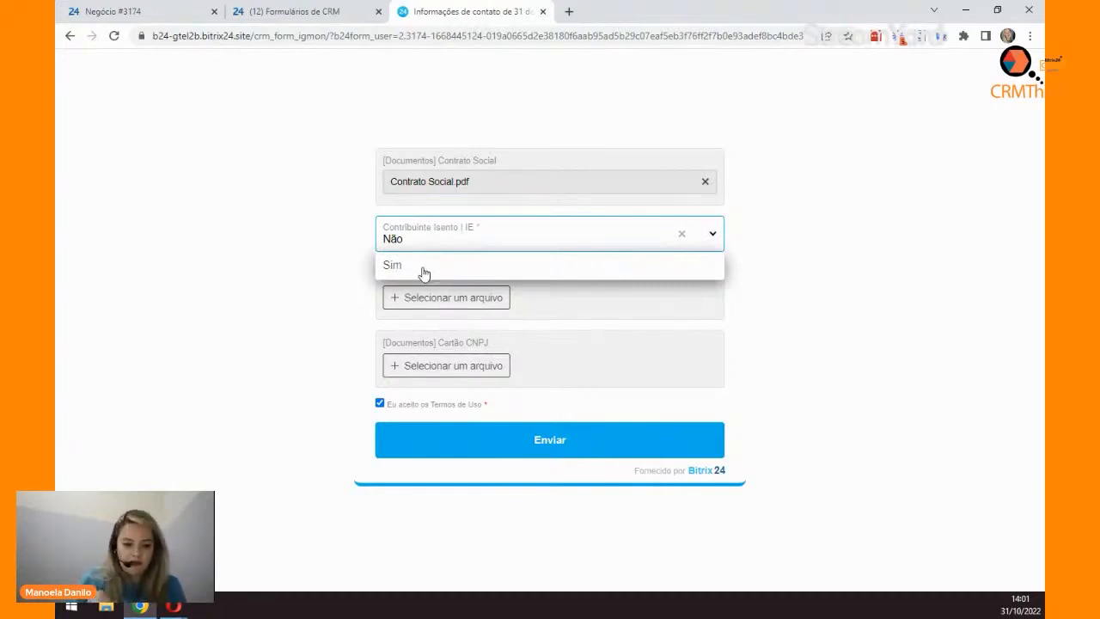
pyautogui.click(767, 275)
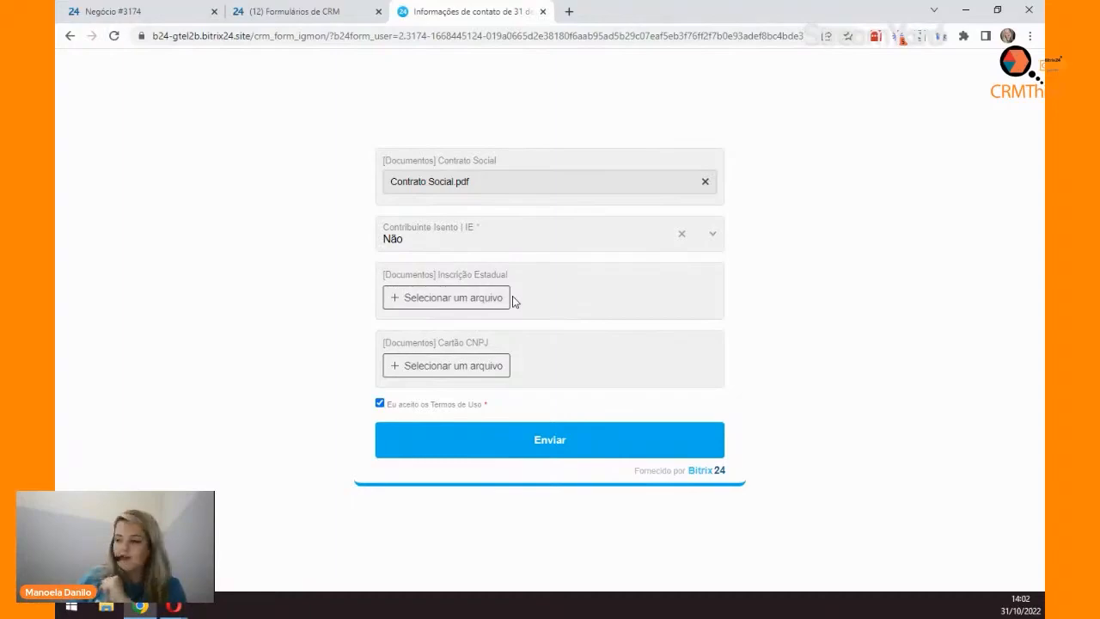
# Step: Attach Inscrição Estadual.pdf from the Webinar folder to the form's Inscrição Estadual field
pyautogui.click(507, 297)
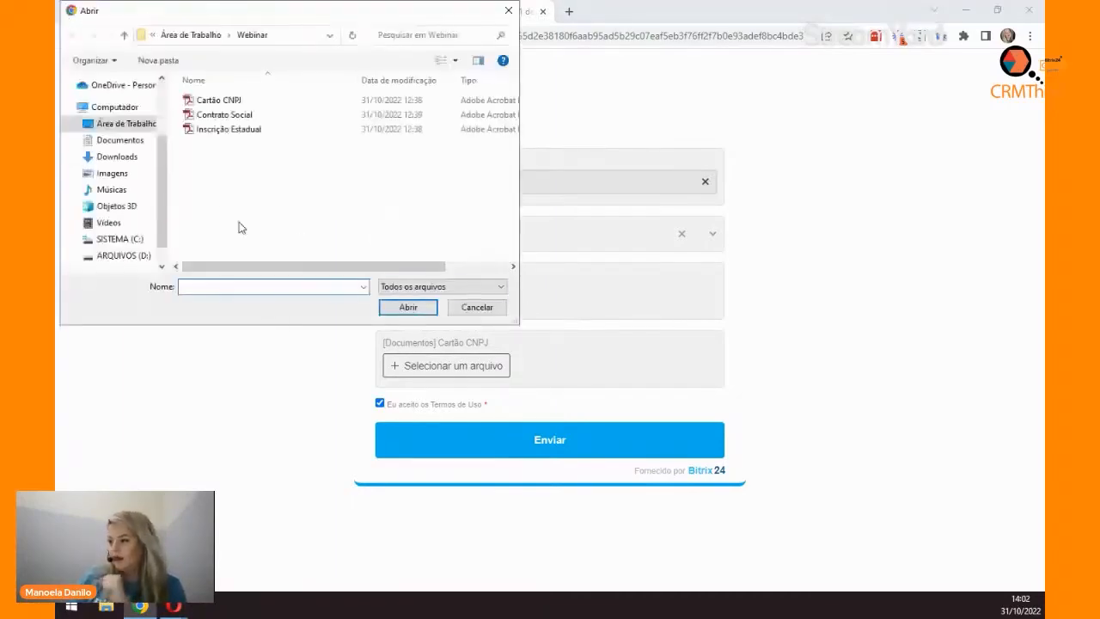
pyautogui.moveTo(302, 23); pyautogui.dragTo(336, 44)
pyautogui.doubleClick(265, 152)
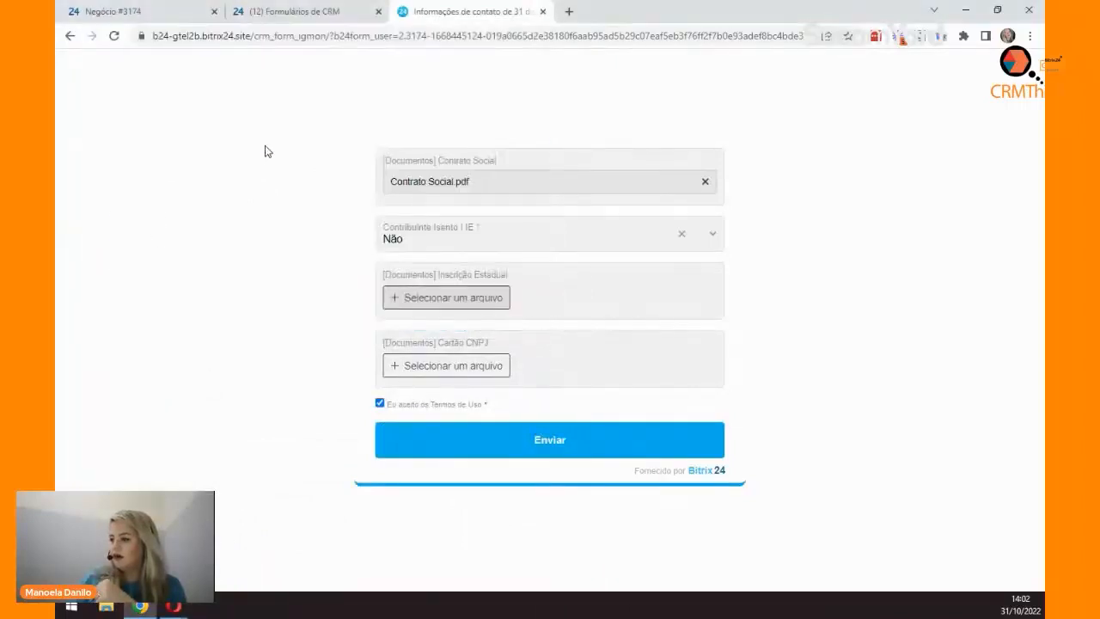
# Step: Attach Cartão CNPJ.pdf to the form's Cartão CNPJ field and submit the form
pyautogui.click(467, 371)
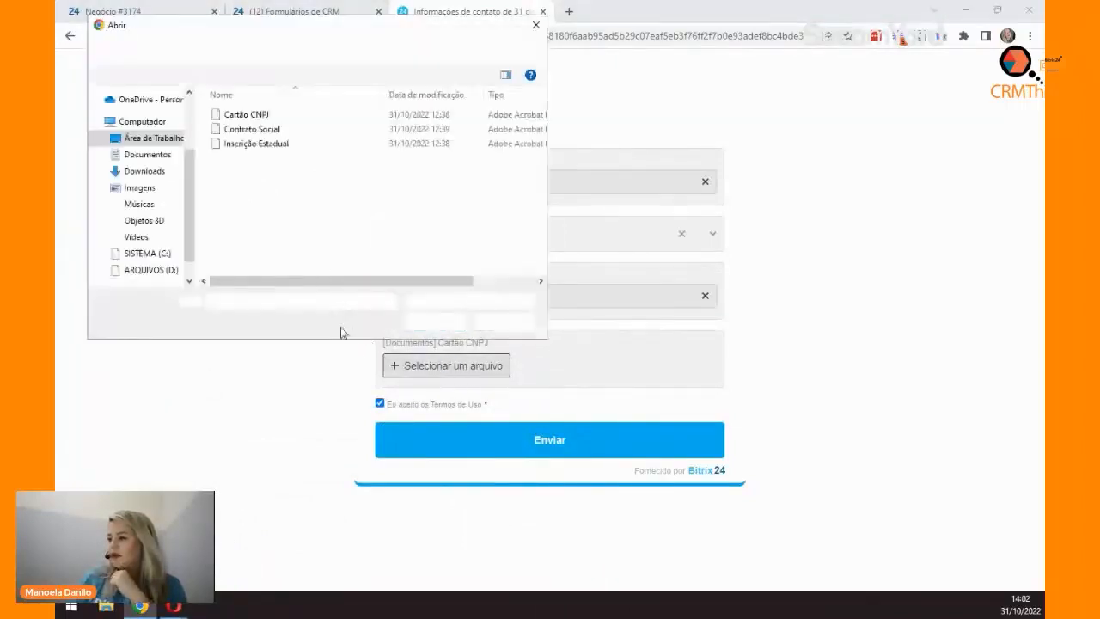
pyautogui.doubleClick(258, 116)
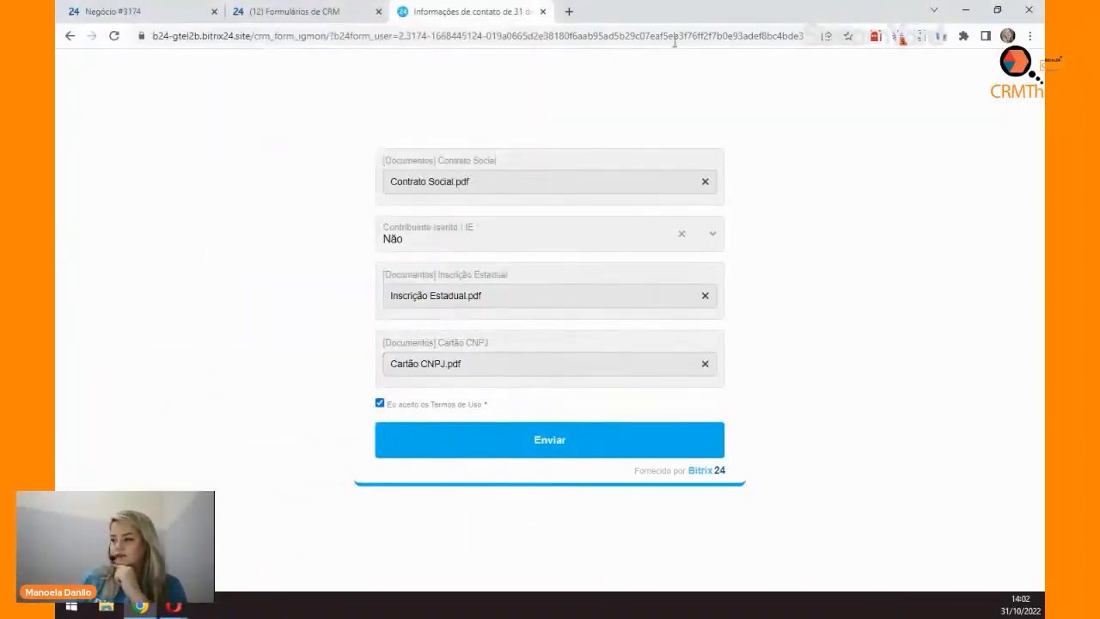
pyautogui.click(551, 454)
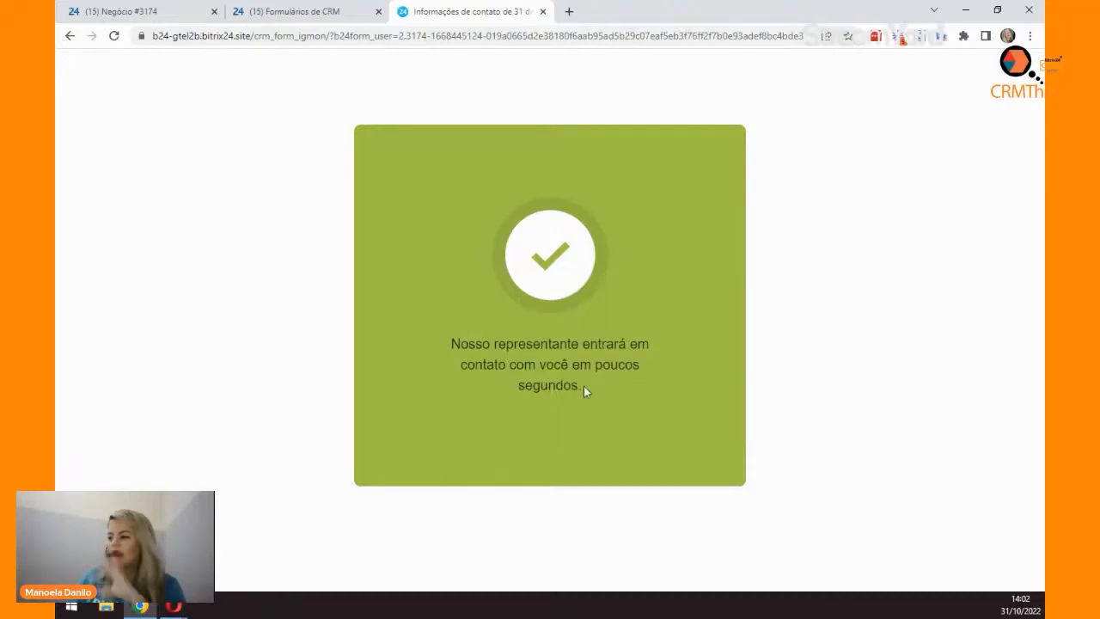
# Step: Return to the CRM deal, close the email and the deal card, and reload the deals Kanban
pyautogui.click(150, 12)
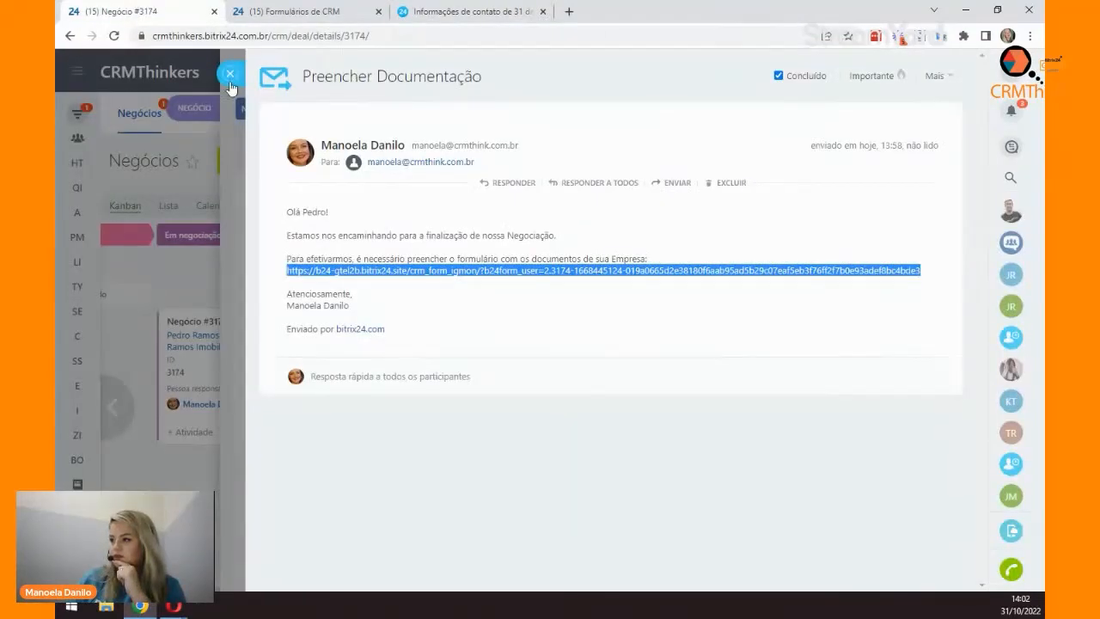
pyautogui.click(227, 84)
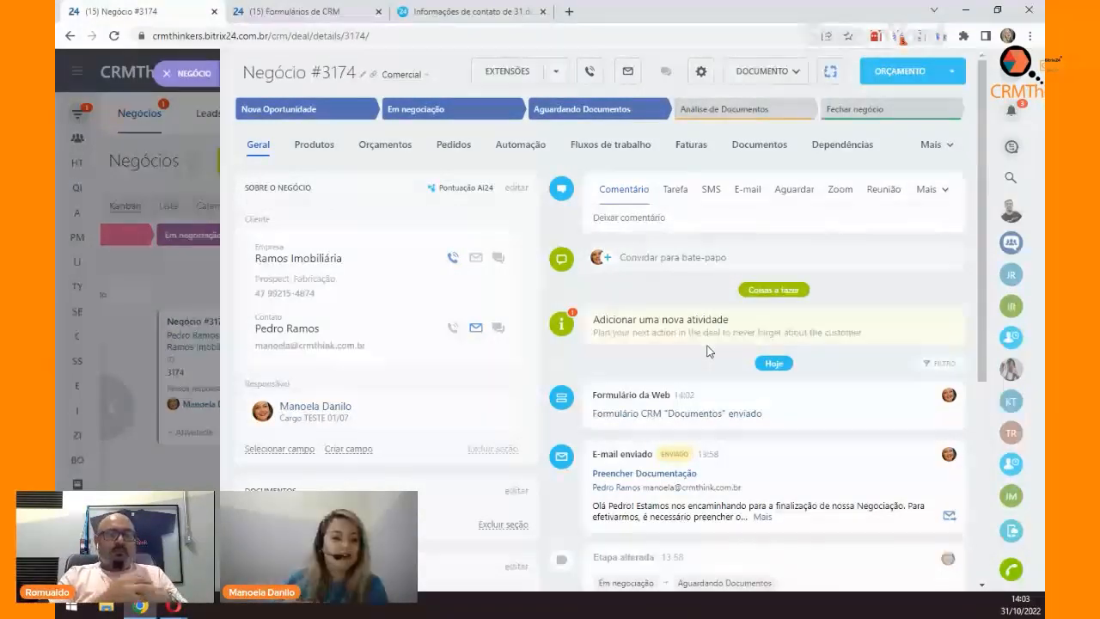
pyautogui.click(171, 73)
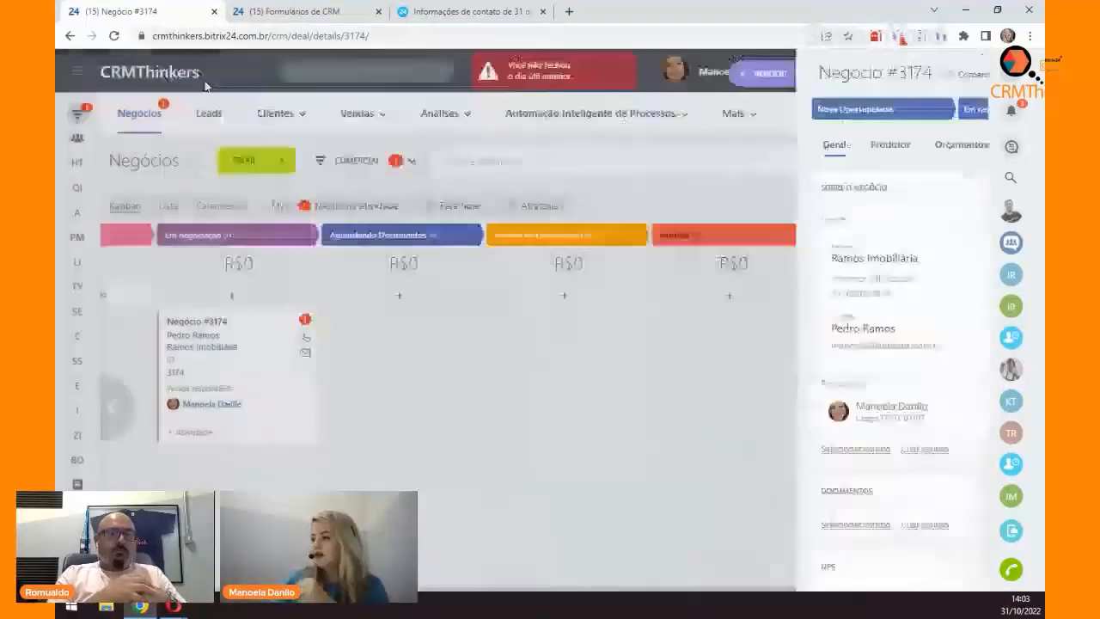
pyautogui.click(283, 39)
pyautogui.press('Return')
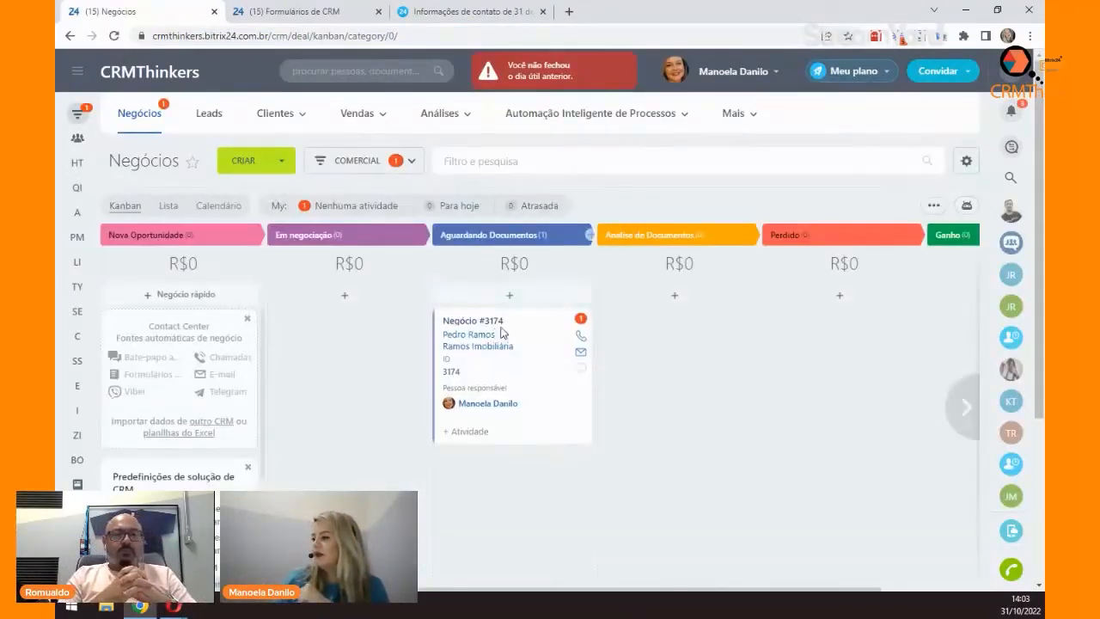
# Step: Open the deal in the Aguardando Documentos stage and check the submitted files in its Documentos section
pyautogui.click(492, 323)
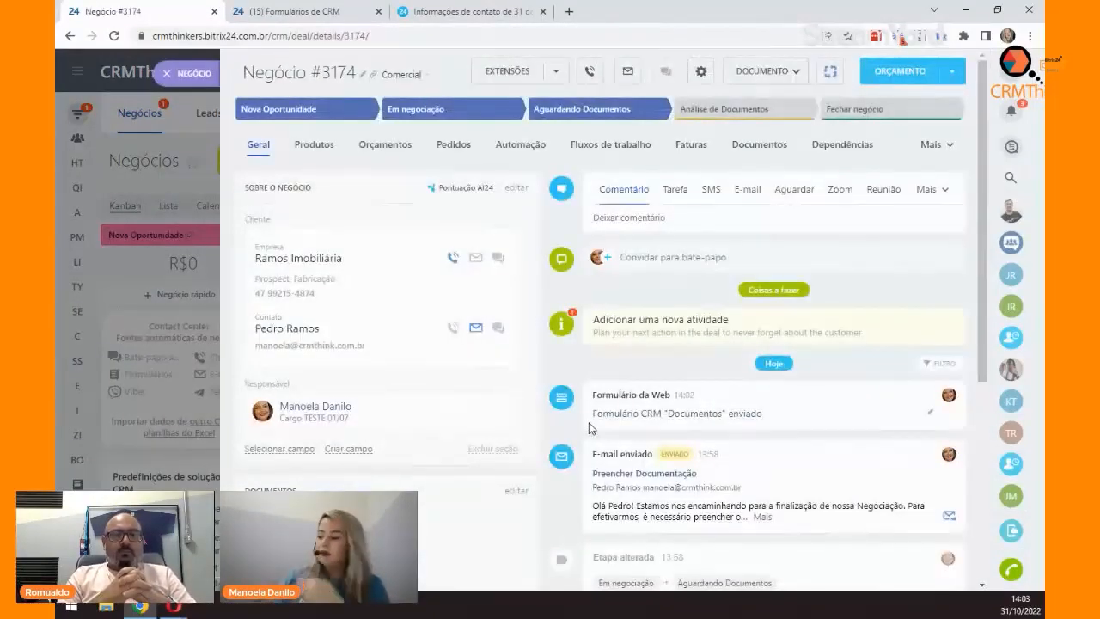
pyautogui.scroll(-3, 541, 391)
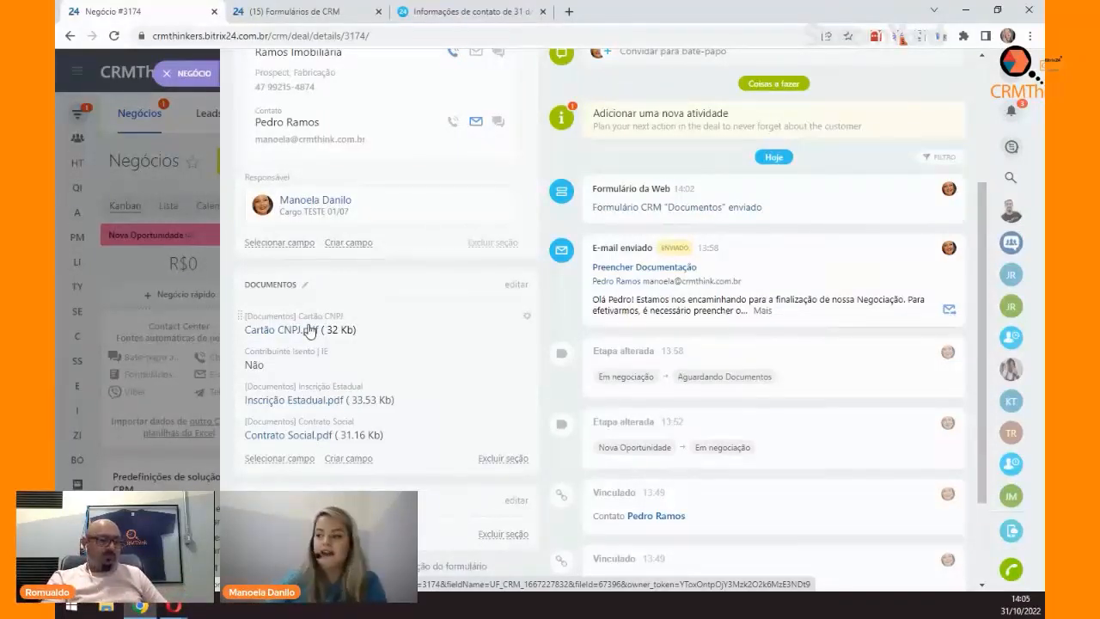
pyautogui.scroll(3, 438, 438)
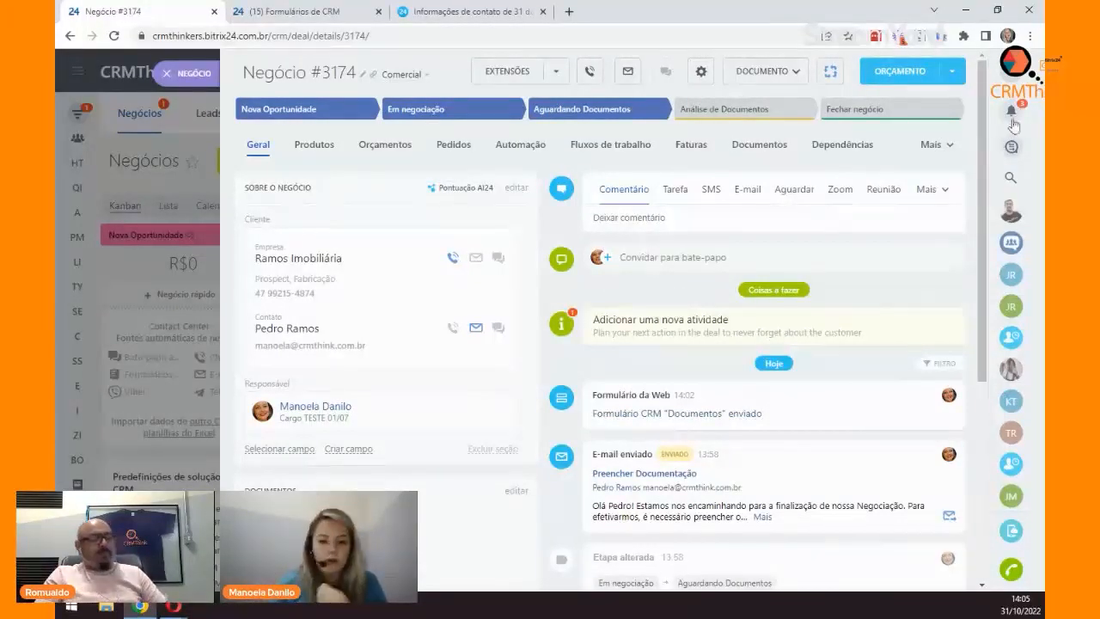
# Step: Review the submitted files in the deal's Documentos section and close the deal card
pyautogui.scroll(-1, 447, 327)
pyautogui.scroll(-1, 448, 327)
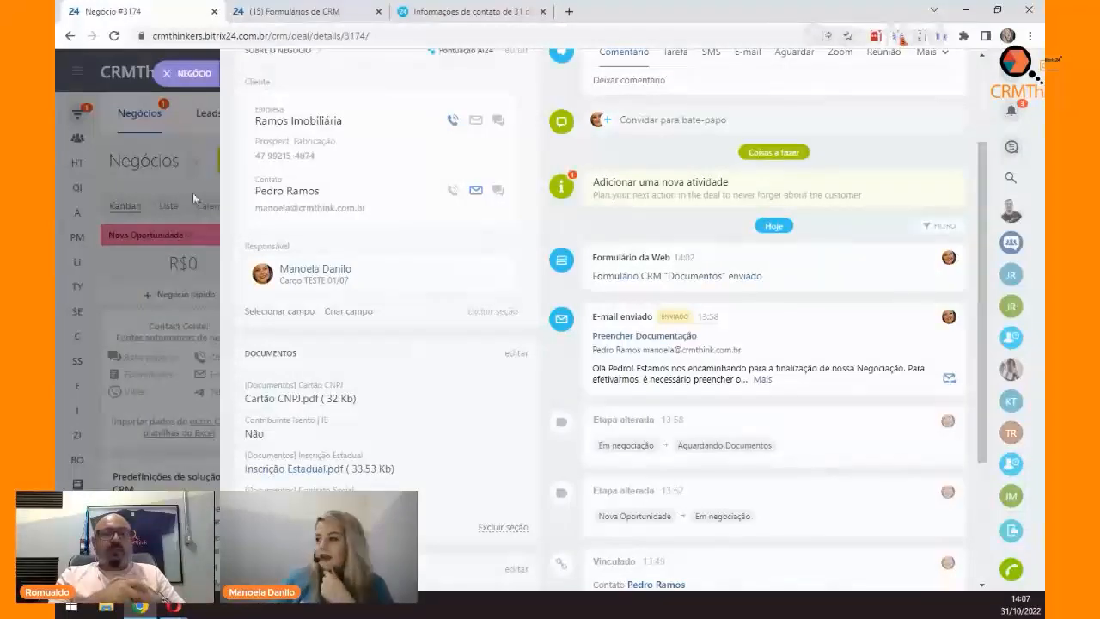
pyautogui.click(167, 73)
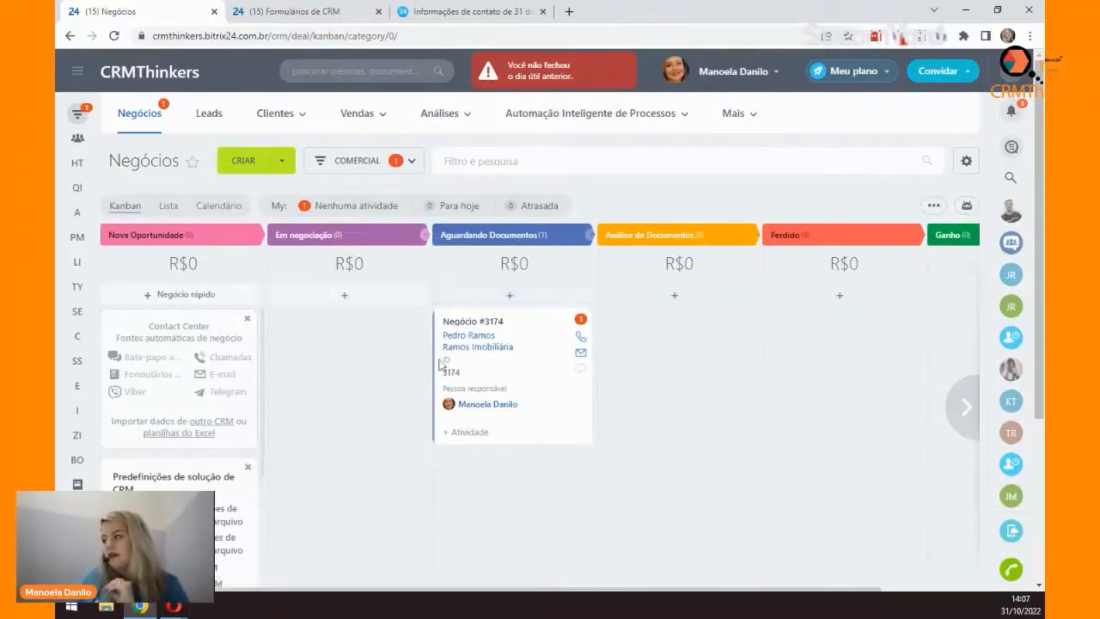
# Step: Open the sales automation rules and examine the Documentos form placeholder in the Aguardando Documentos stage's customer email rule
pyautogui.click(965, 209)
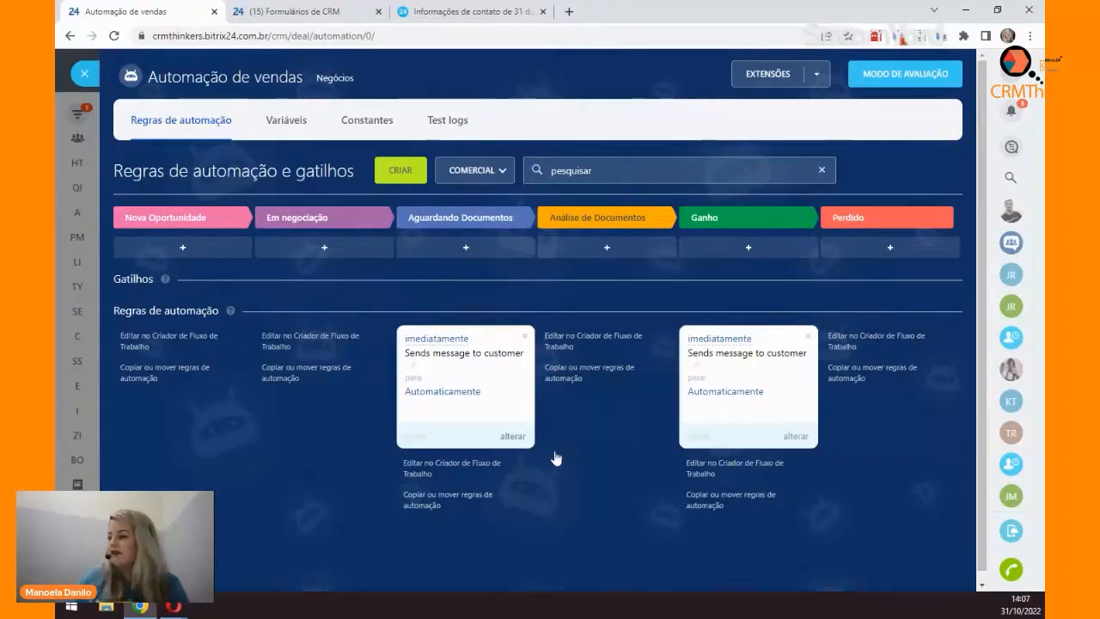
pyautogui.click(515, 437)
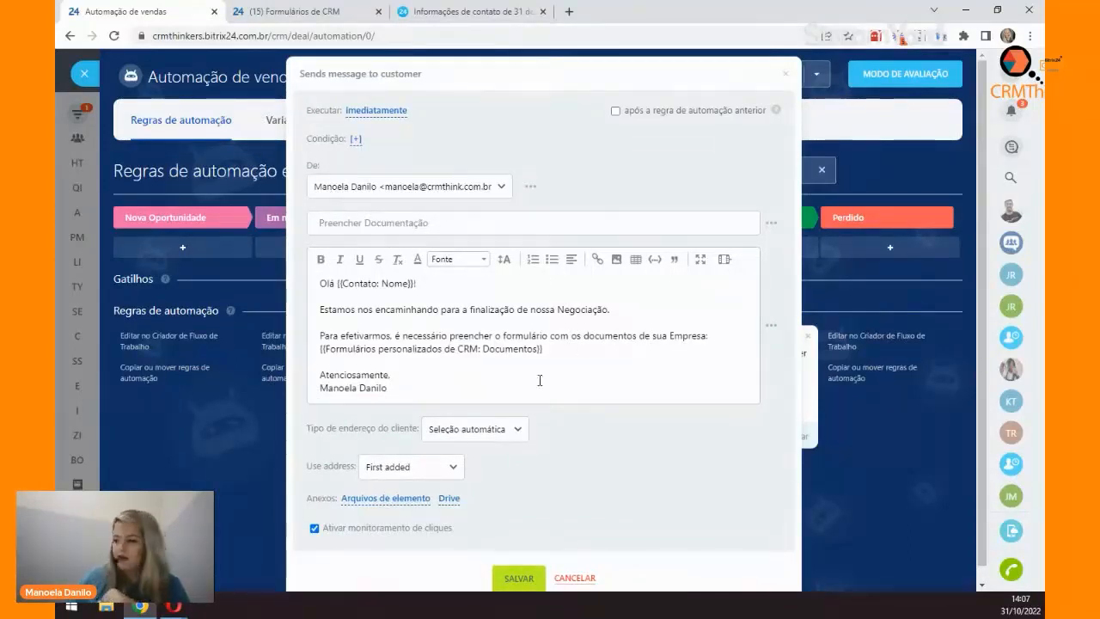
pyautogui.moveTo(567, 353); pyautogui.dragTo(289, 357)
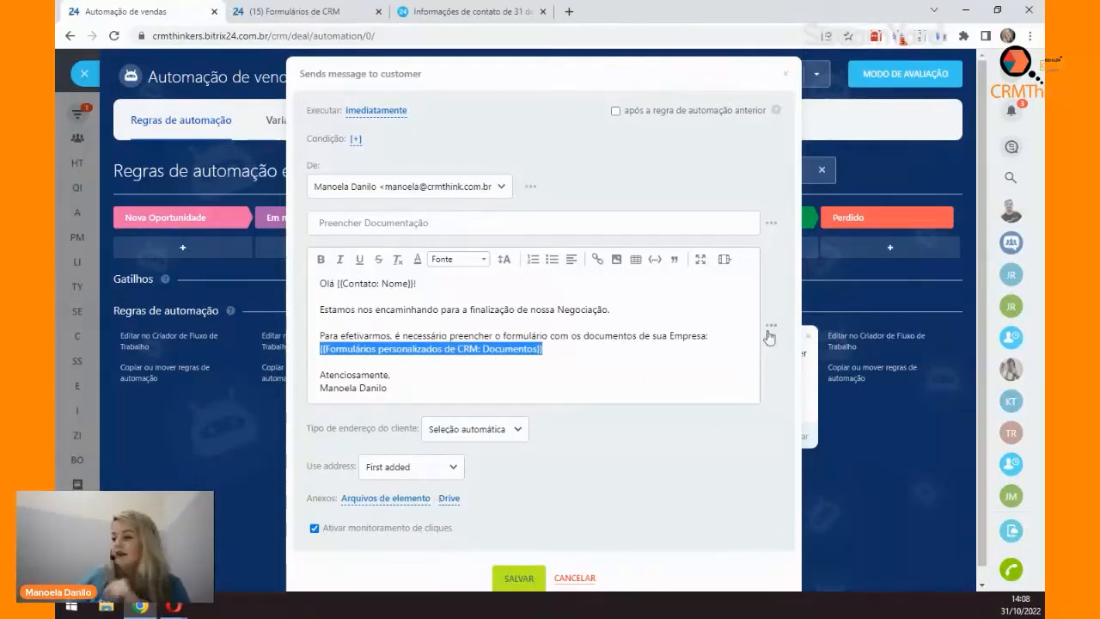
pyautogui.click(609, 349)
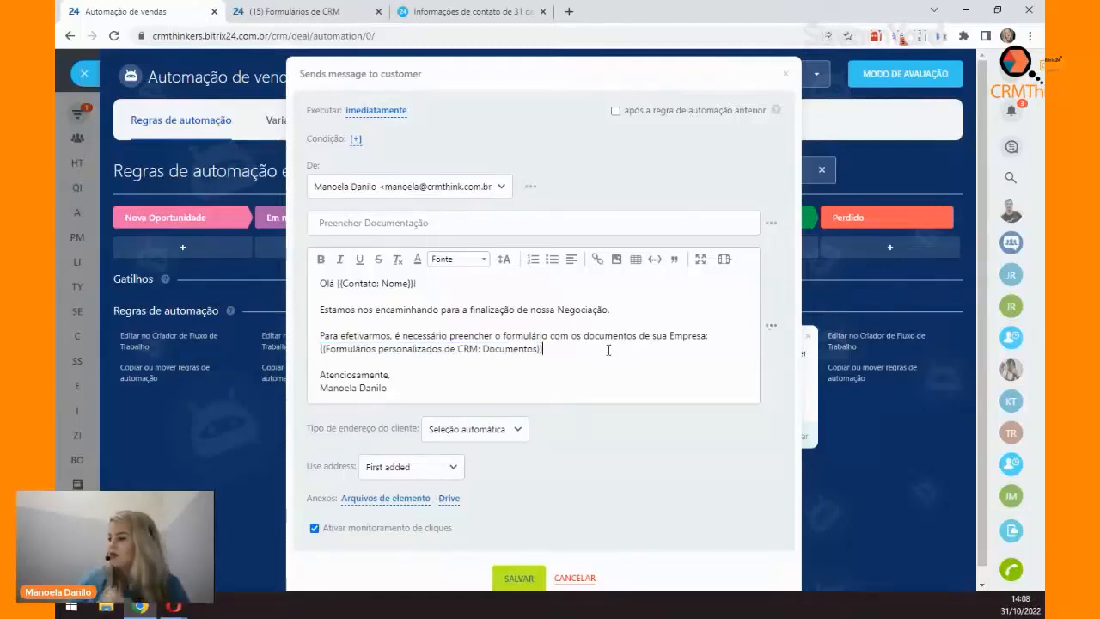
# Step: Browse the insertable values for the email body and examine the forms available under Formulários personalizados de CRM
pyautogui.press('Return')
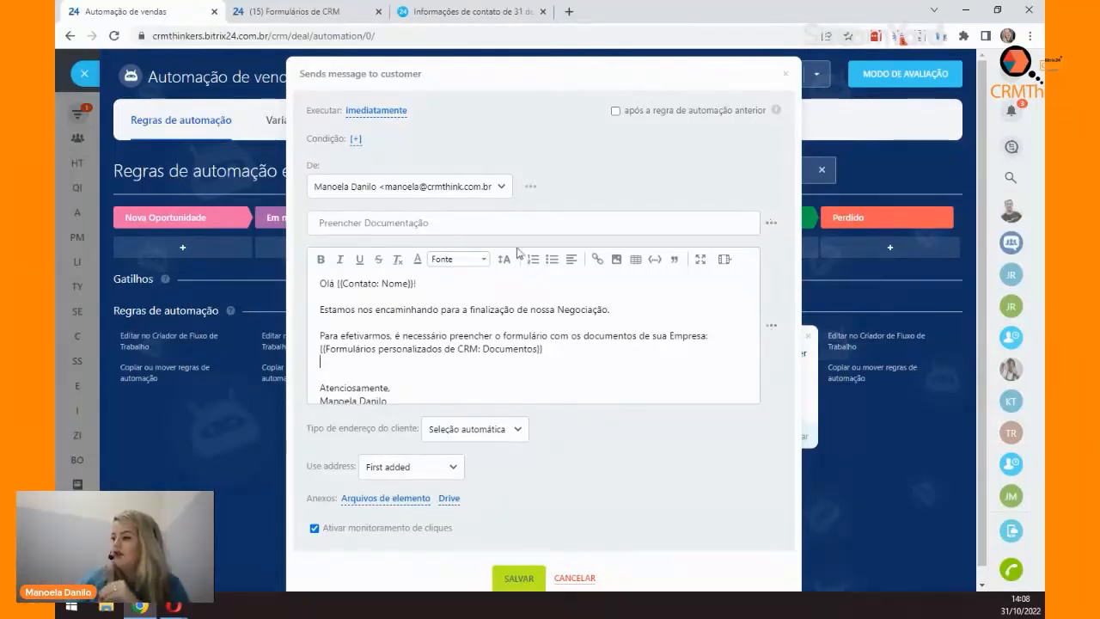
pyautogui.click(773, 331)
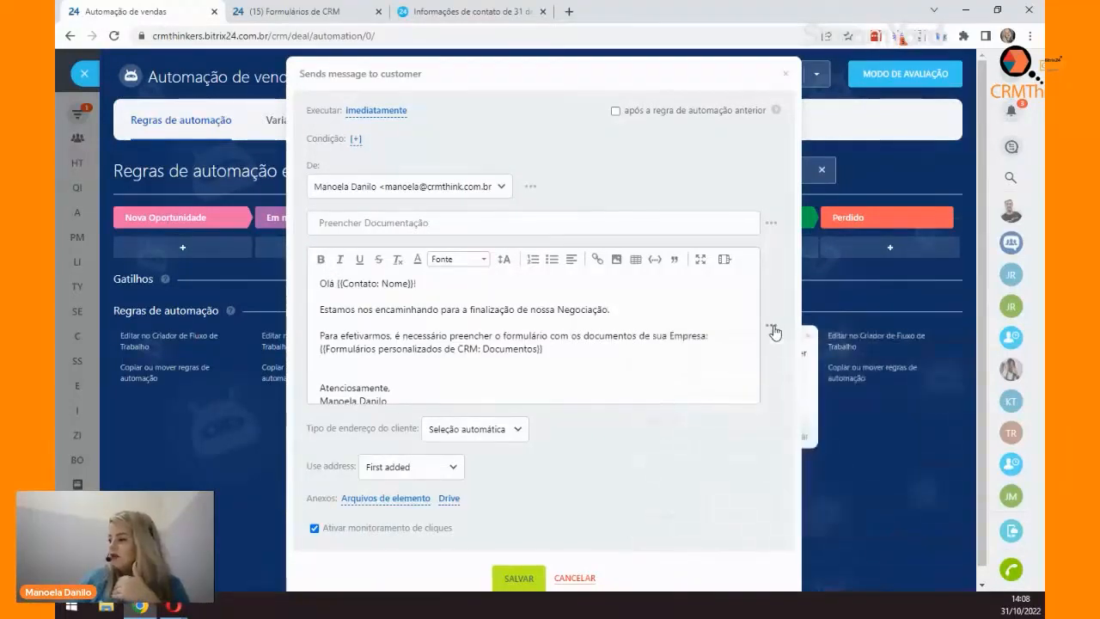
pyautogui.click(772, 329)
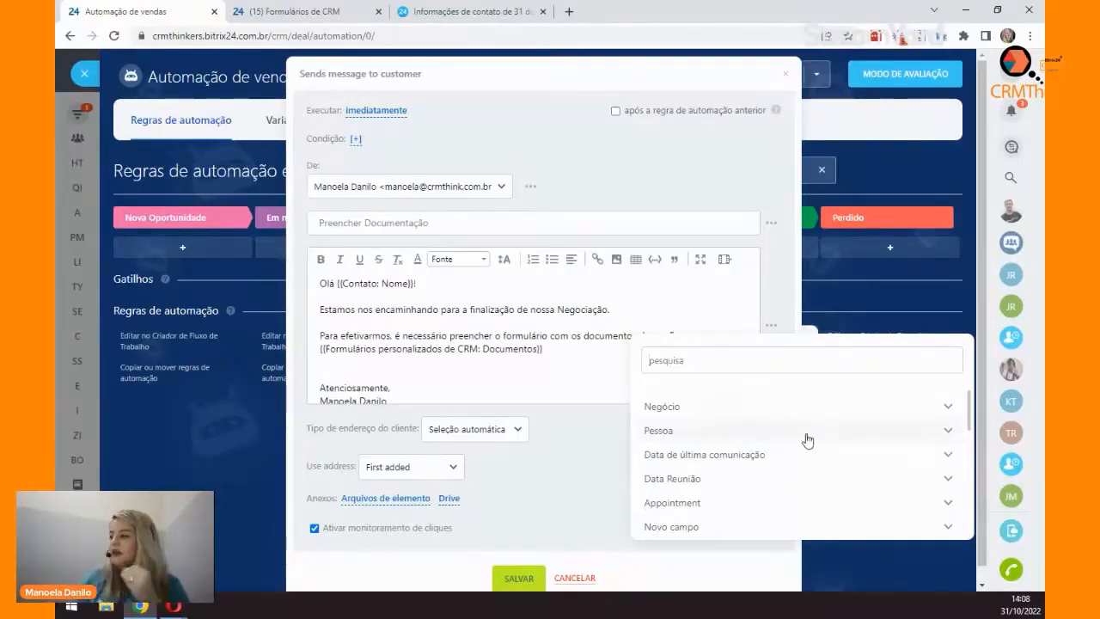
pyautogui.scroll(-3, 806, 439)
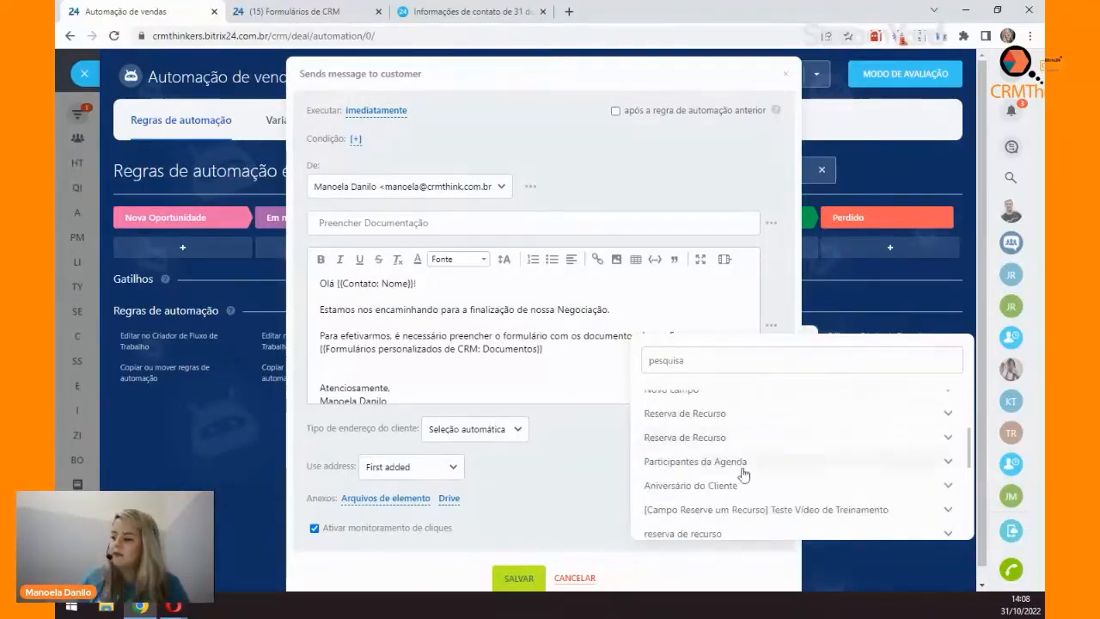
pyautogui.scroll(-1, 760, 492)
pyautogui.scroll(-1, 760, 491)
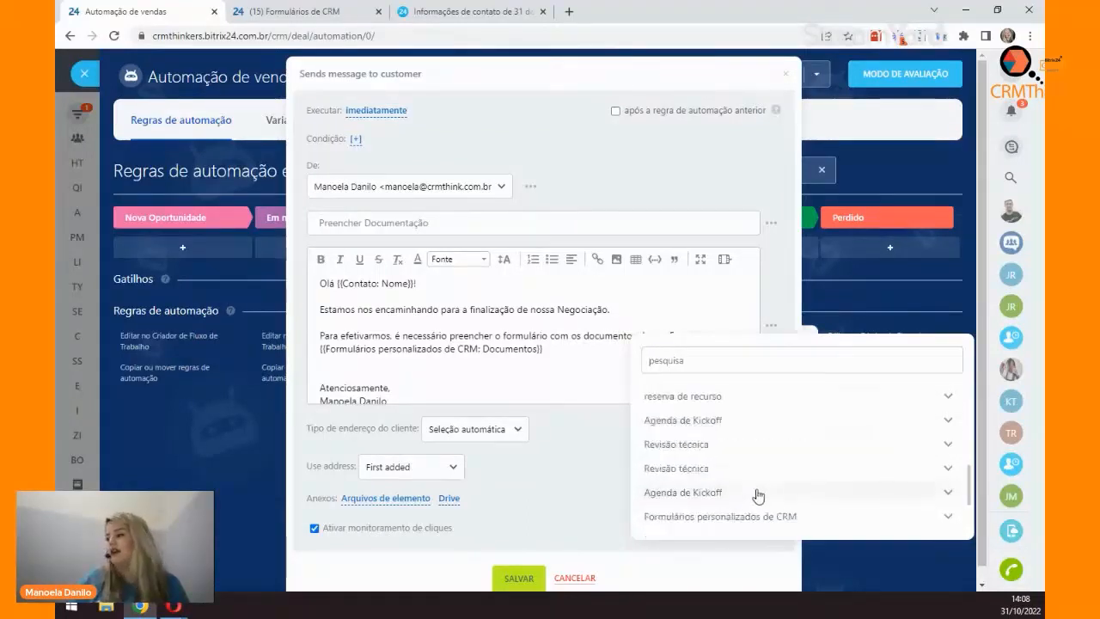
pyautogui.scroll(-1, 762, 495)
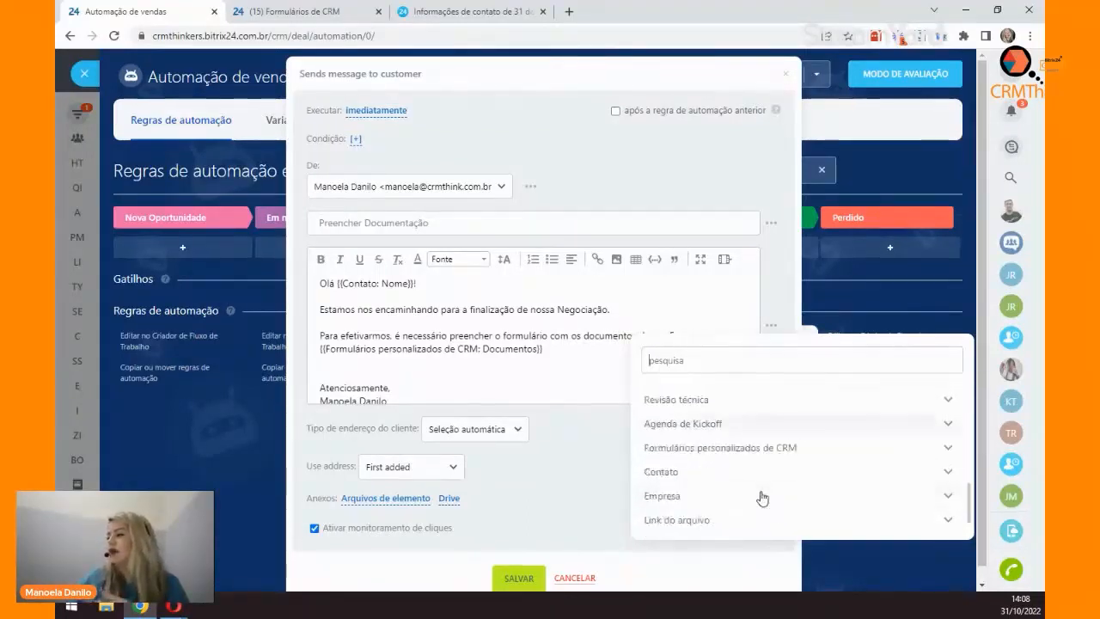
pyautogui.click(686, 455)
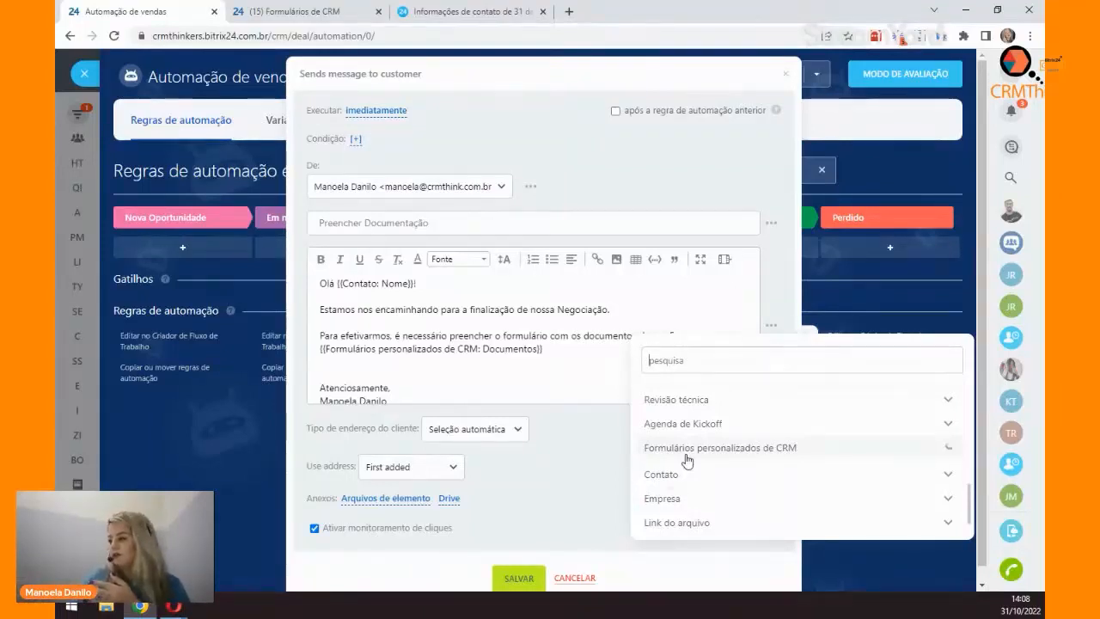
pyautogui.scroll(-1, 789, 473)
pyautogui.scroll(1, 790, 474)
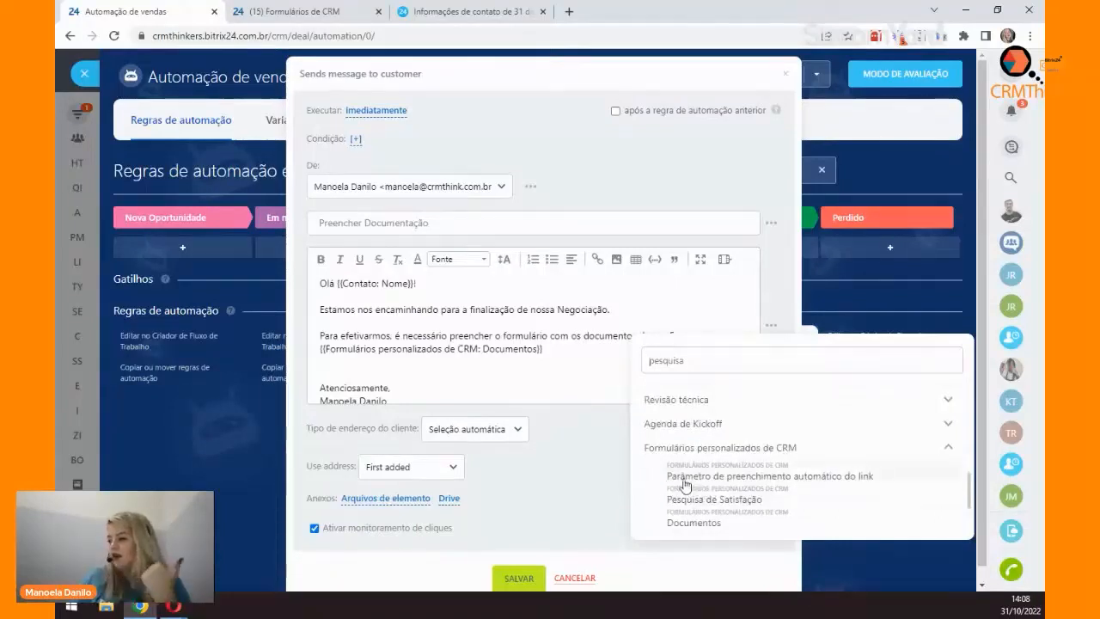
pyautogui.scroll(-1, 788, 485)
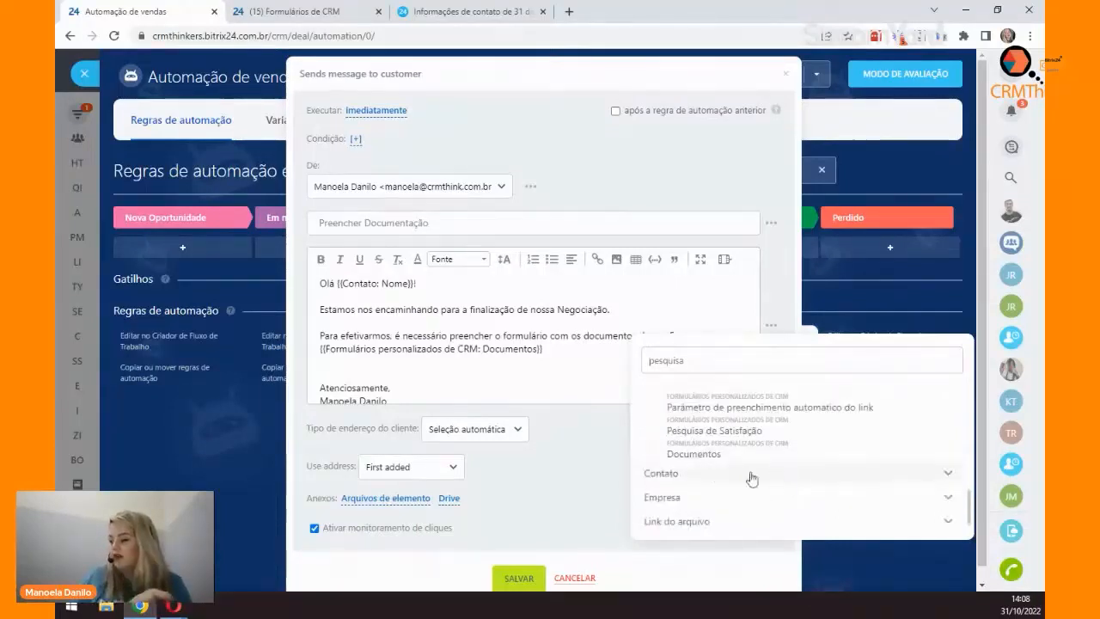
pyautogui.scroll(1, 717, 456)
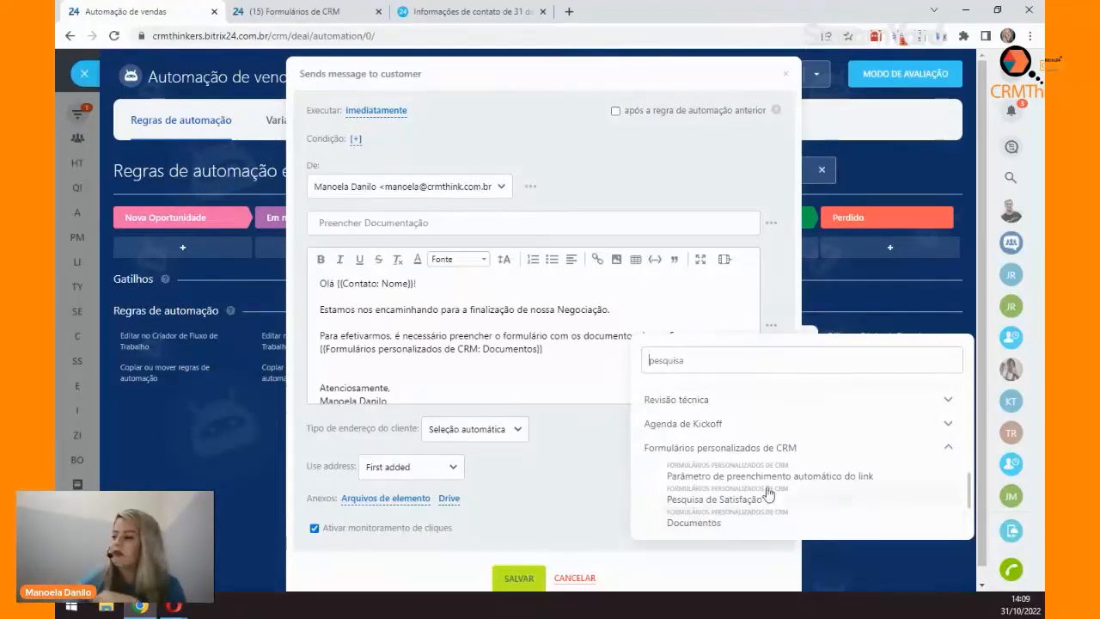
# Step: Highlight the Documentos form placeholder in the email body, cancel editing the rule and return to the deals Kanban
pyautogui.click(564, 365)
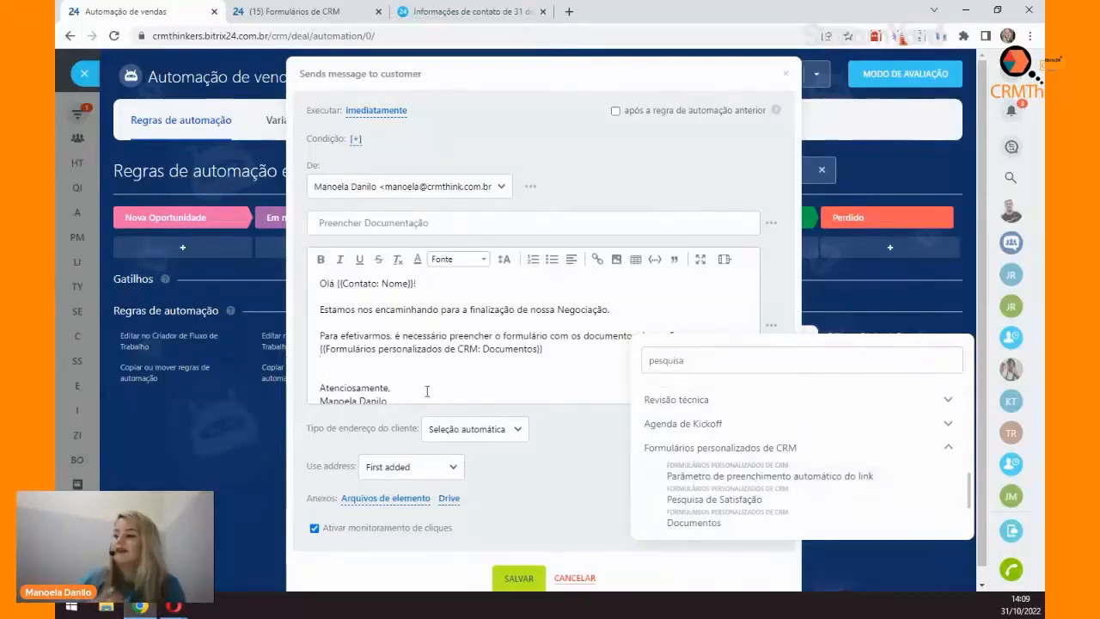
pyautogui.moveTo(545, 349); pyautogui.dragTo(78, 350)
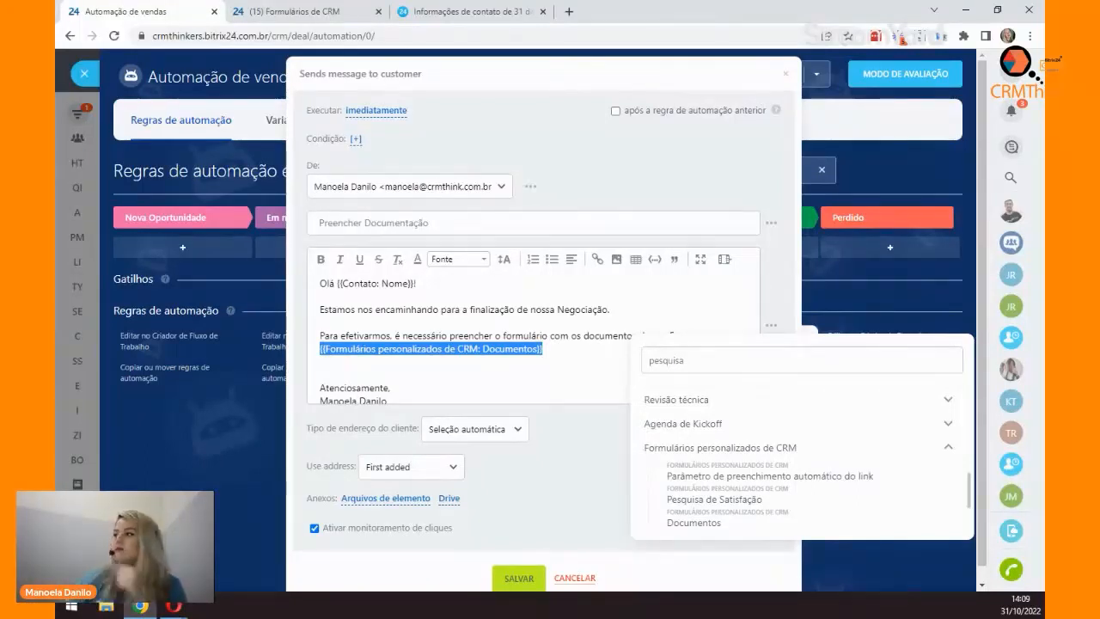
pyautogui.click(560, 582)
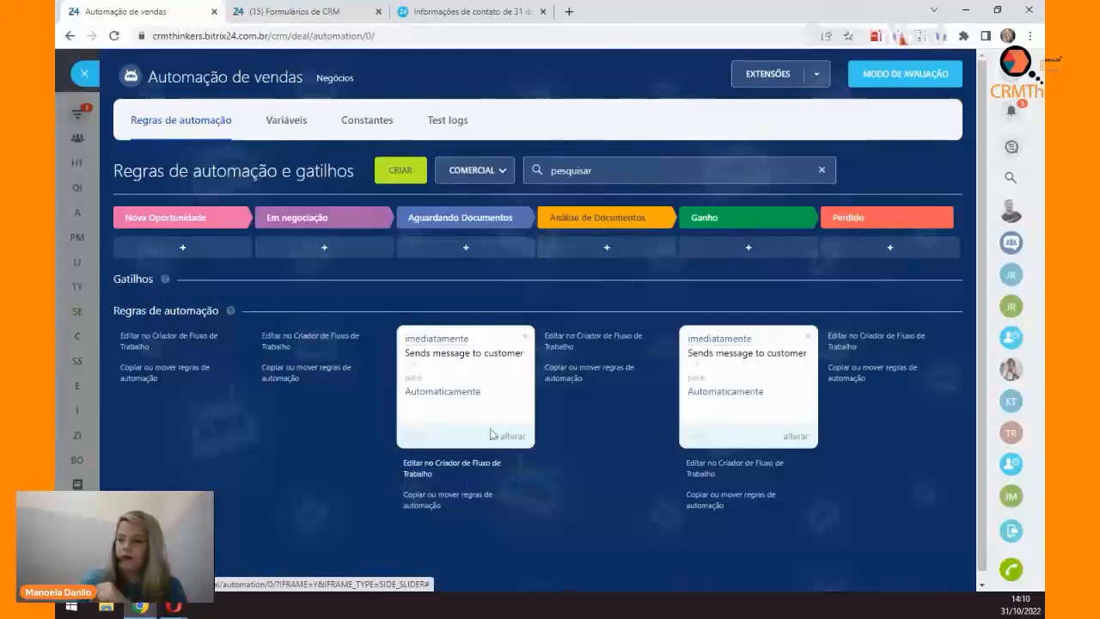
pyautogui.click(84, 74)
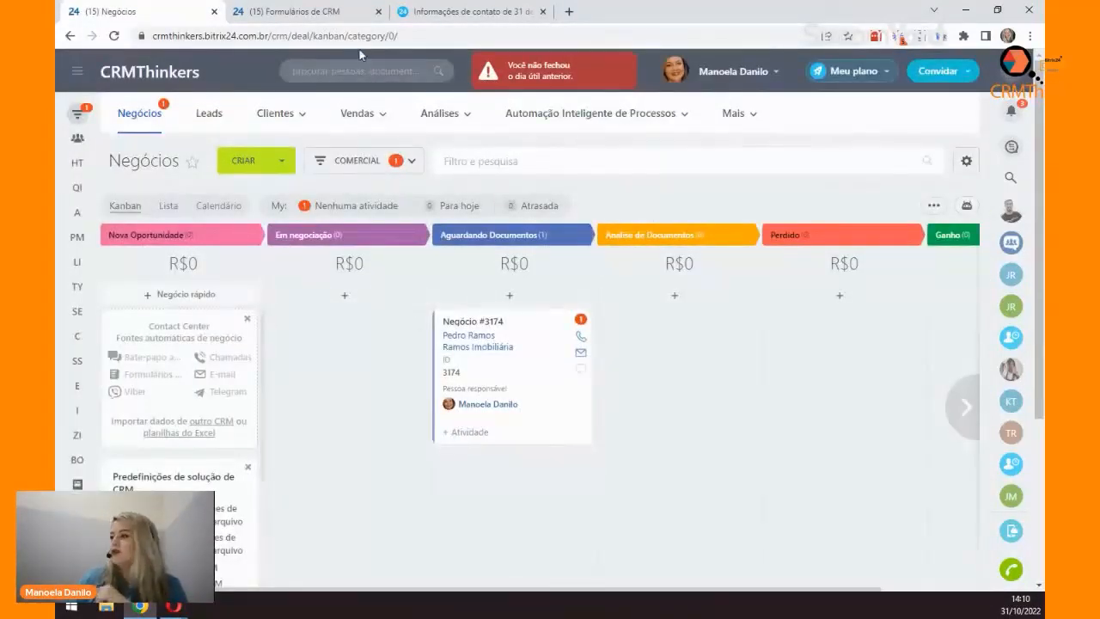
# Step: Check the Formulários de CRM browser tab, then close it and the Informações de contato tab, keeping only Negócios open
pyautogui.click(333, 14)
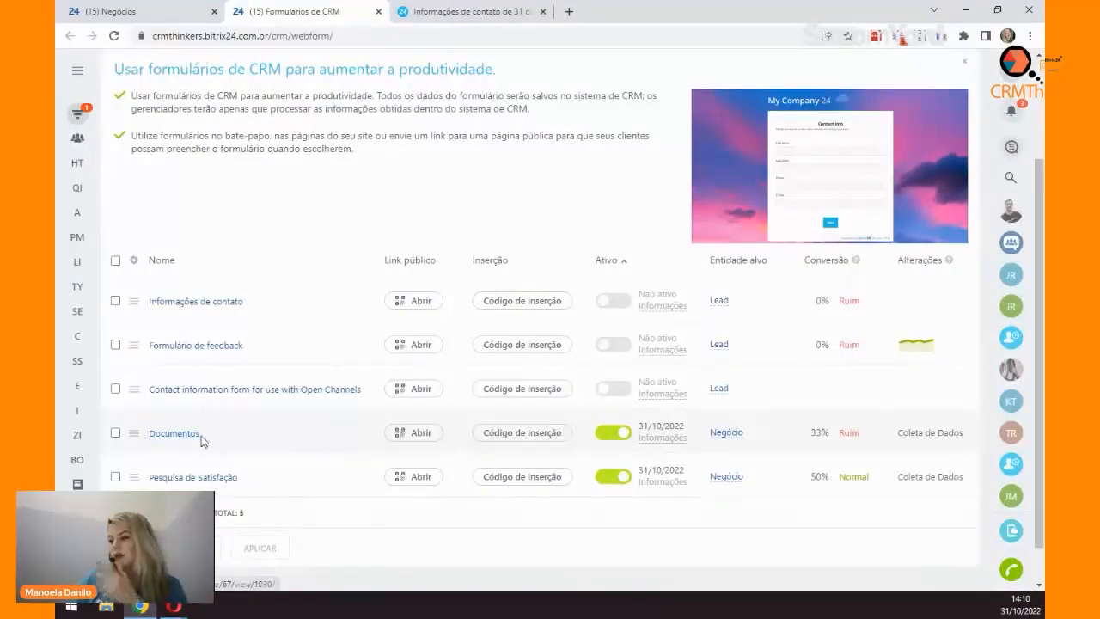
pyautogui.scroll(2, 441, 454)
pyautogui.click(114, 8)
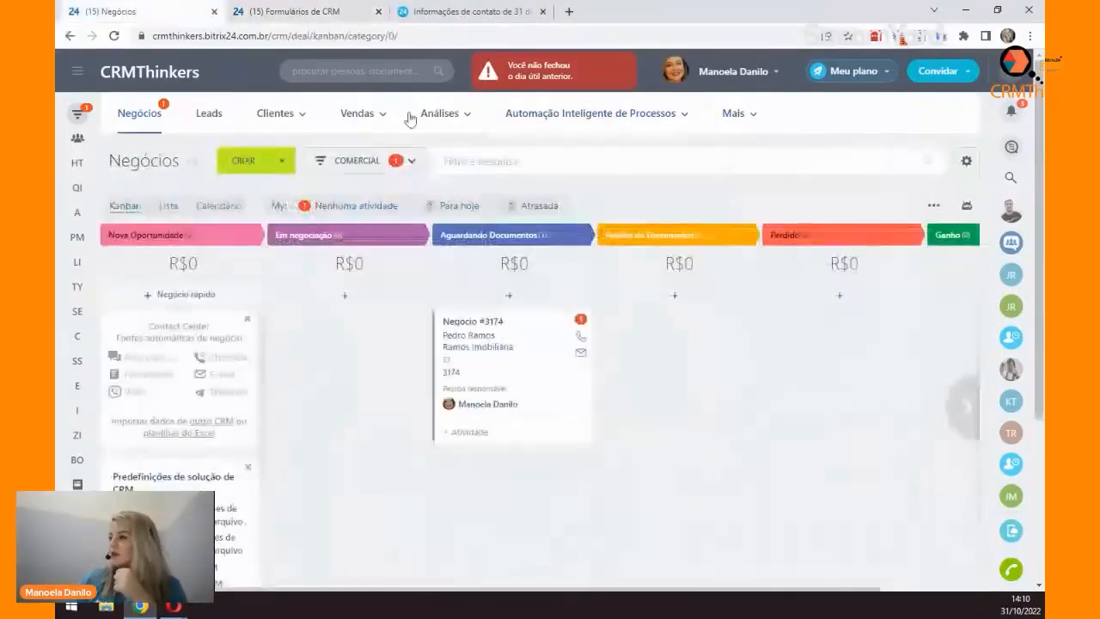
pyautogui.click(377, 11)
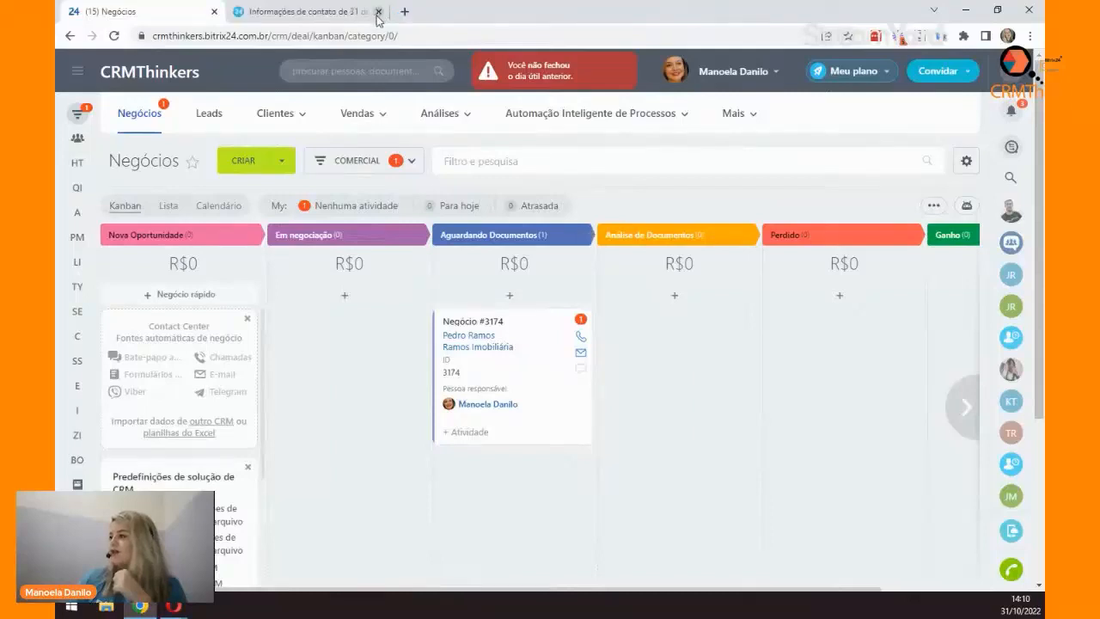
pyautogui.click(377, 12)
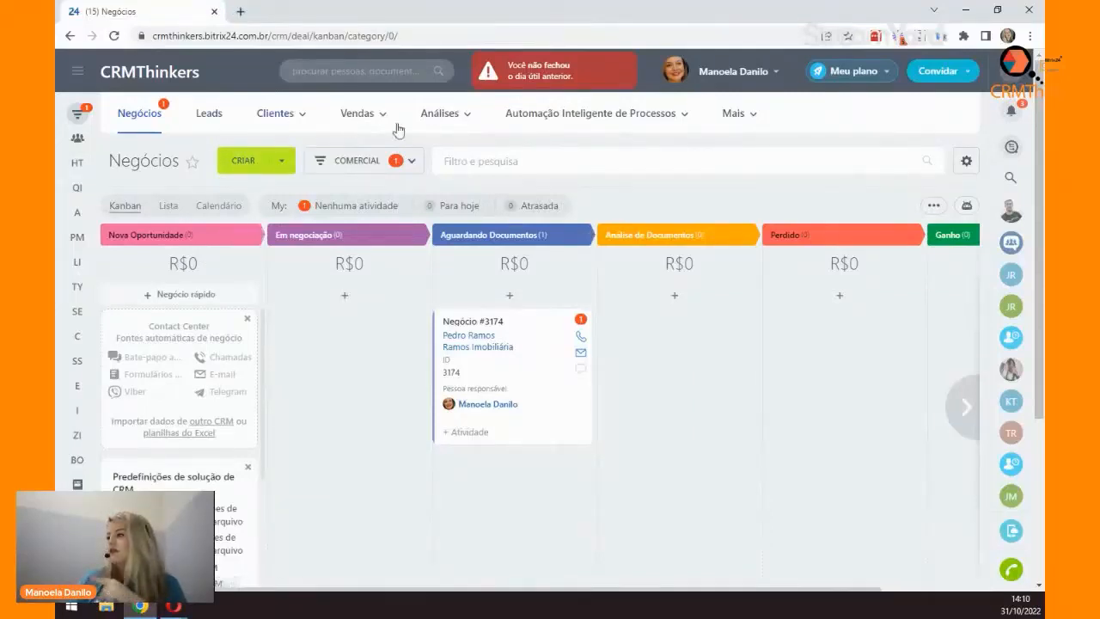
# Step: Open the Formulários de CRM page from the CRM's Complementos and review the list of forms
pyautogui.click(746, 113)
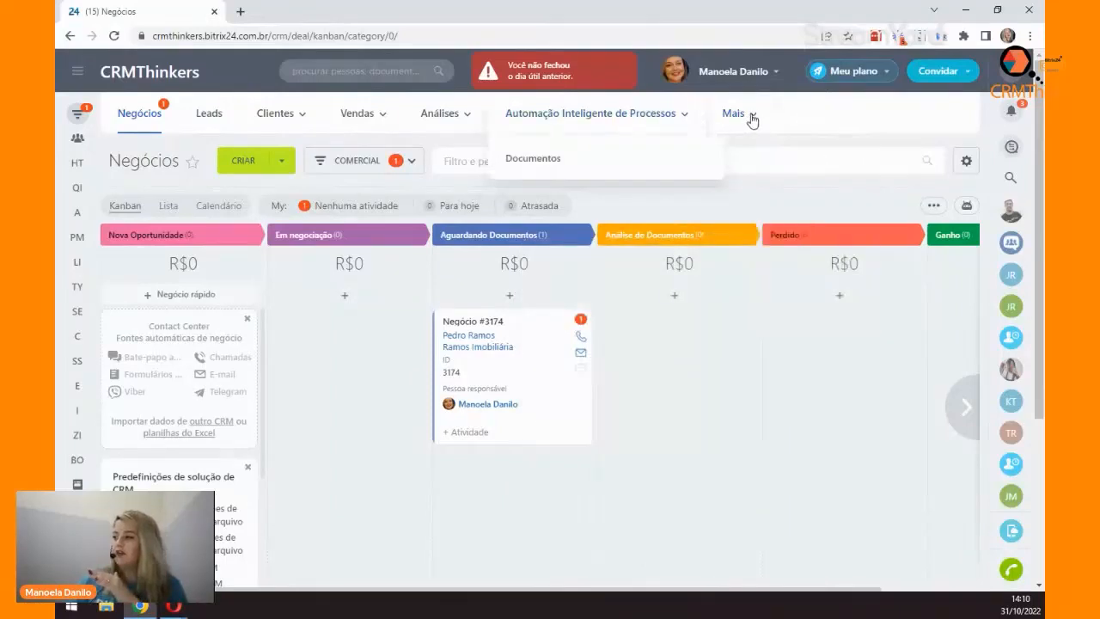
pyautogui.click(752, 117)
pyautogui.moveTo(754, 303)
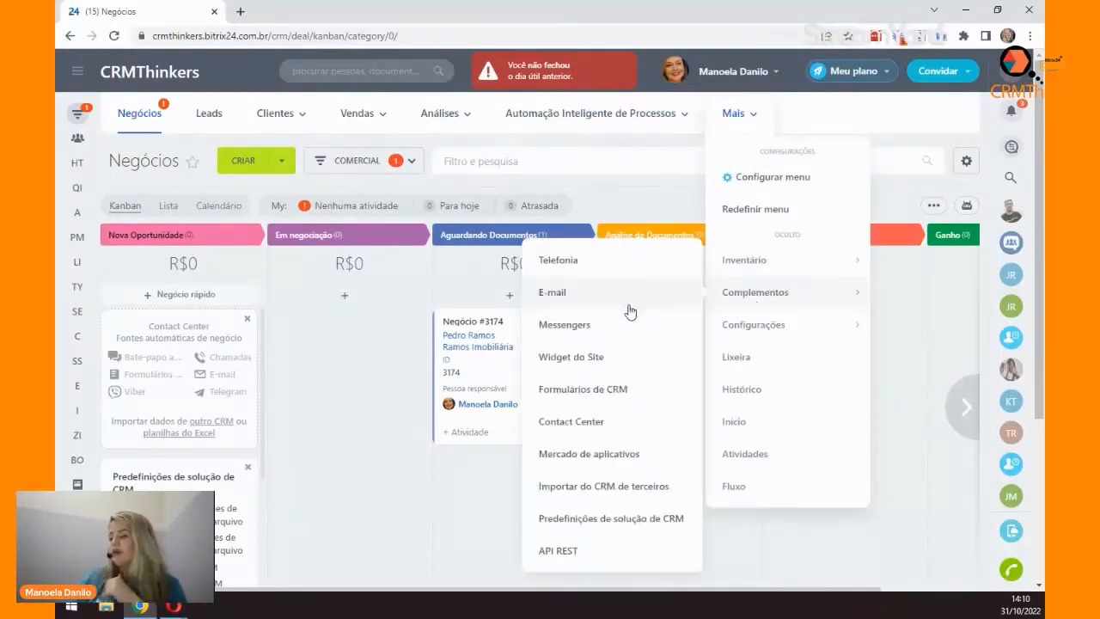
pyautogui.click(608, 391)
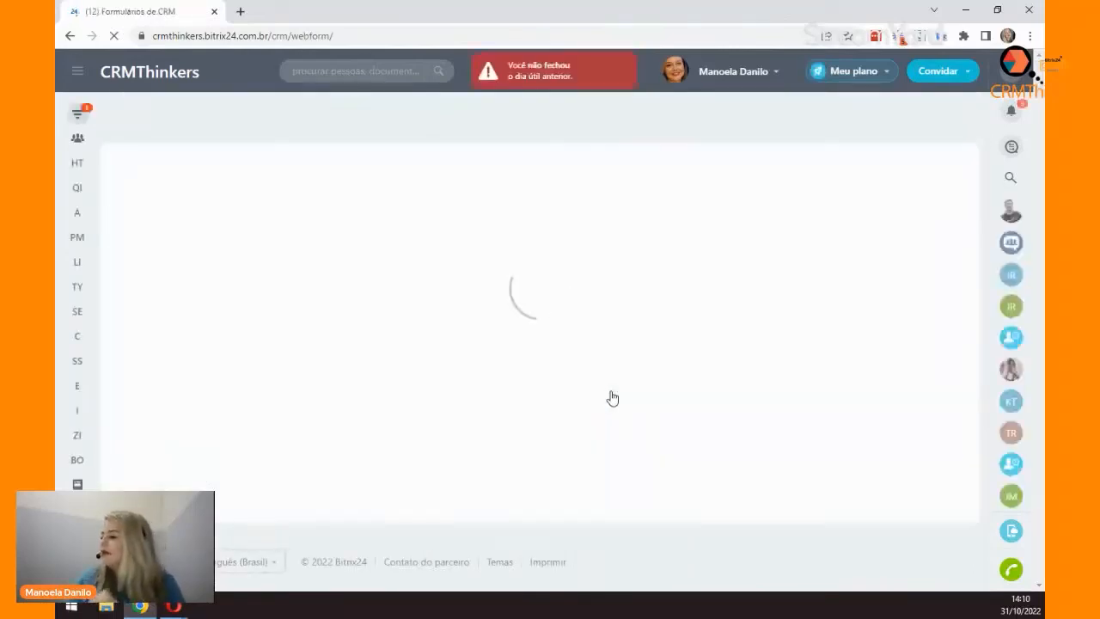
pyautogui.scroll(-2, 676, 322)
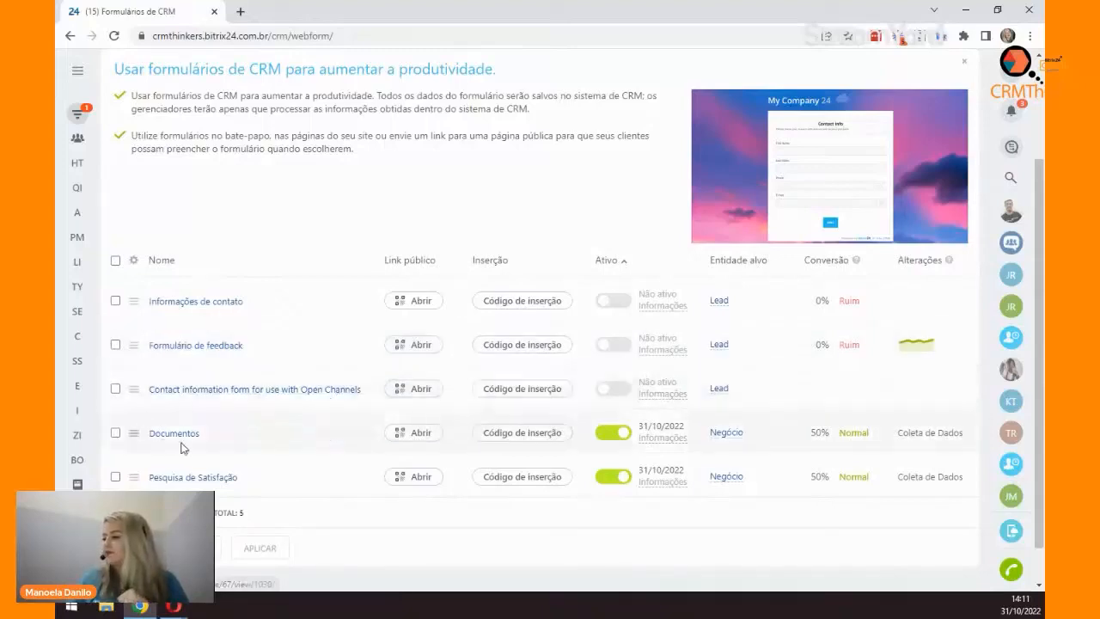
pyautogui.scroll(-1, 185, 444)
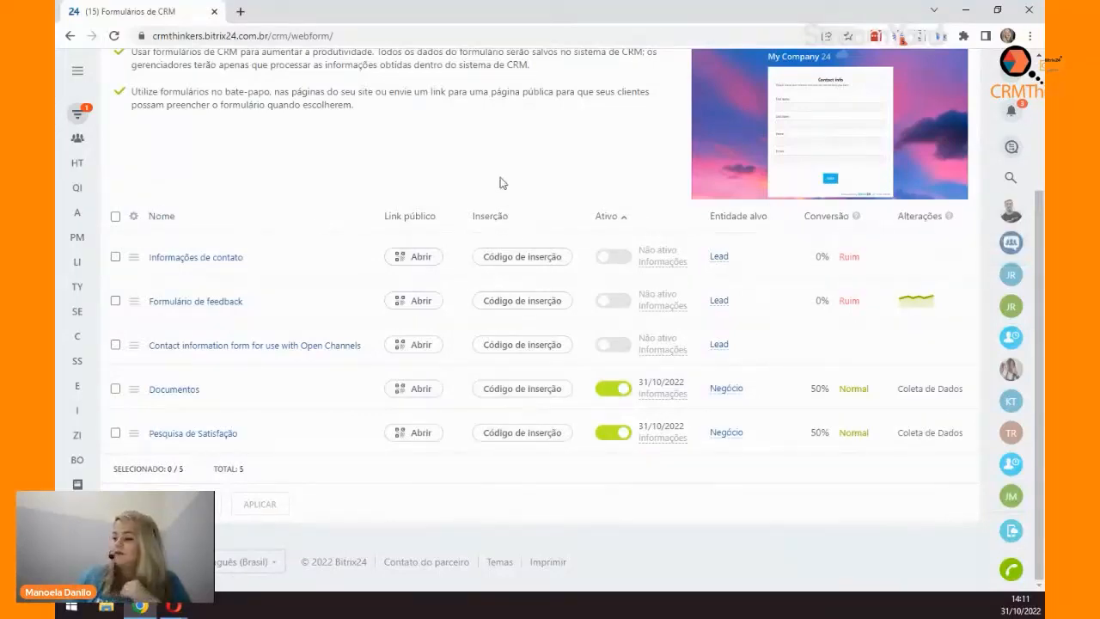
# Step: Add the Criado em column to the CRM forms list and apply the view settings
pyautogui.click(133, 220)
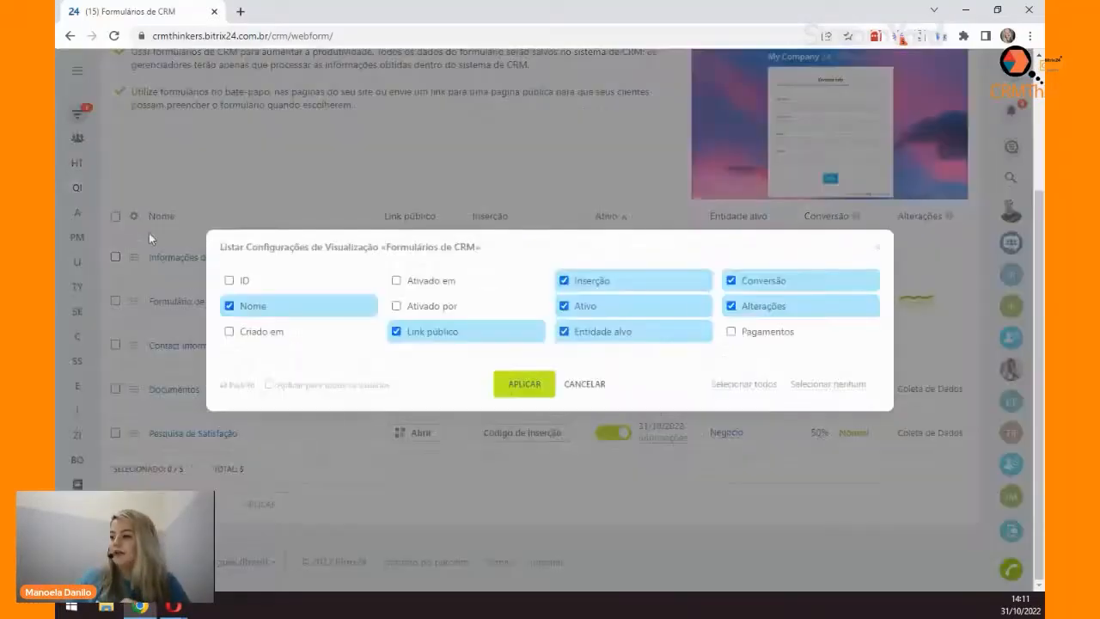
pyautogui.click(243, 283)
pyautogui.click(255, 339)
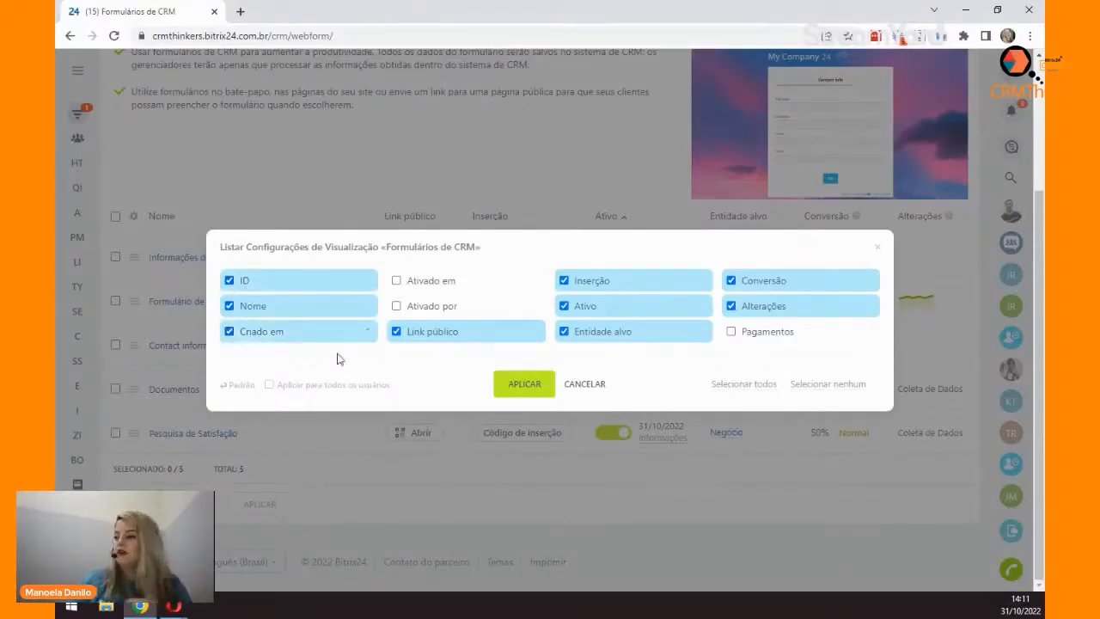
pyautogui.click(448, 284)
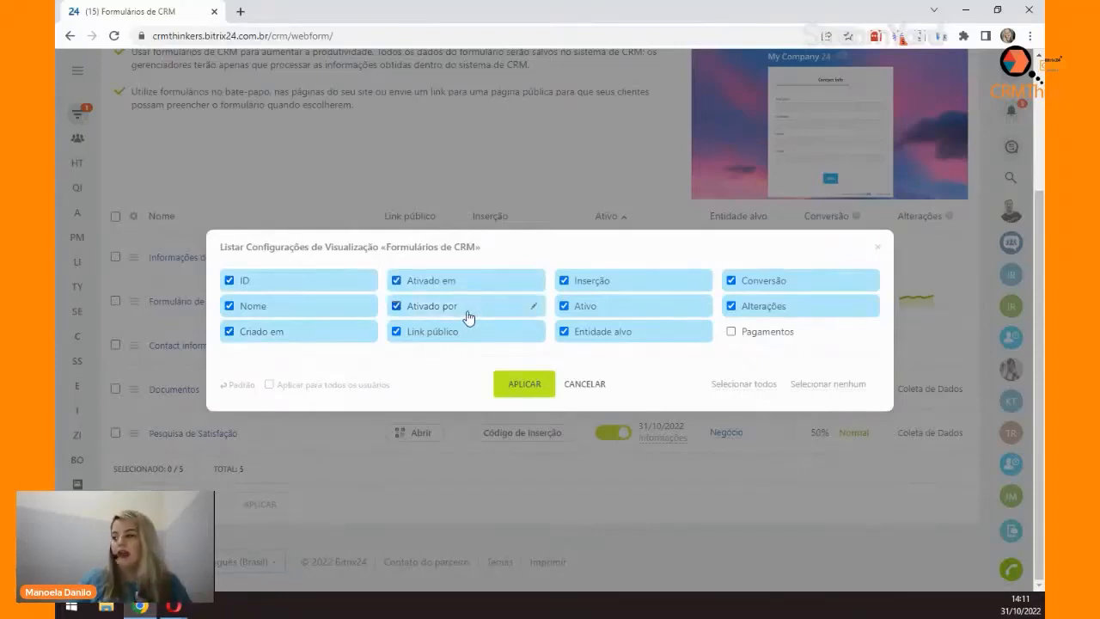
pyautogui.click(475, 309)
pyautogui.click(474, 289)
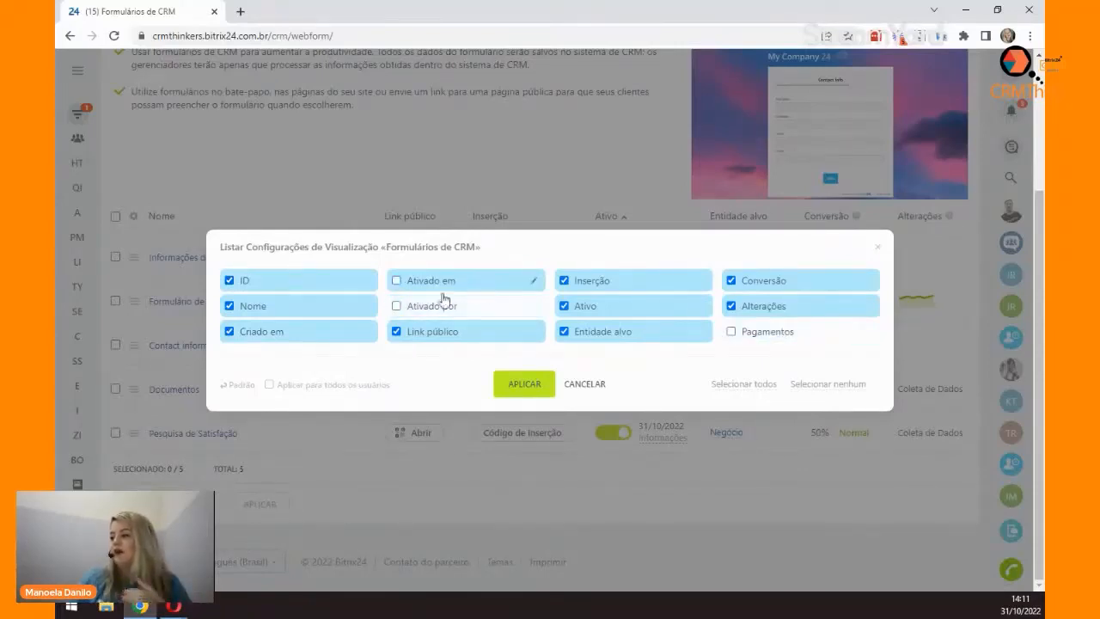
pyautogui.click(276, 293)
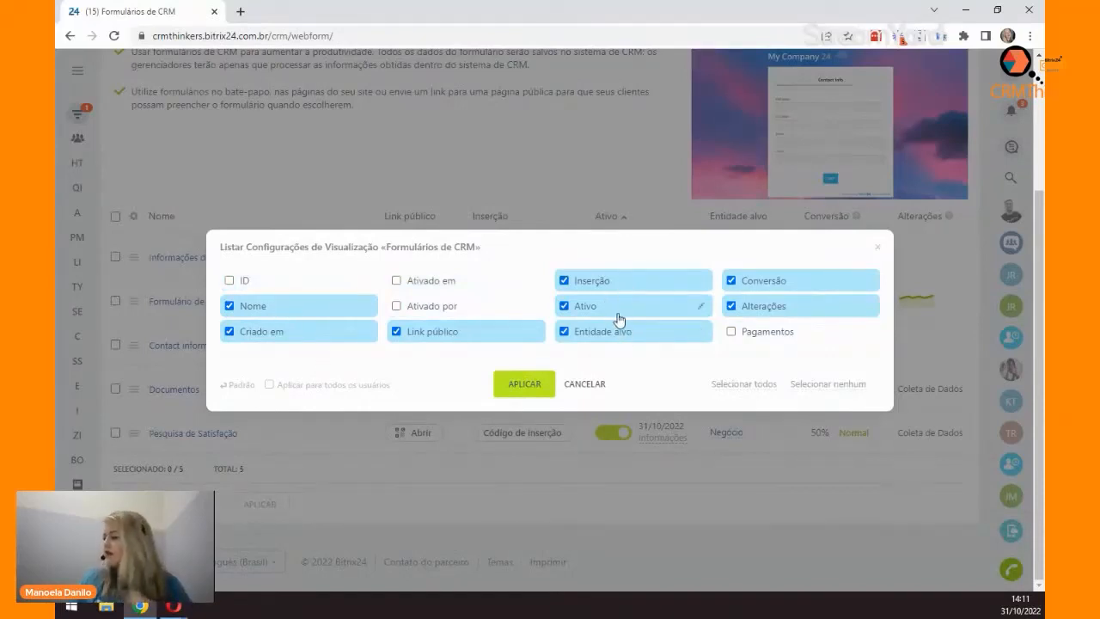
pyautogui.click(518, 387)
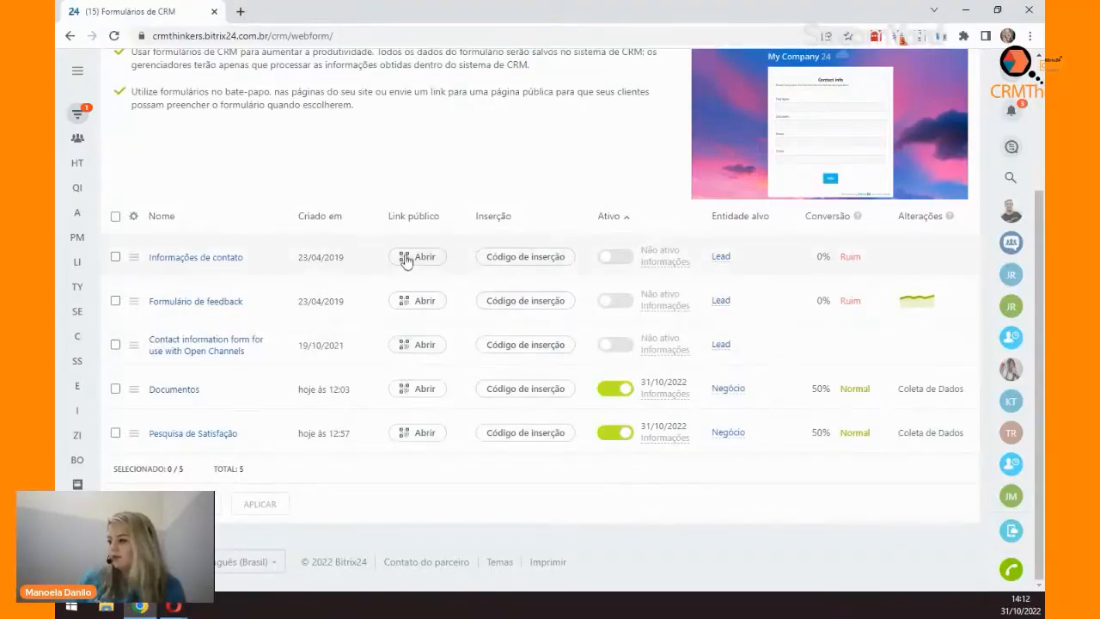
# Step: Check the public link of the Documentos form and the embedding options of the Pesquisa de Satisfação form
pyautogui.click(428, 396)
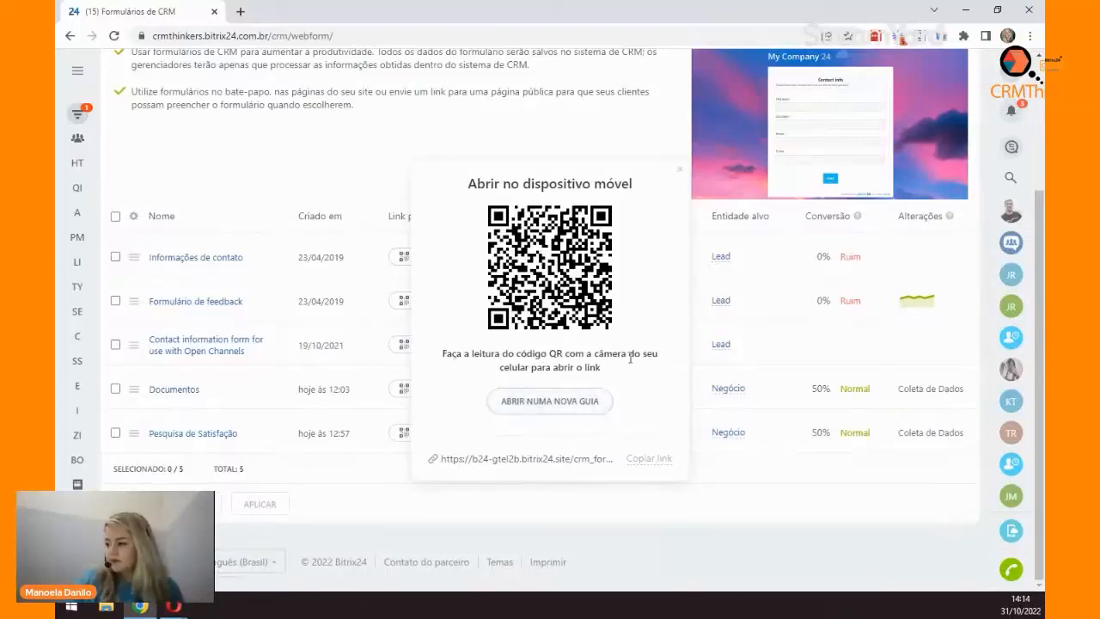
pyautogui.click(694, 524)
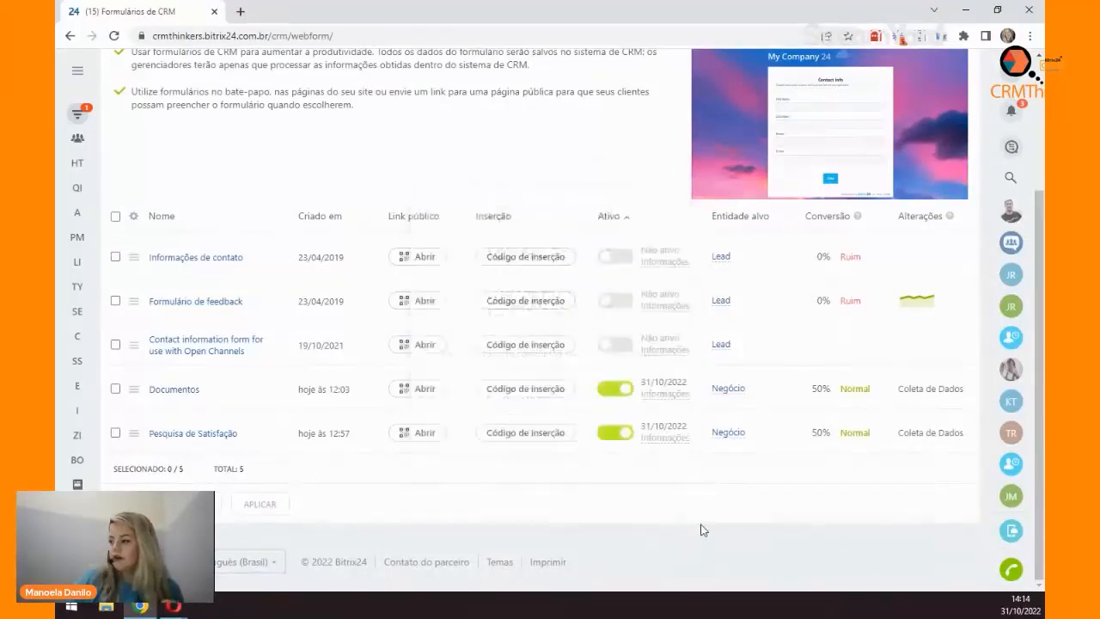
pyautogui.click(562, 432)
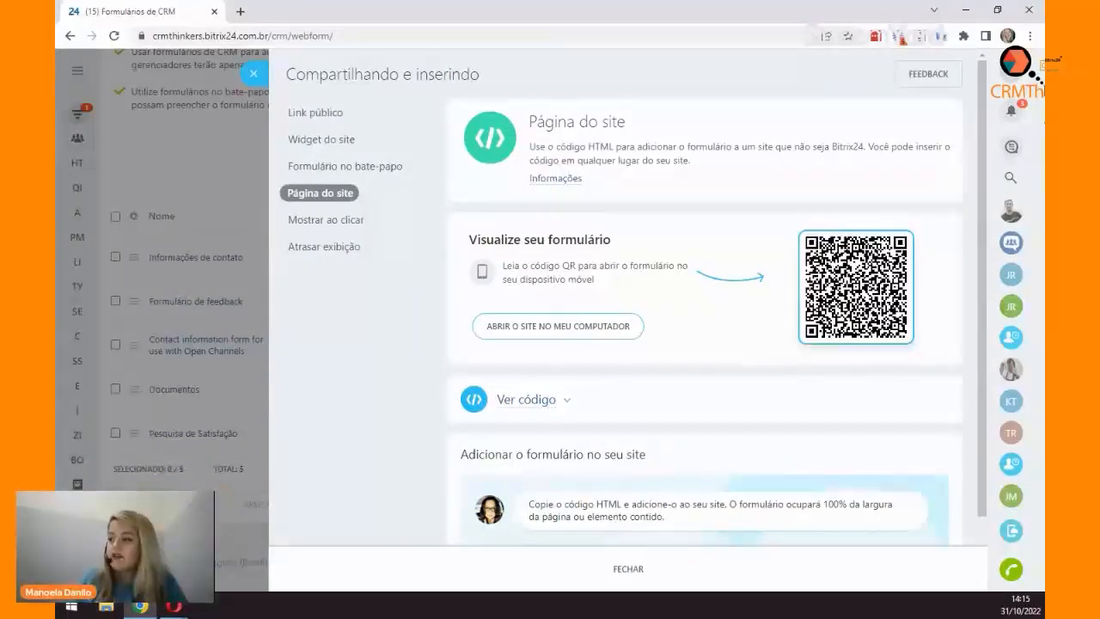
pyautogui.click(254, 74)
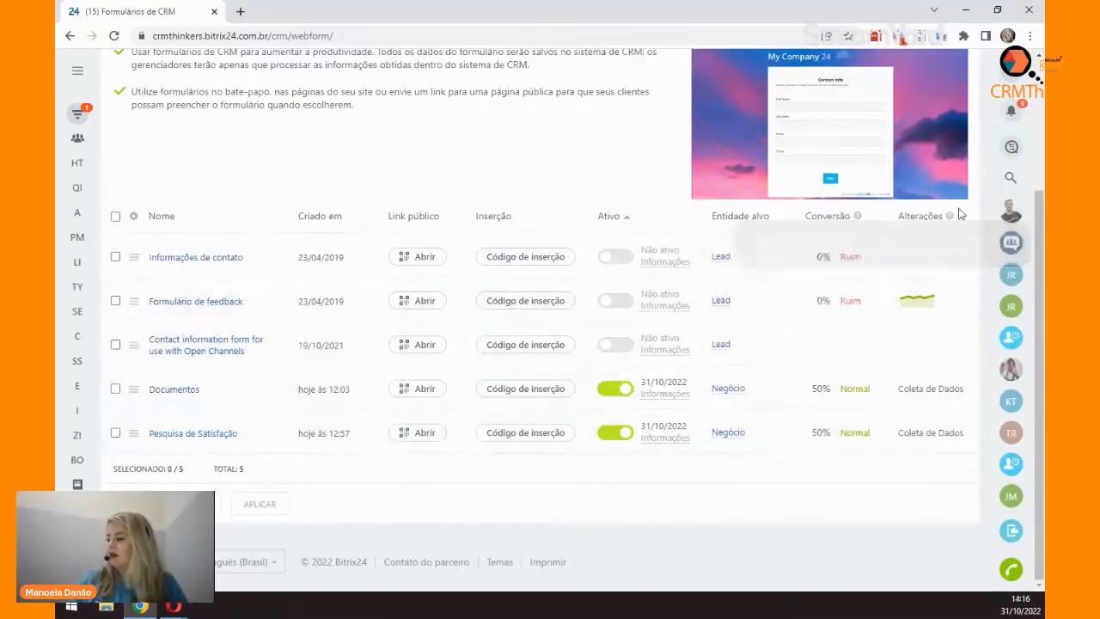
pyautogui.moveTo(950, 218)
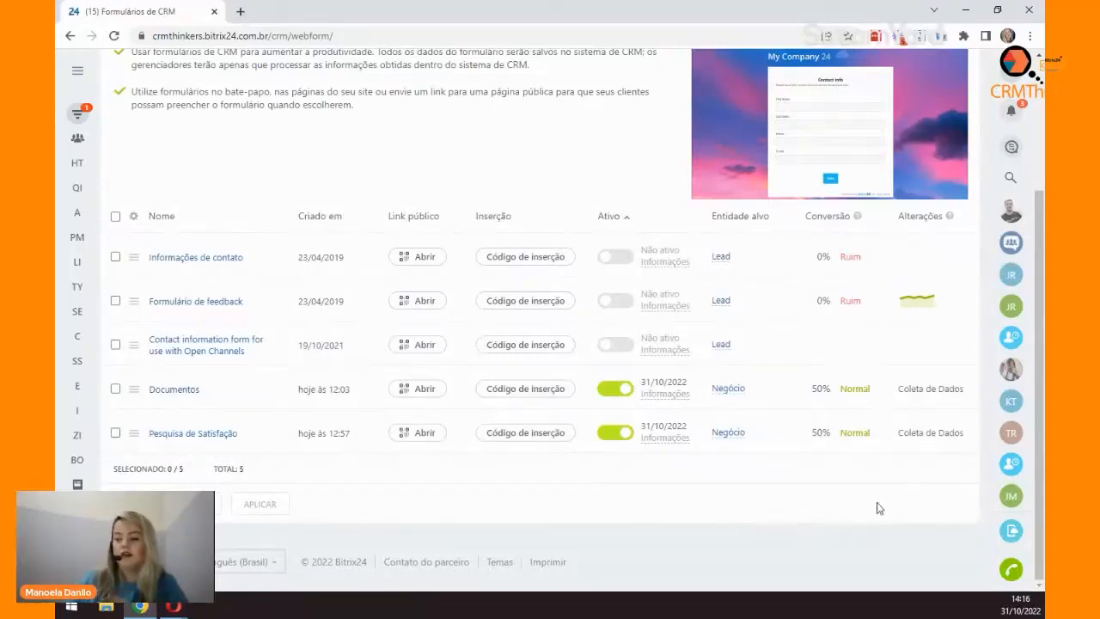
# Step: Open the Documentos form, review its fields and the Lead and Negócio fields available to add, and cancel the field selection
pyautogui.click(184, 388)
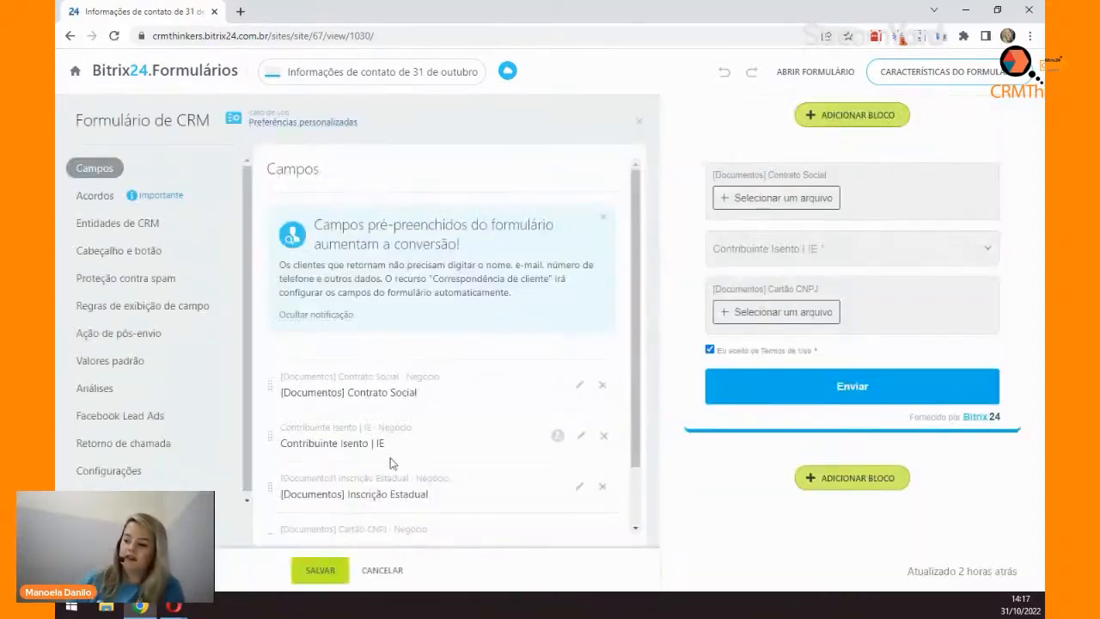
pyautogui.scroll(-1, 543, 307)
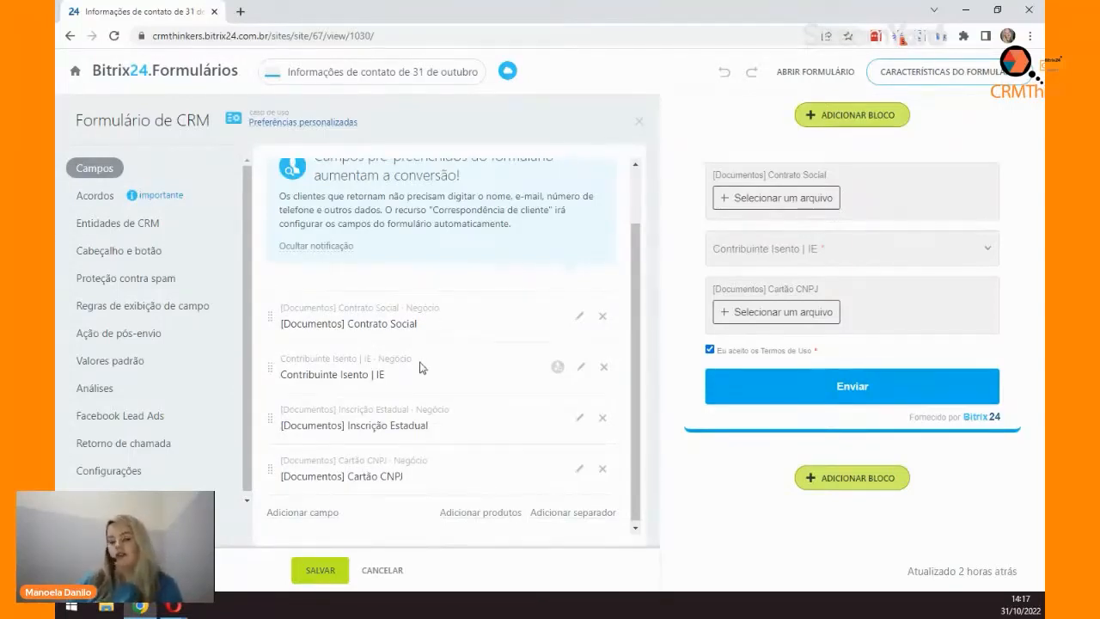
pyautogui.click(329, 514)
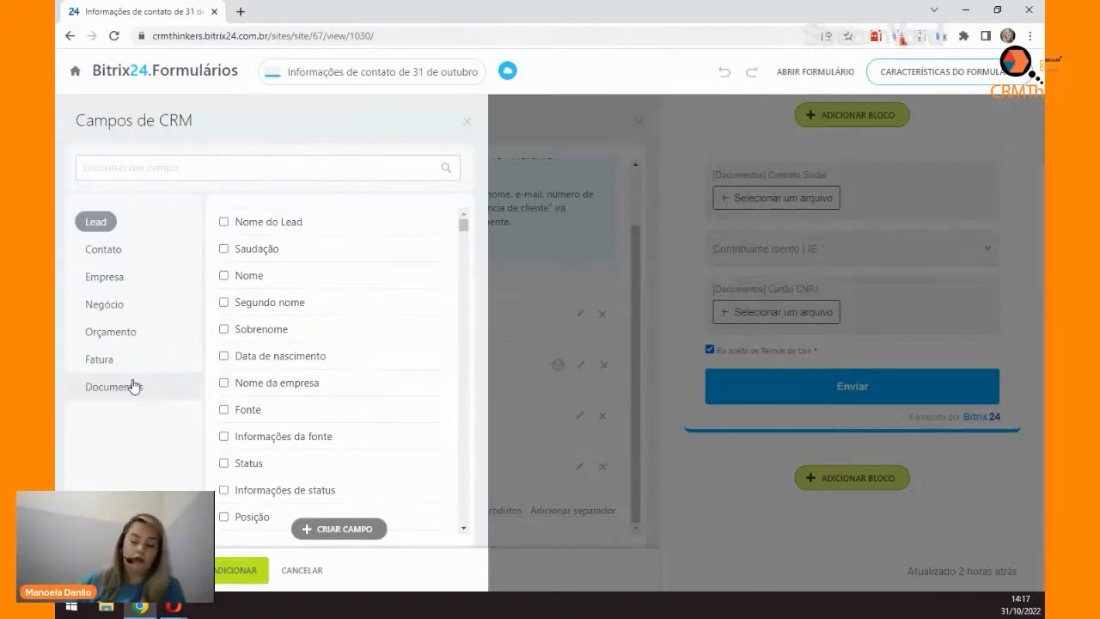
pyautogui.click(126, 311)
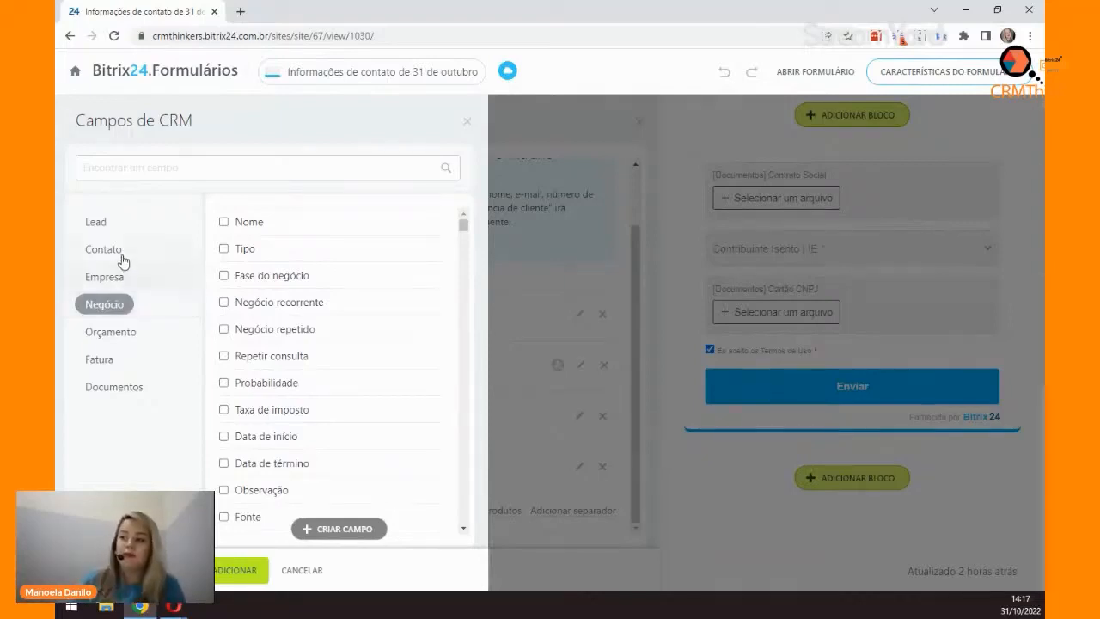
pyautogui.click(121, 234)
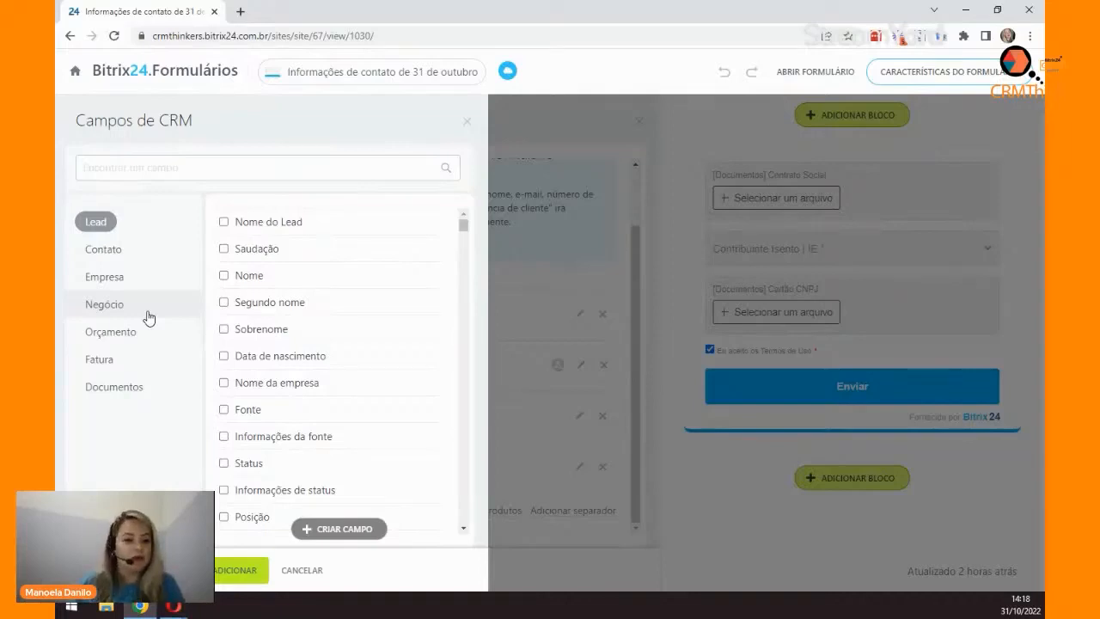
pyautogui.click(316, 570)
# Step: Review the form's Acordos and Entidades de CRM settings in Modo Expert, trying Permitir duplicados before reselecting Mesclar duplicados
pyautogui.click(86, 196)
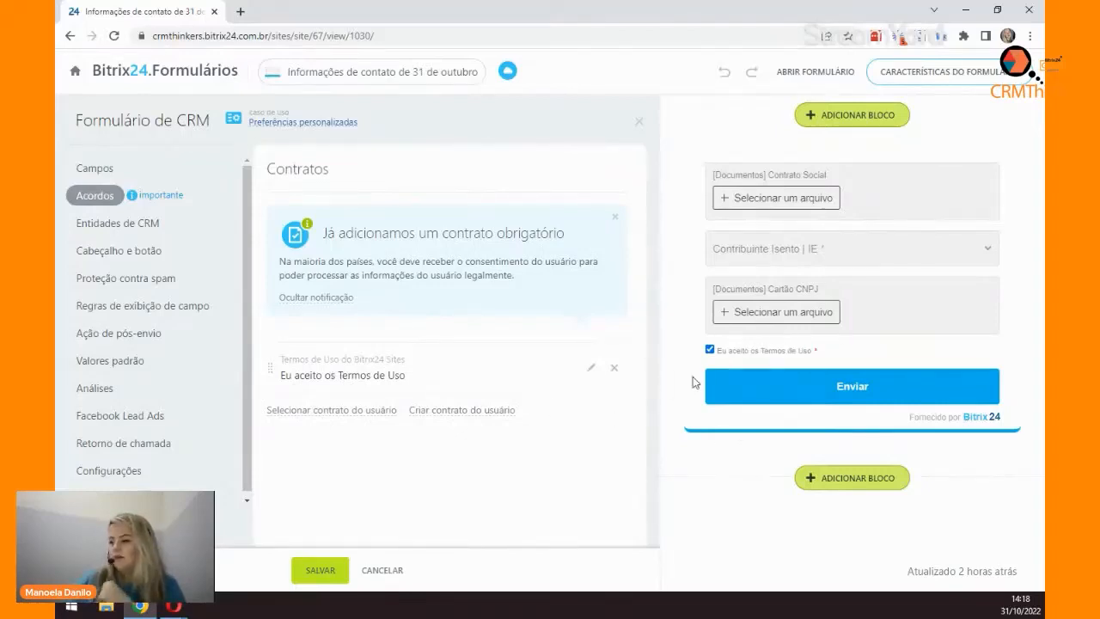
pyautogui.click(164, 225)
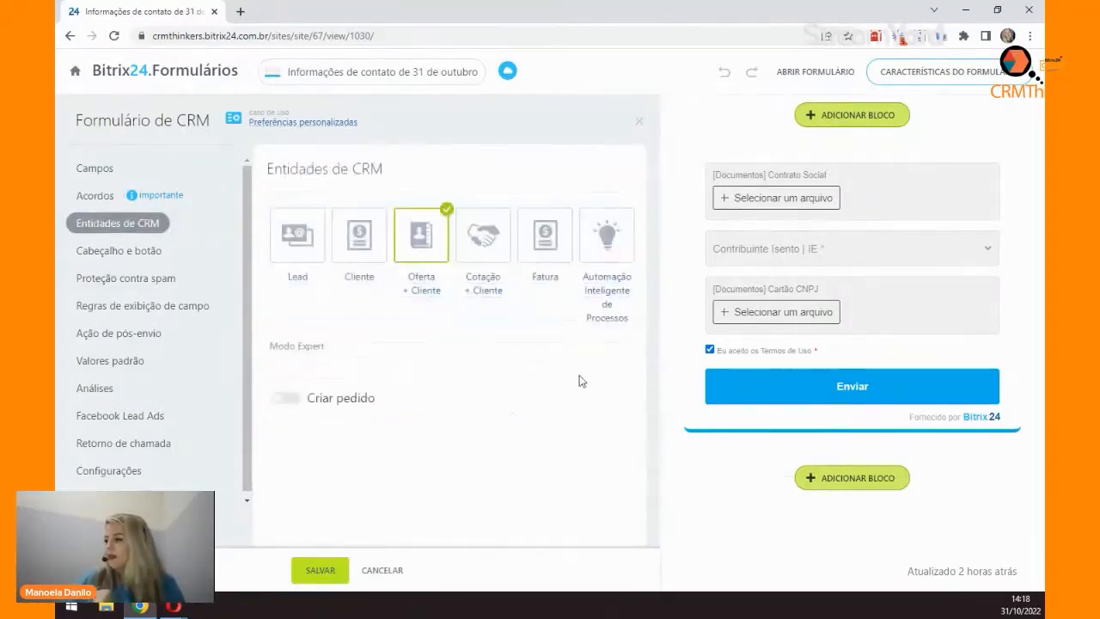
pyautogui.click(311, 349)
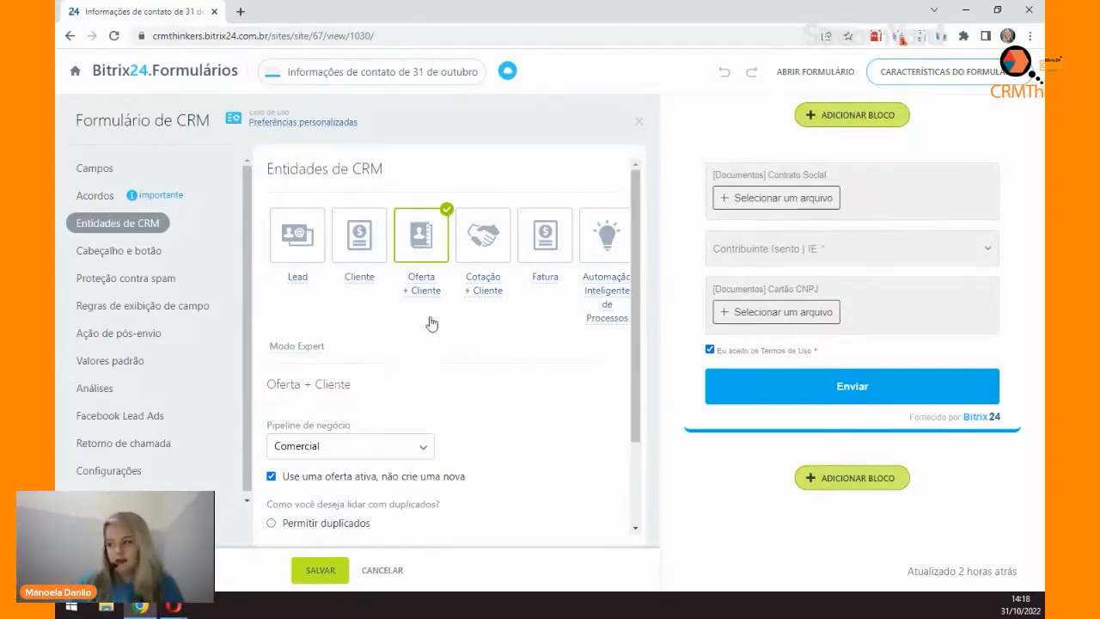
pyautogui.scroll(-1, 463, 372)
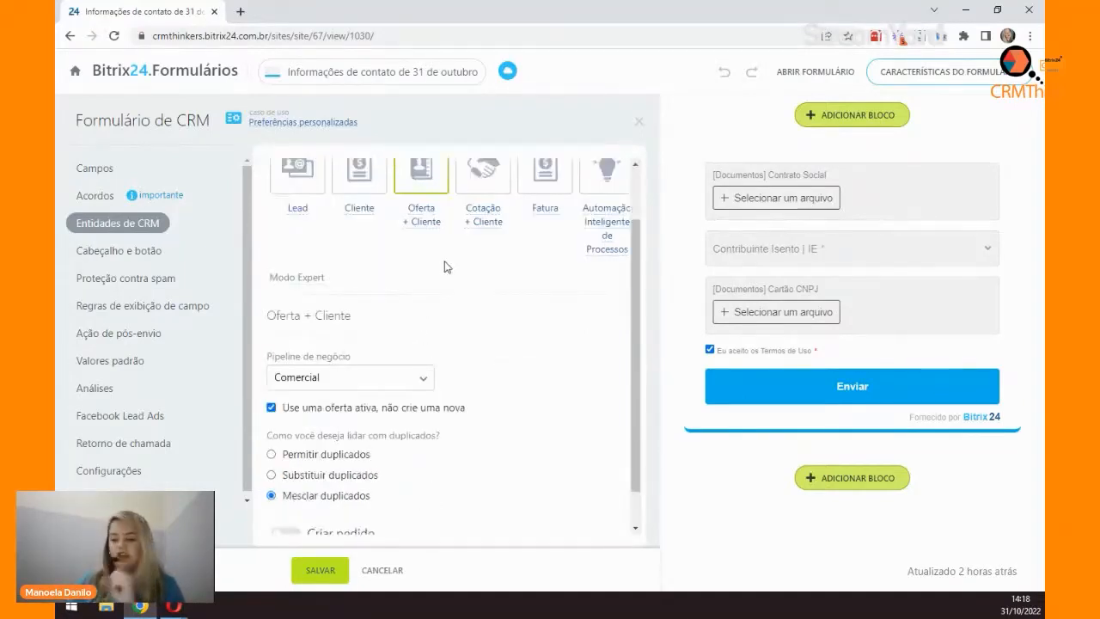
pyautogui.scroll(-1, 515, 378)
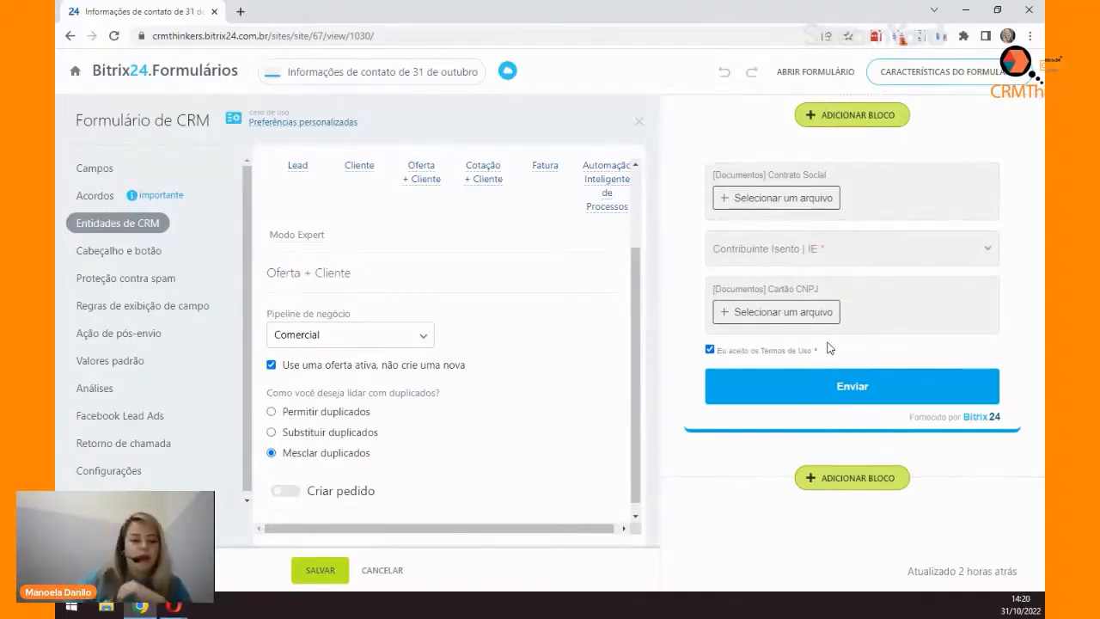
pyautogui.click(367, 412)
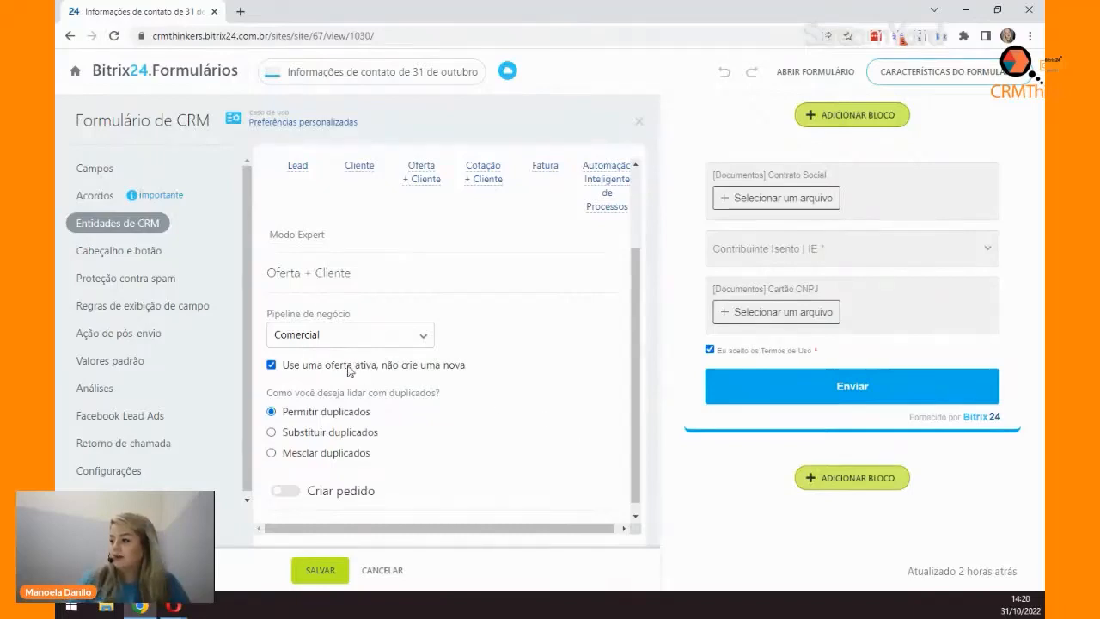
pyautogui.click(318, 453)
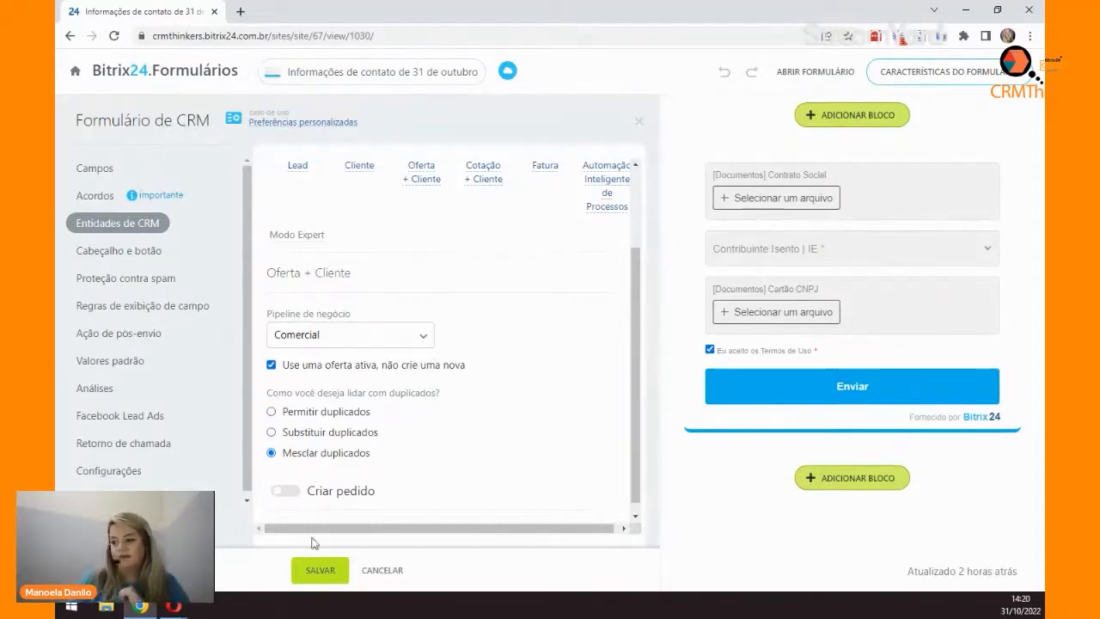
# Step: Open the form's Cabeçalho e botão settings and examine the header fields and the variables offered for the Legenda
pyautogui.click(145, 251)
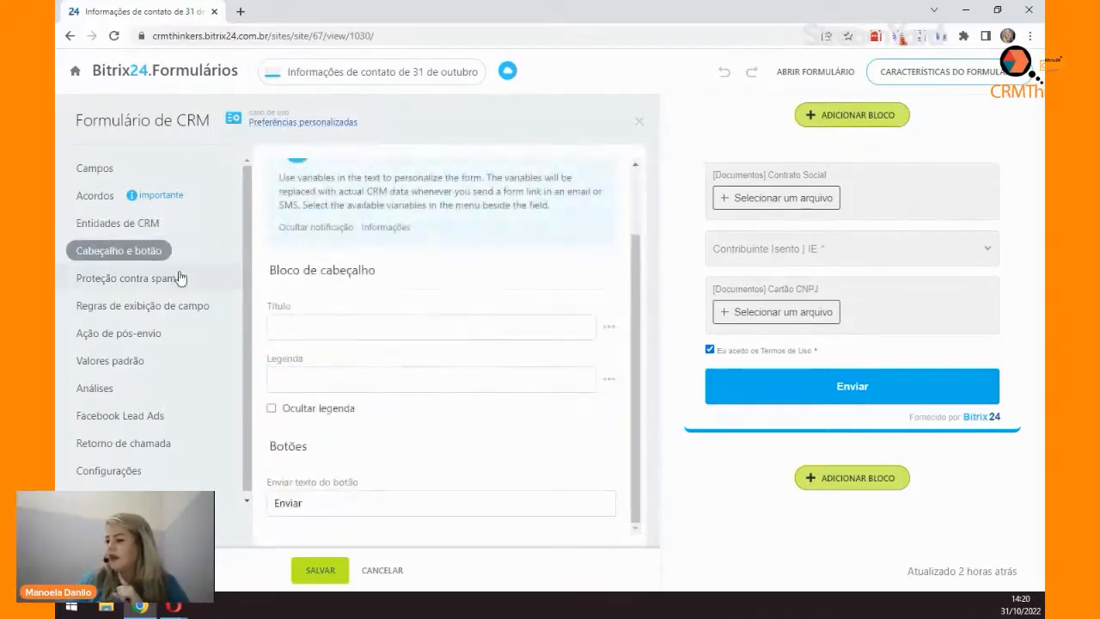
pyautogui.scroll(2, 391, 340)
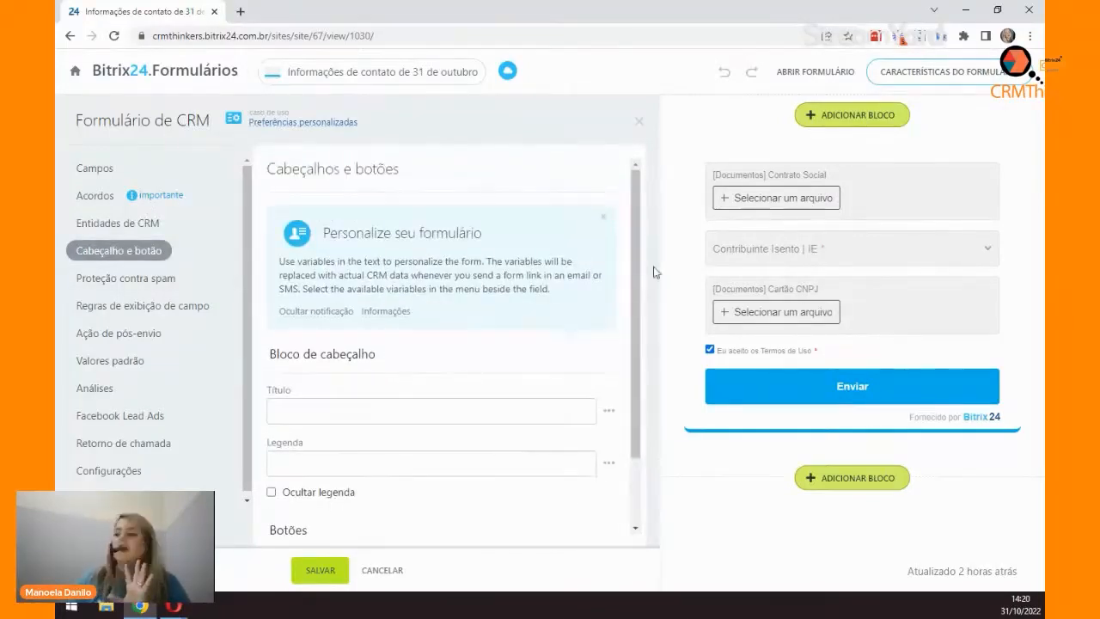
pyautogui.scroll(-1, 386, 356)
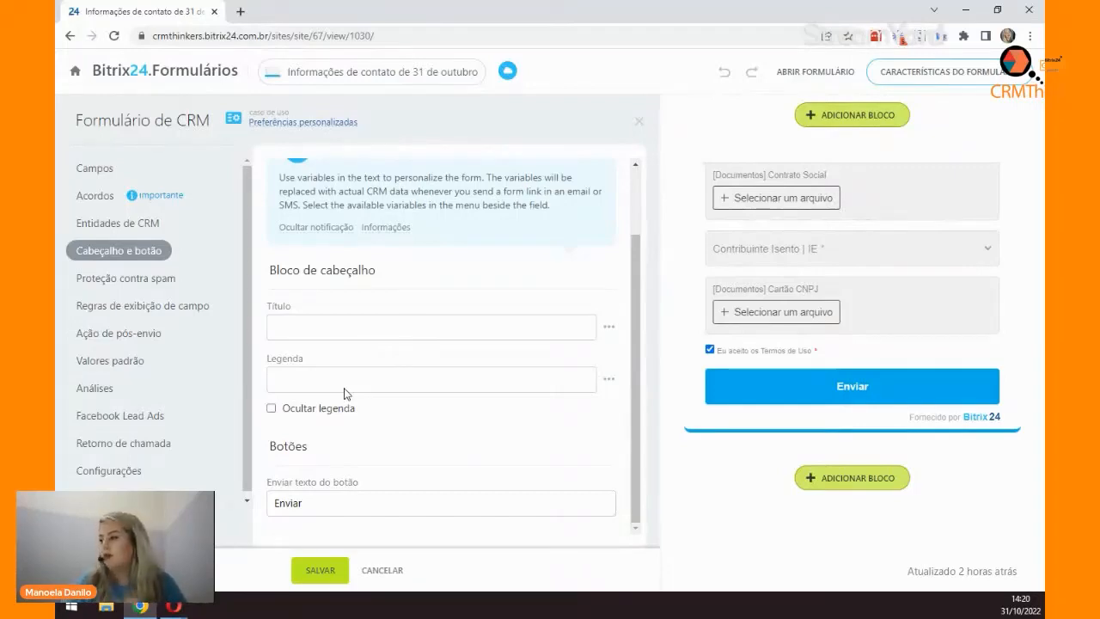
pyautogui.click(610, 379)
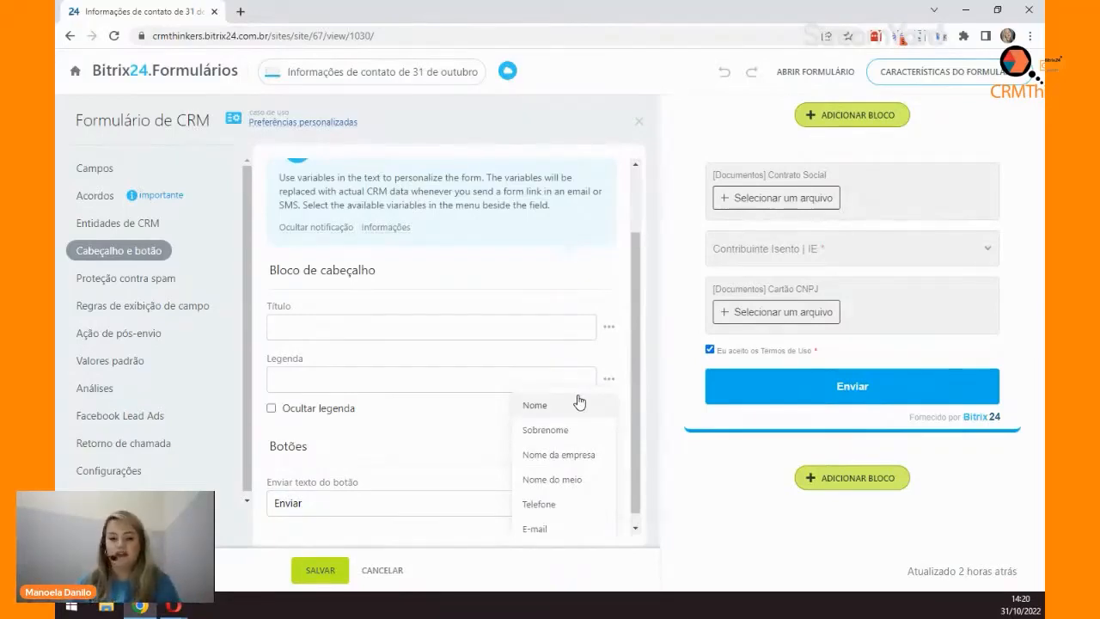
pyautogui.click(451, 330)
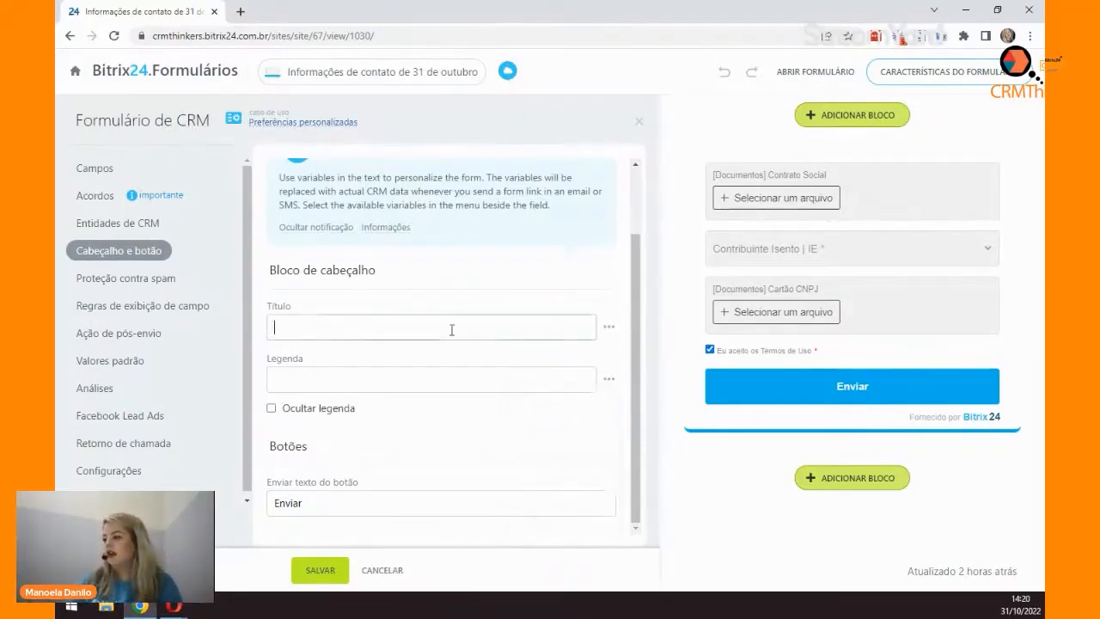
# Step: Set the Legenda to "{{name}}, preencha os documentos de sua empresa." using the Nome variable, and set the Título to "Documentos"
pyautogui.click(319, 377)
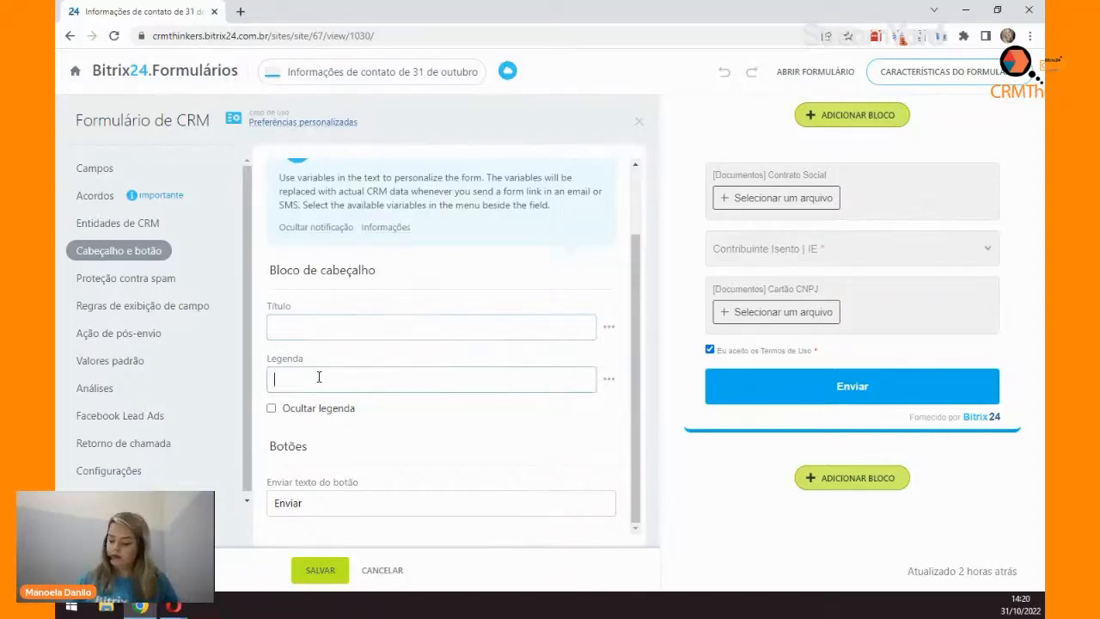
pyautogui.click(609, 379)
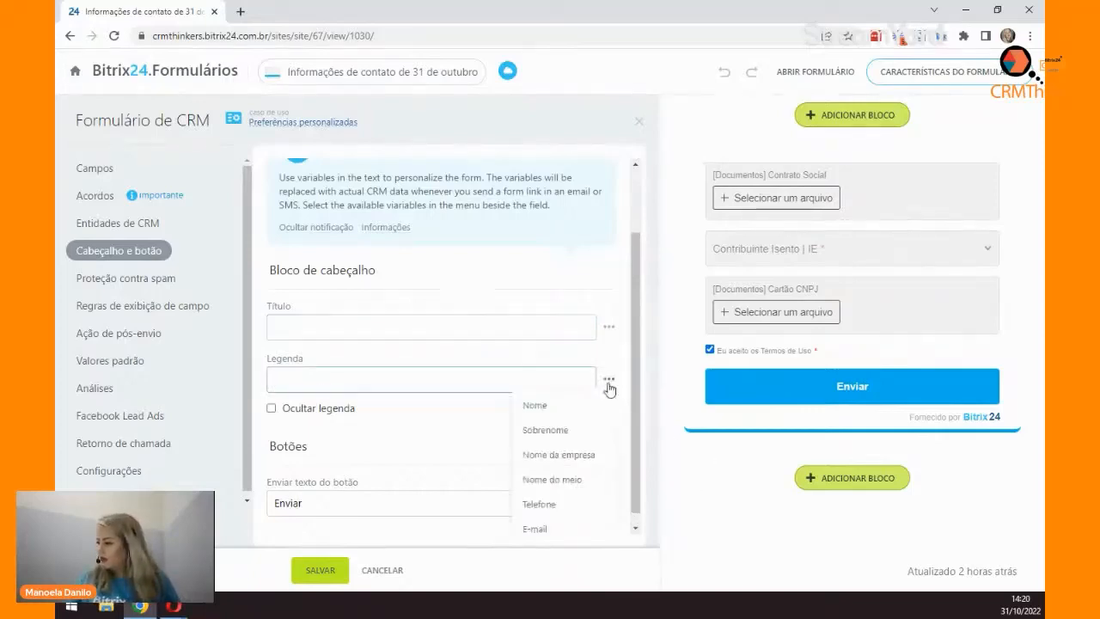
pyautogui.click(564, 413)
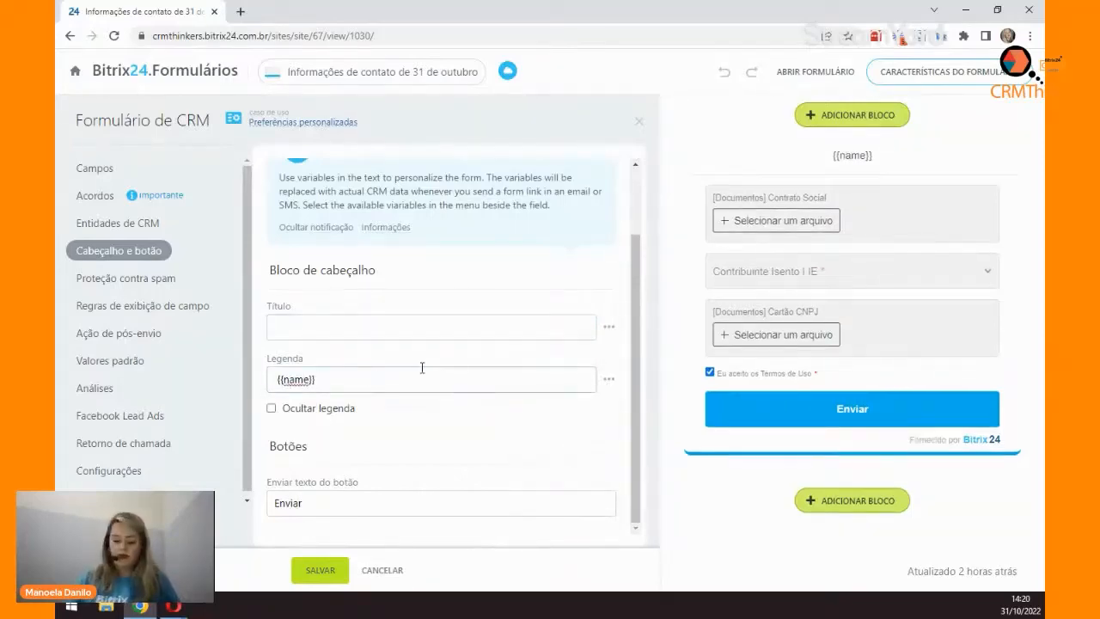
pyautogui.write(', preencha')
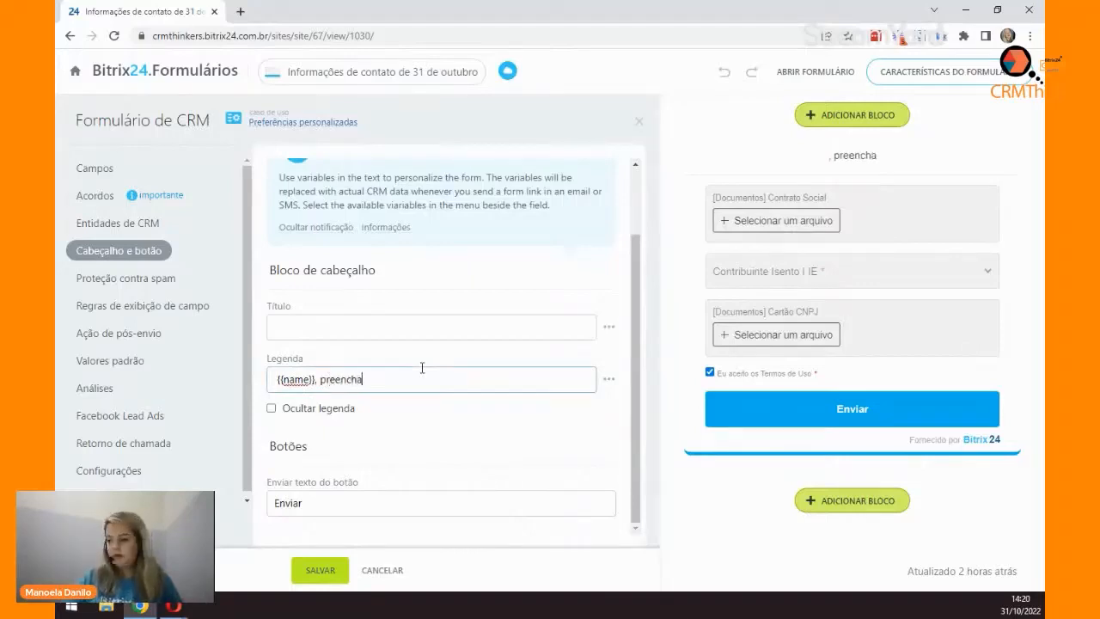
pyautogui.write(' os documentos ')
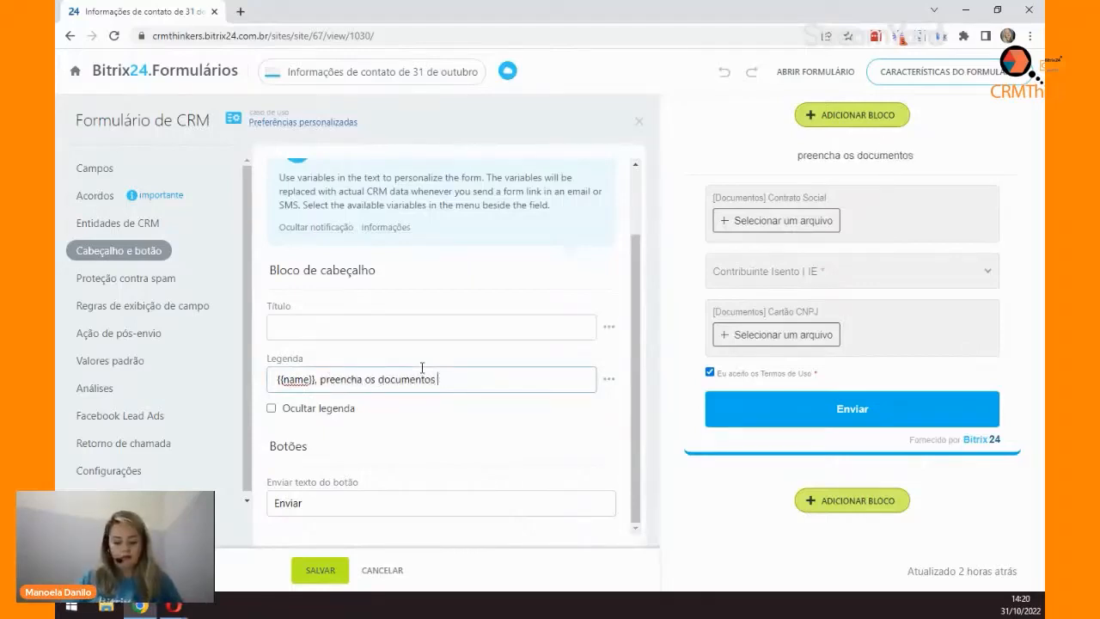
pyautogui.write('de sua empresa')
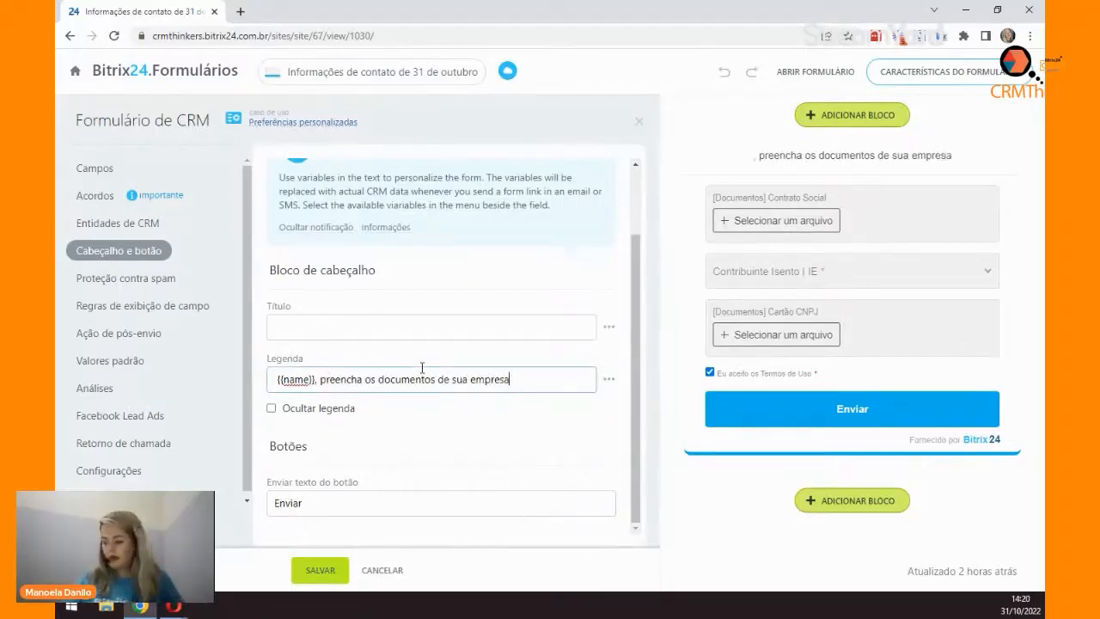
pyautogui.write('.')
pyautogui.click(355, 330)
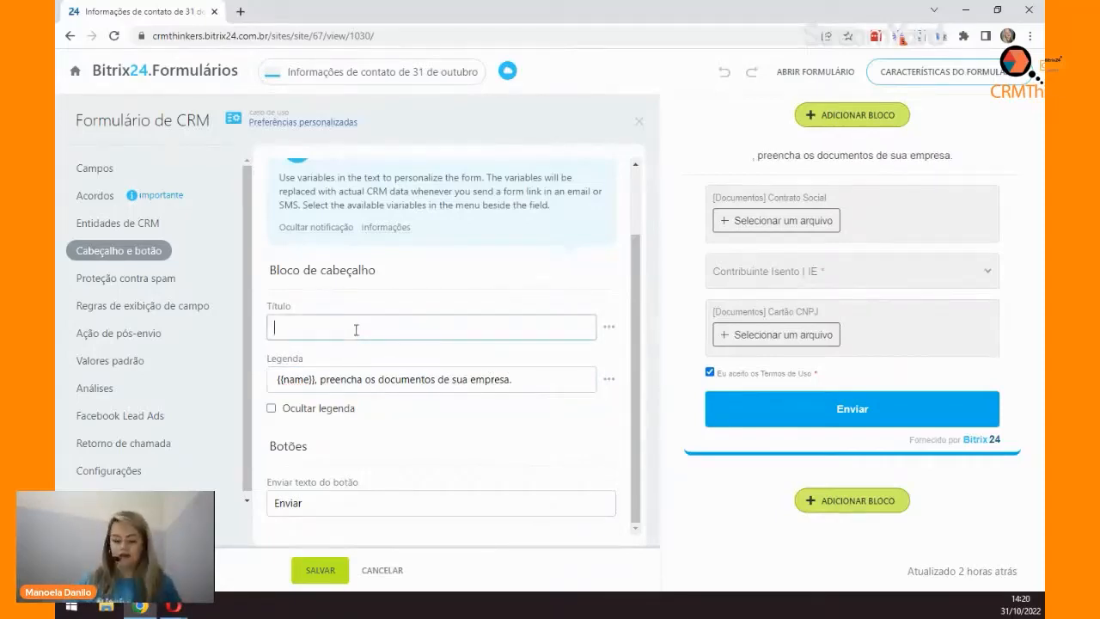
pyautogui.write('Documentos')
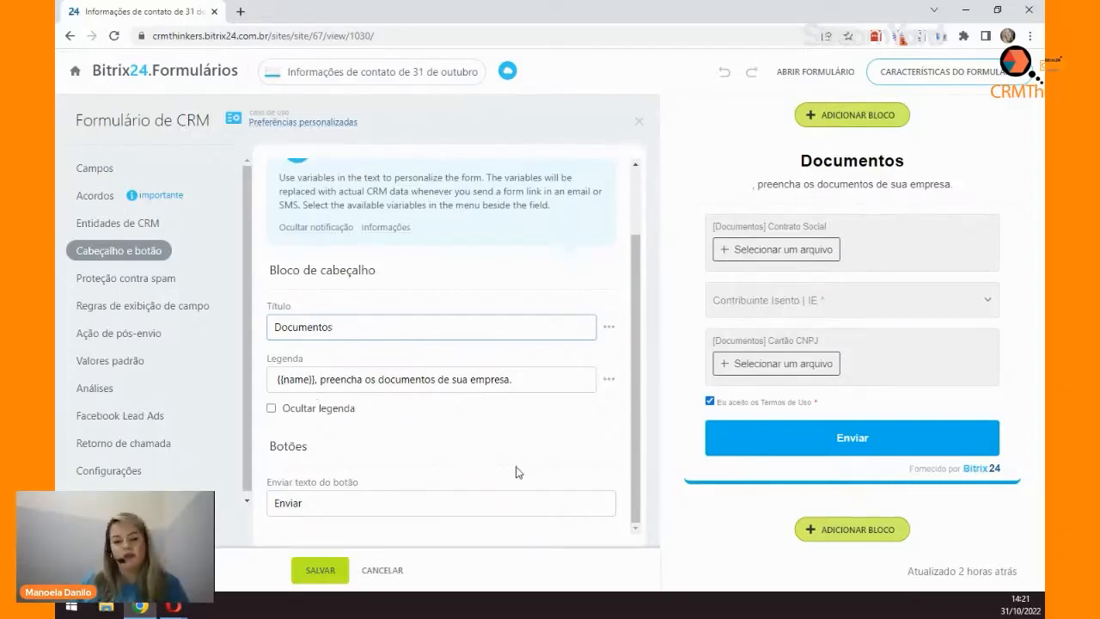
# Step: Review the variables available for the Legenda and highlight the {{name}} variable in its text
pyautogui.click(609, 379)
pyautogui.scroll(-1, 569, 515)
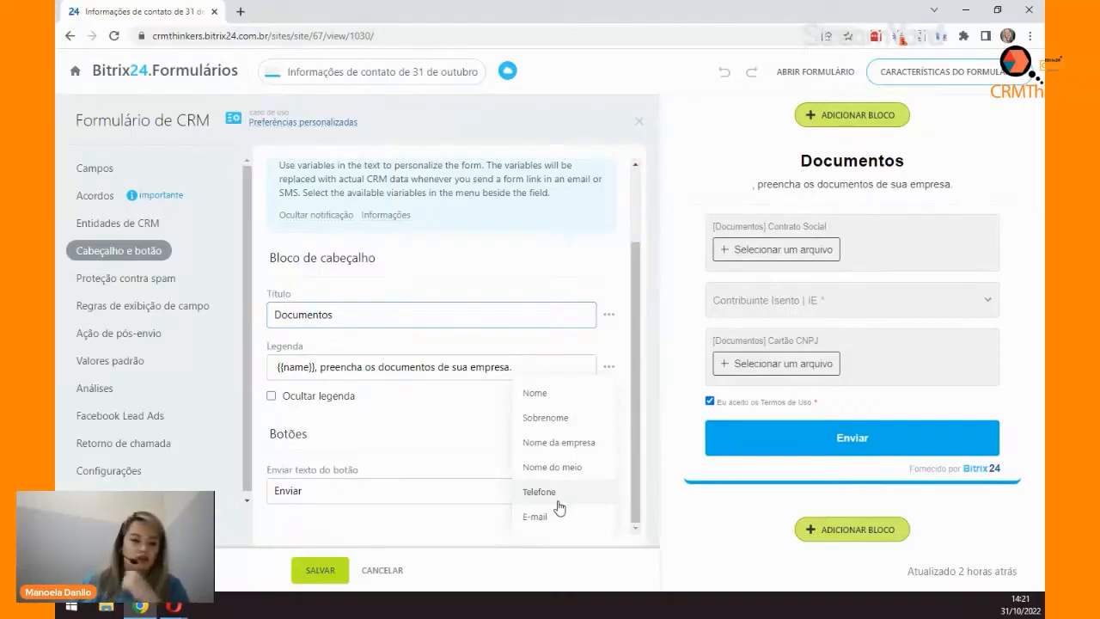
pyautogui.click(317, 367)
pyautogui.moveTo(316, 385); pyautogui.dragTo(94, 360)
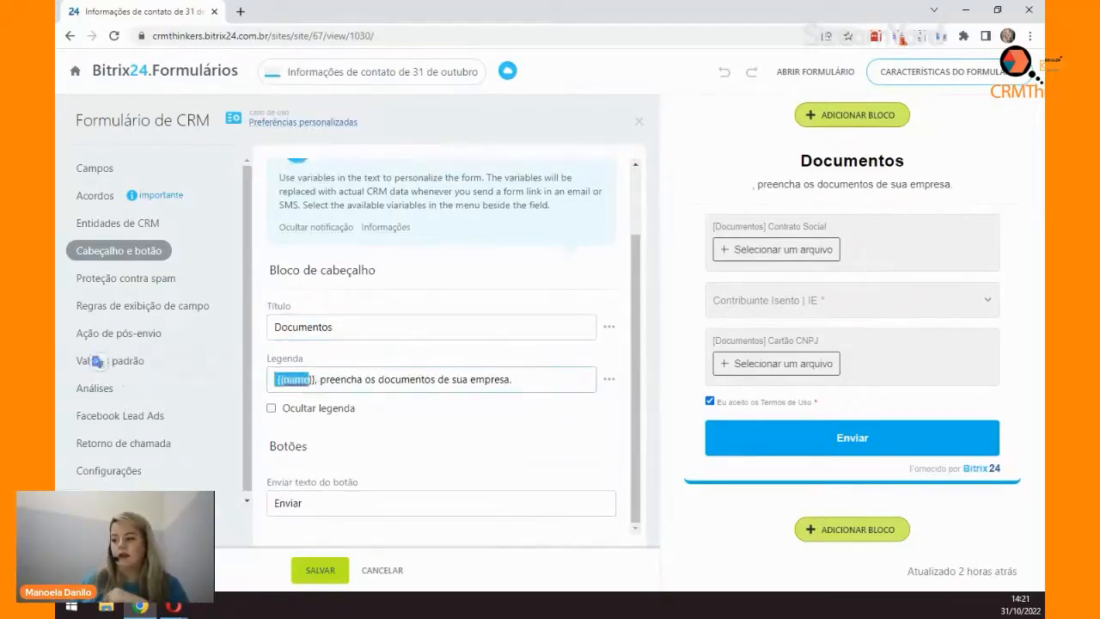
pyautogui.click(452, 461)
# Step: Hide the form's Legenda and highlight the submit button text Enviar, leaving the text as it is
pyautogui.click(272, 408)
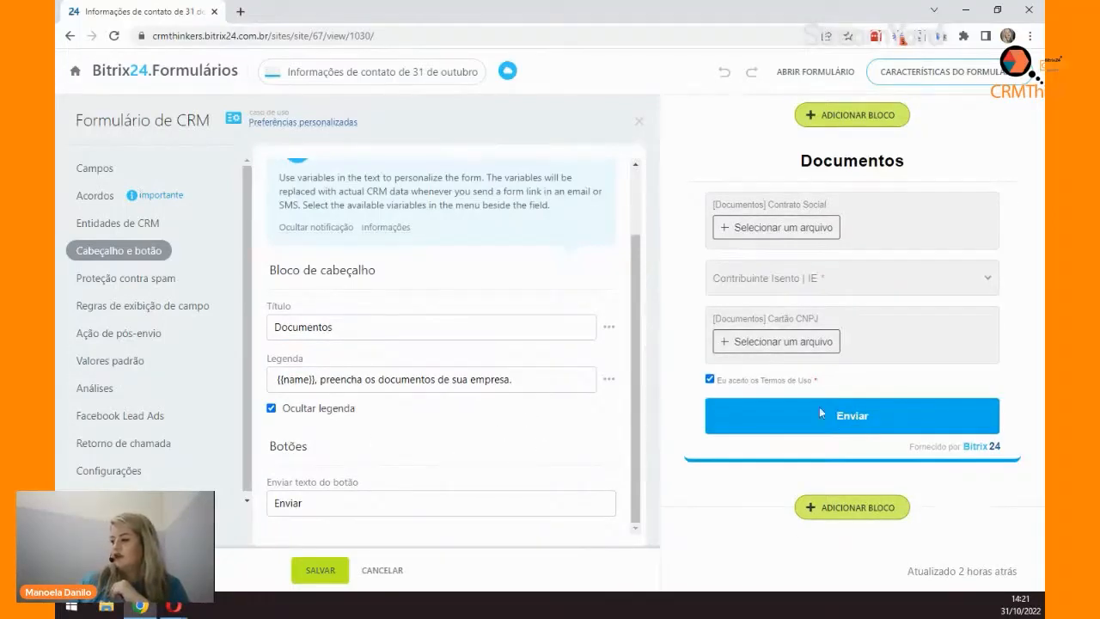
pyautogui.click(355, 505)
pyautogui.moveTo(356, 505); pyautogui.dragTo(272, 504)
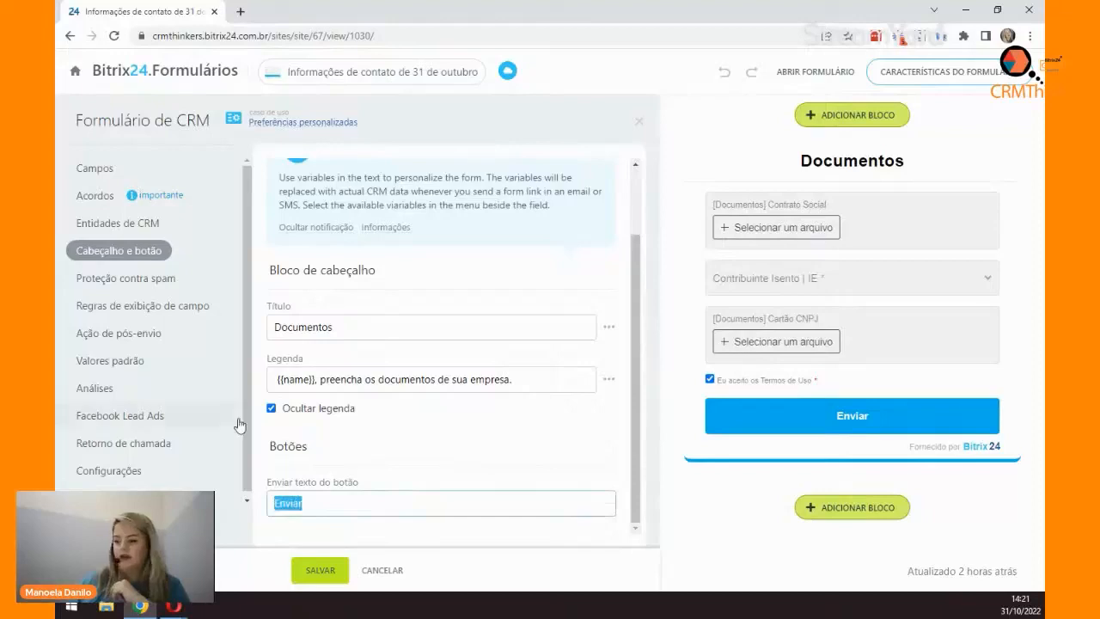
pyautogui.click(402, 460)
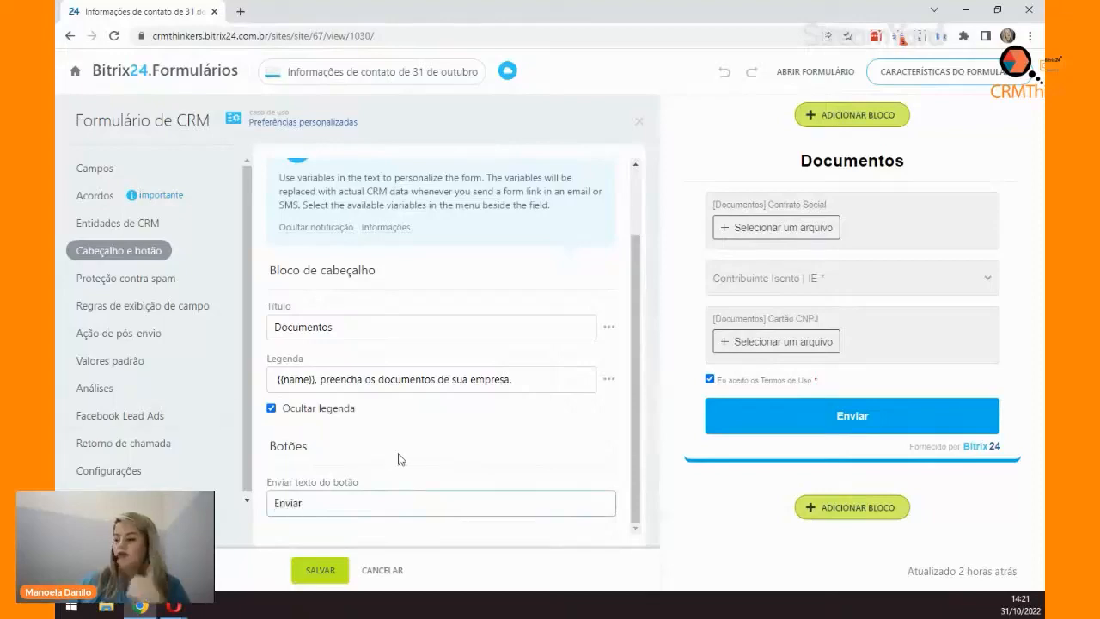
# Step: Review the form's spam protection settings and the field display rule for Contribuinte Isento | IE
pyautogui.click(119, 279)
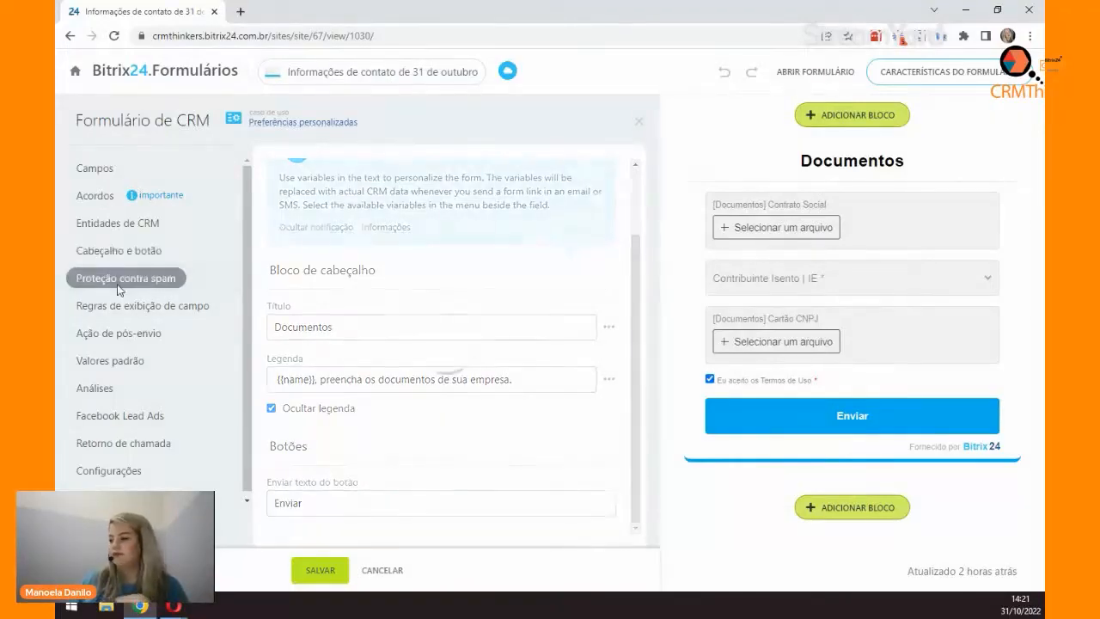
pyautogui.click(159, 317)
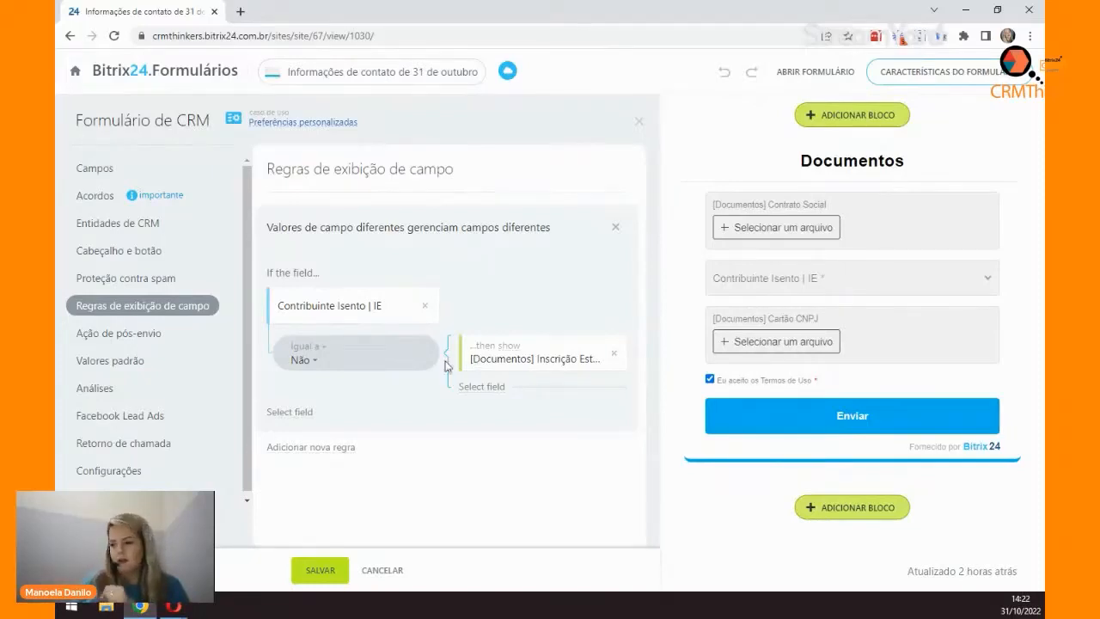
# Step: Set the form's post-submission success message to "Obrigado pelo envio!" in the Mensagem option of Ação de pós-envio
pyautogui.click(148, 336)
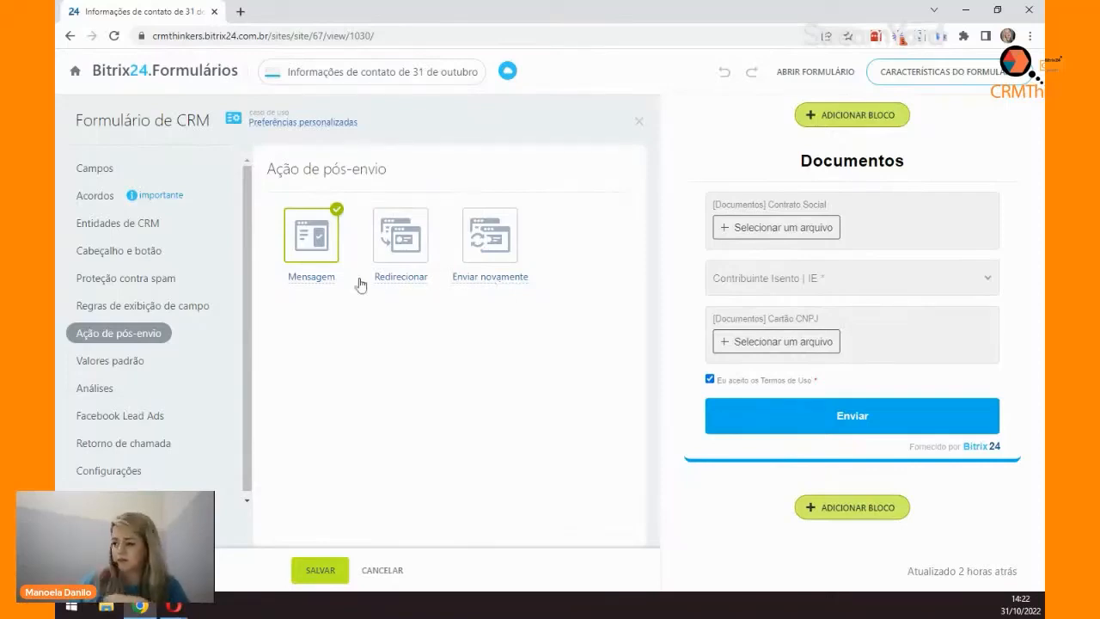
pyautogui.click(314, 281)
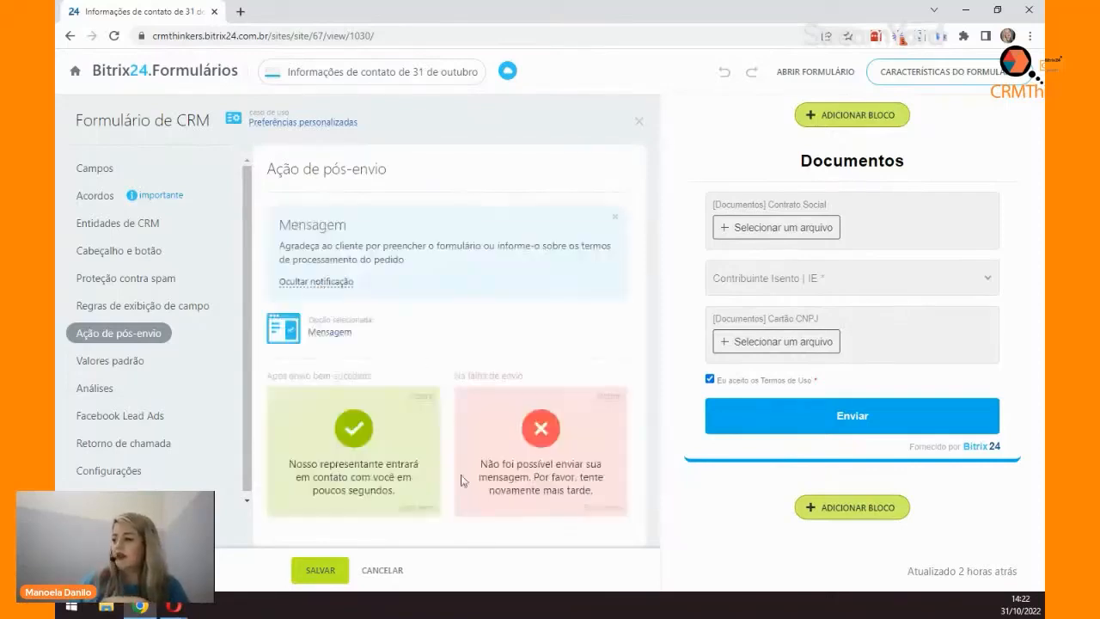
pyautogui.click(417, 509)
pyautogui.tripleClick(403, 489)
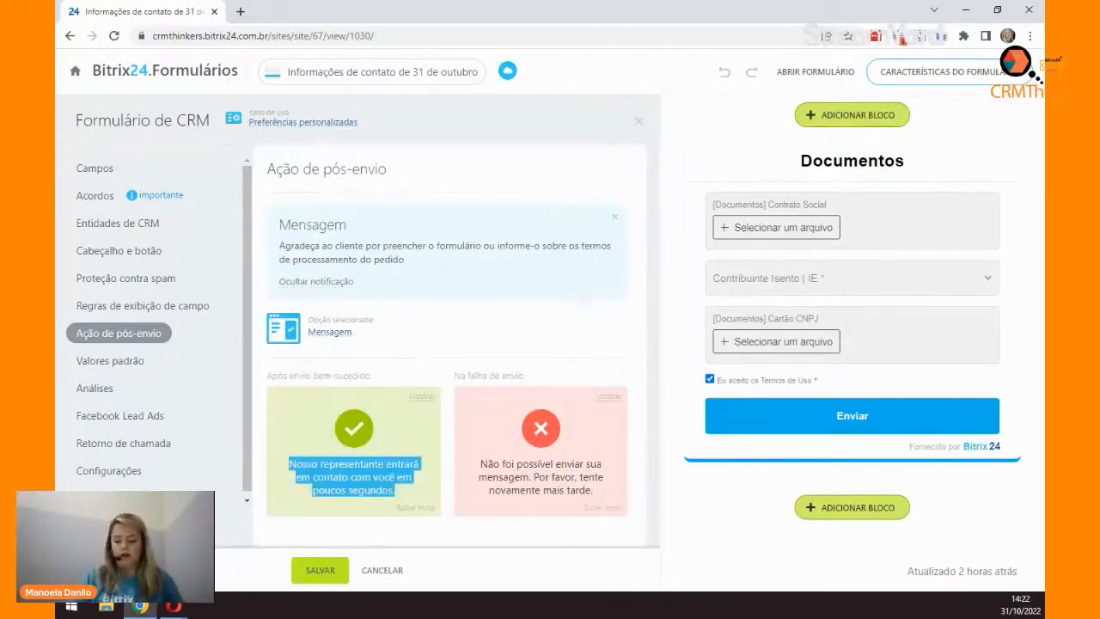
pyautogui.click(401, 494)
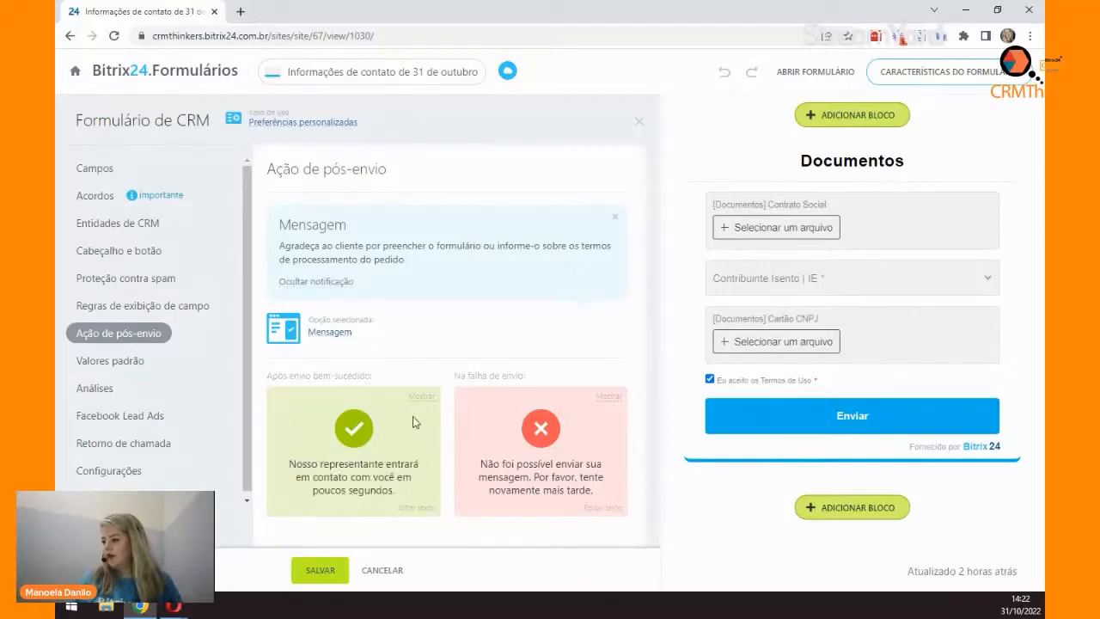
pyautogui.click(415, 507)
pyautogui.moveTo(406, 489); pyautogui.dragTo(291, 464)
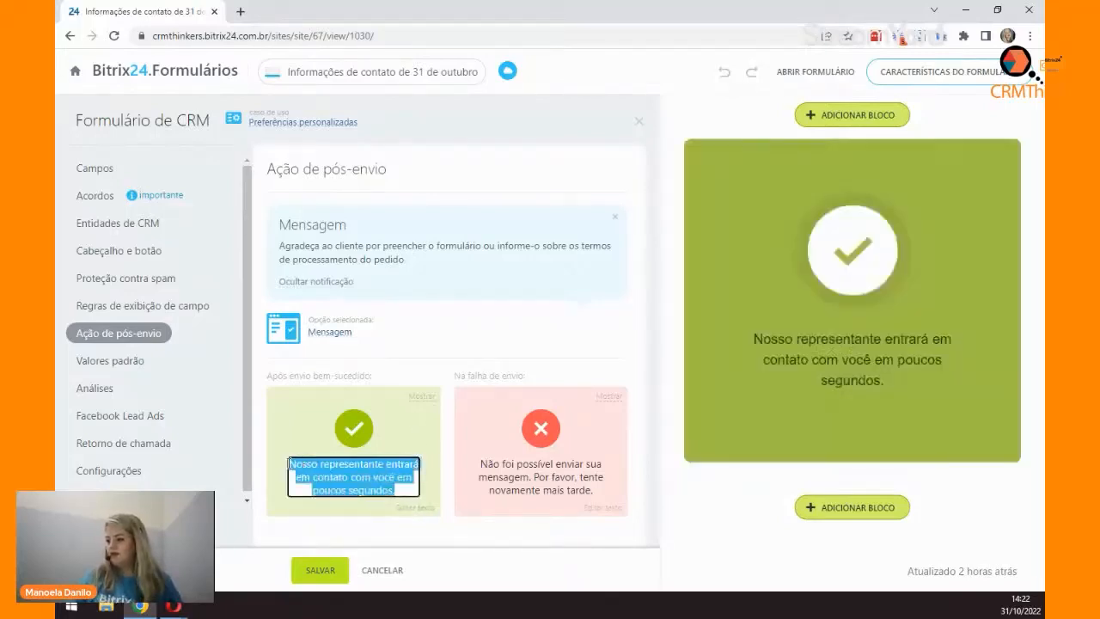
pyautogui.write('Obrig')
pyautogui.write('a')
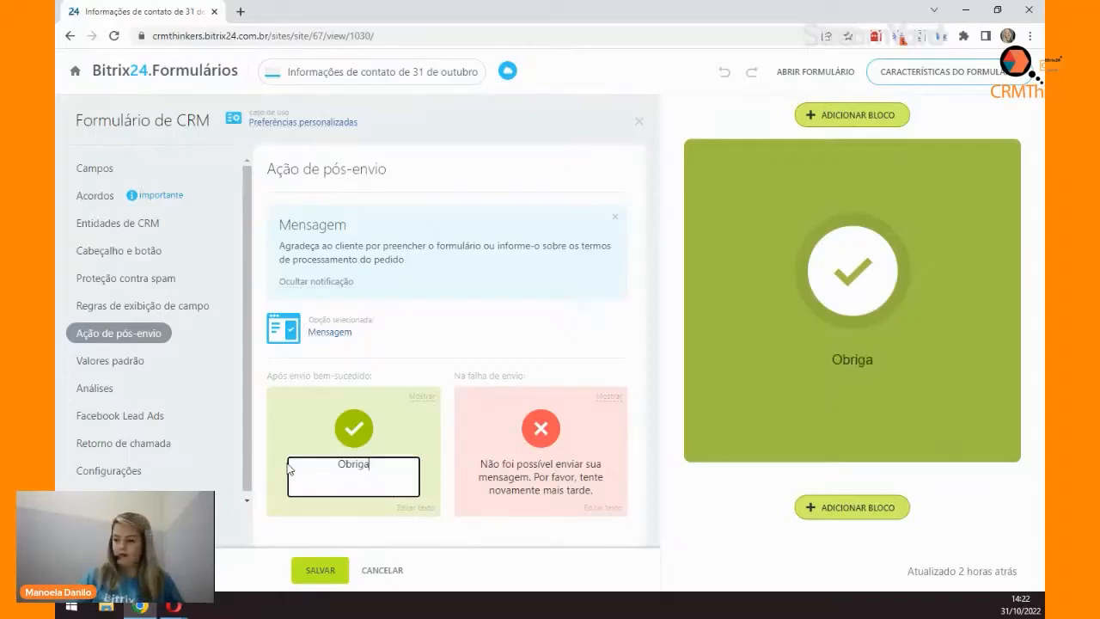
pyautogui.write('do pelo')
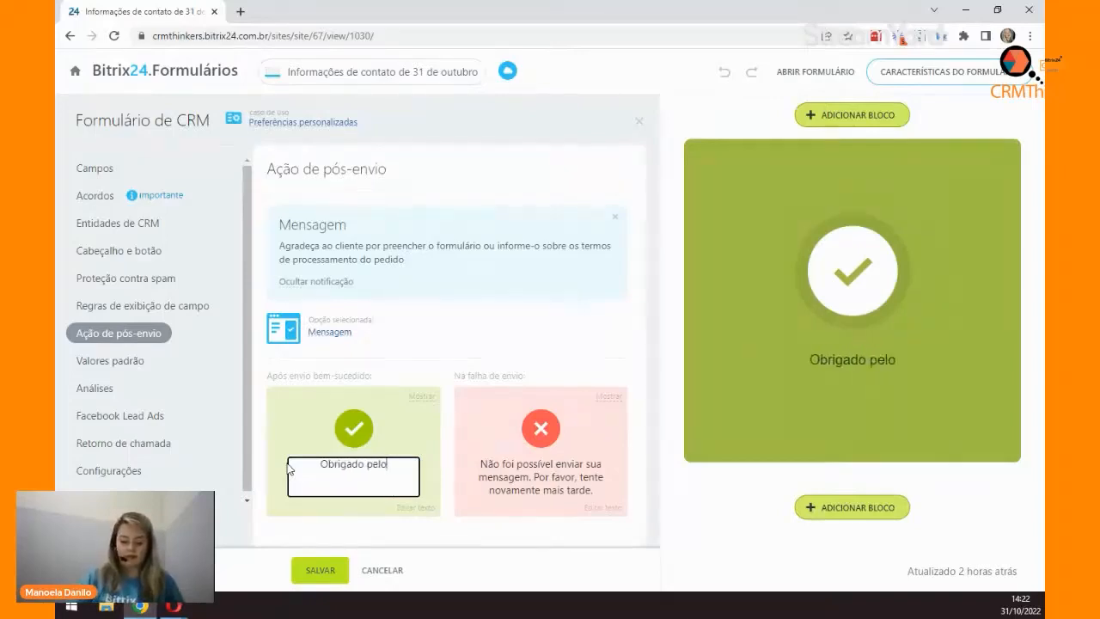
pyautogui.write(' envio!')
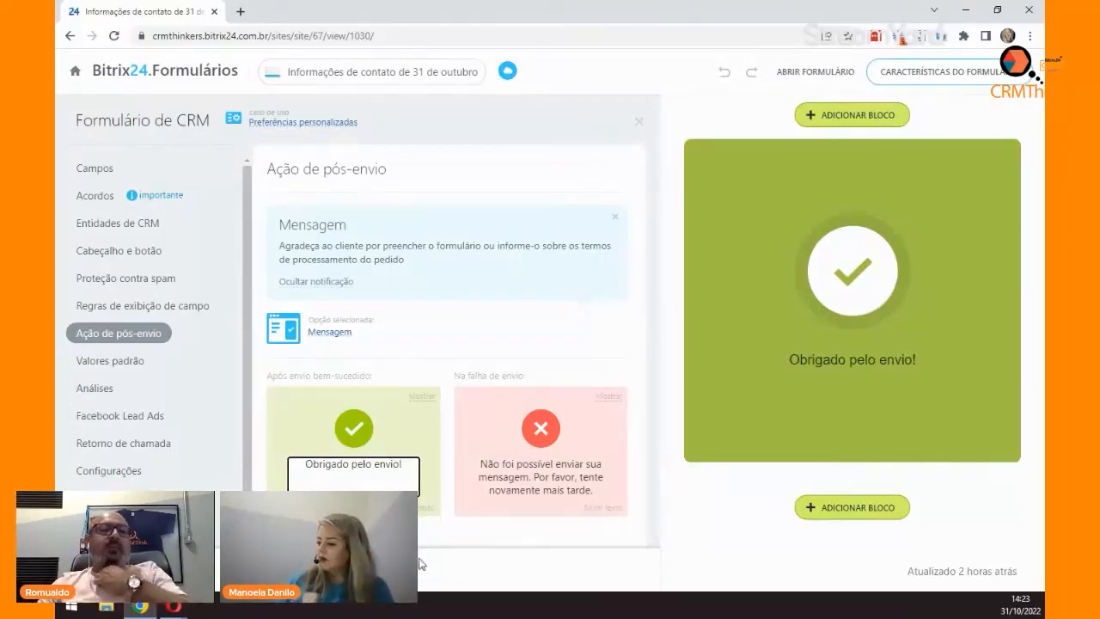
# Step: Review the post-submission action types, open Valores padrão and look at the contact fields available to add, without adding any
pyautogui.click(137, 334)
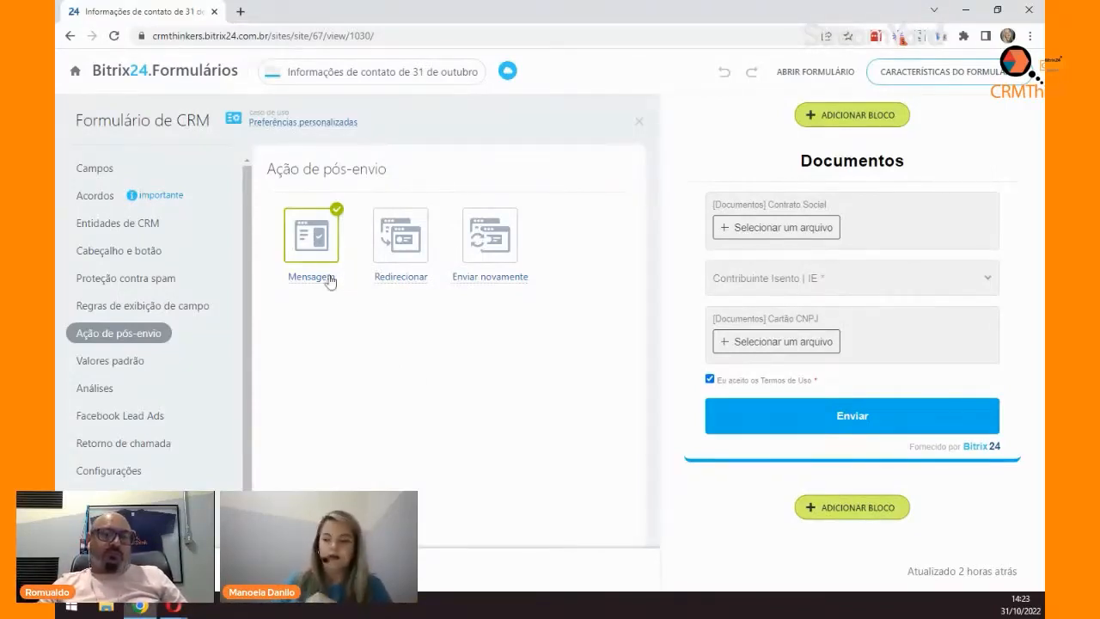
pyautogui.click(119, 364)
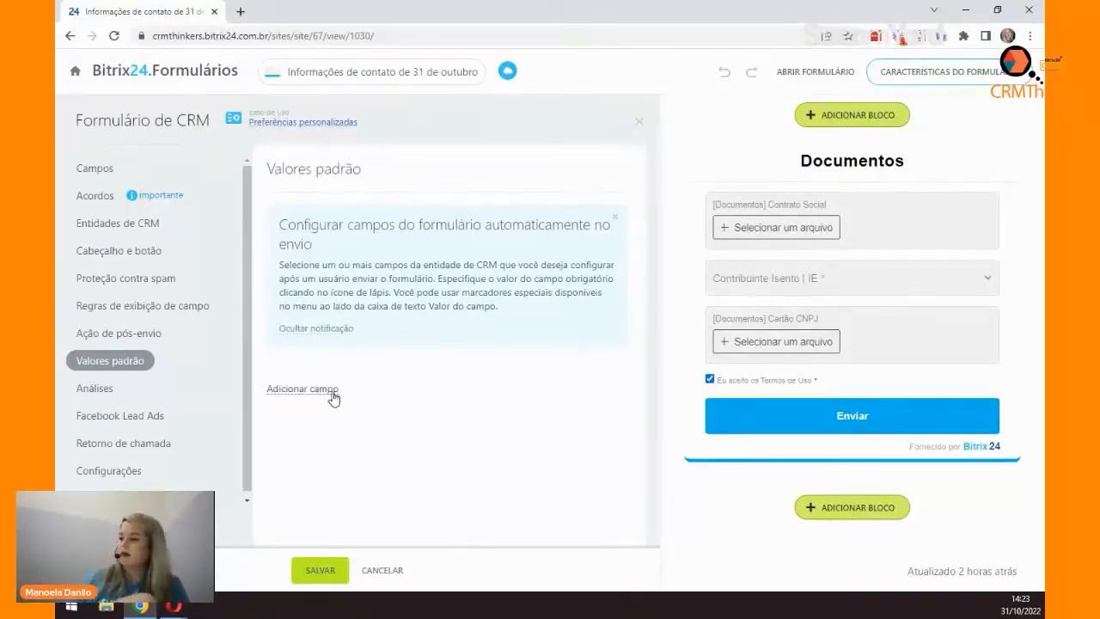
pyautogui.click(334, 395)
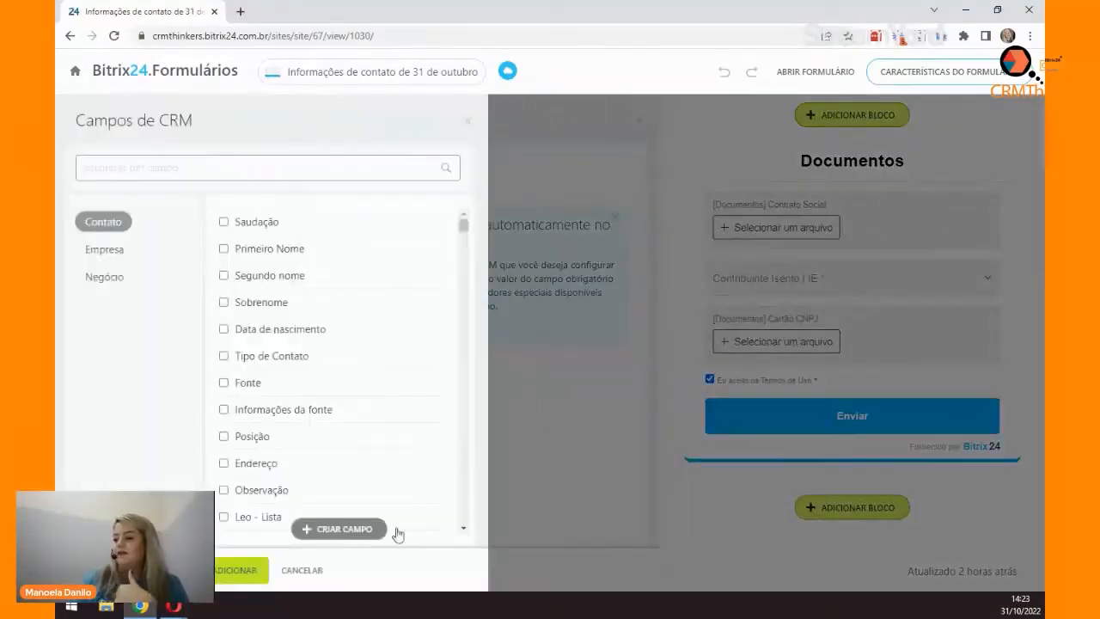
pyautogui.click(308, 571)
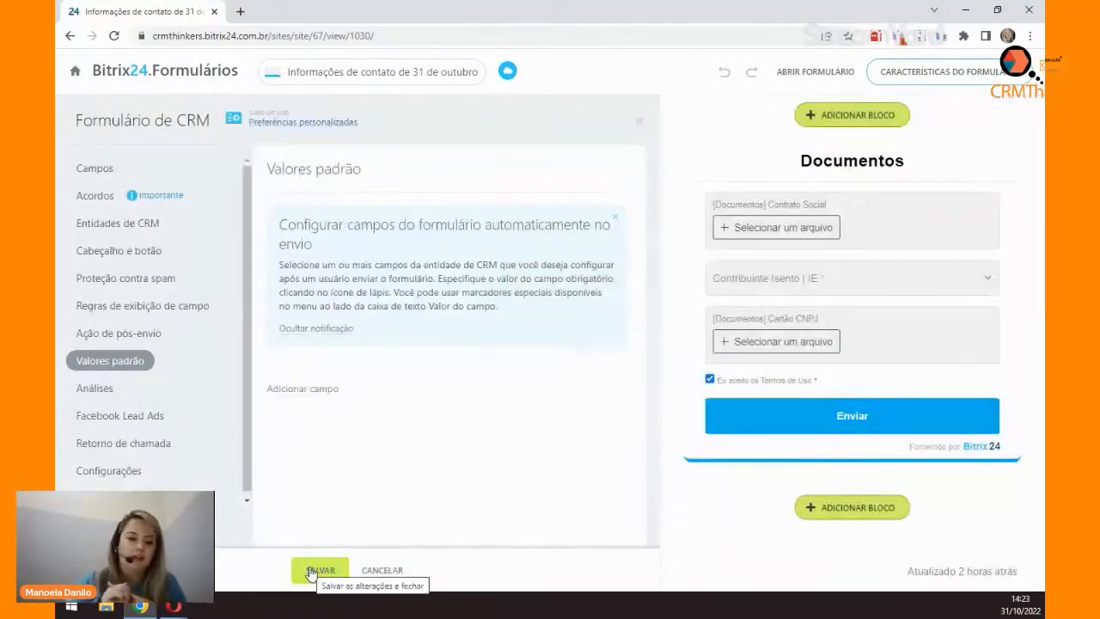
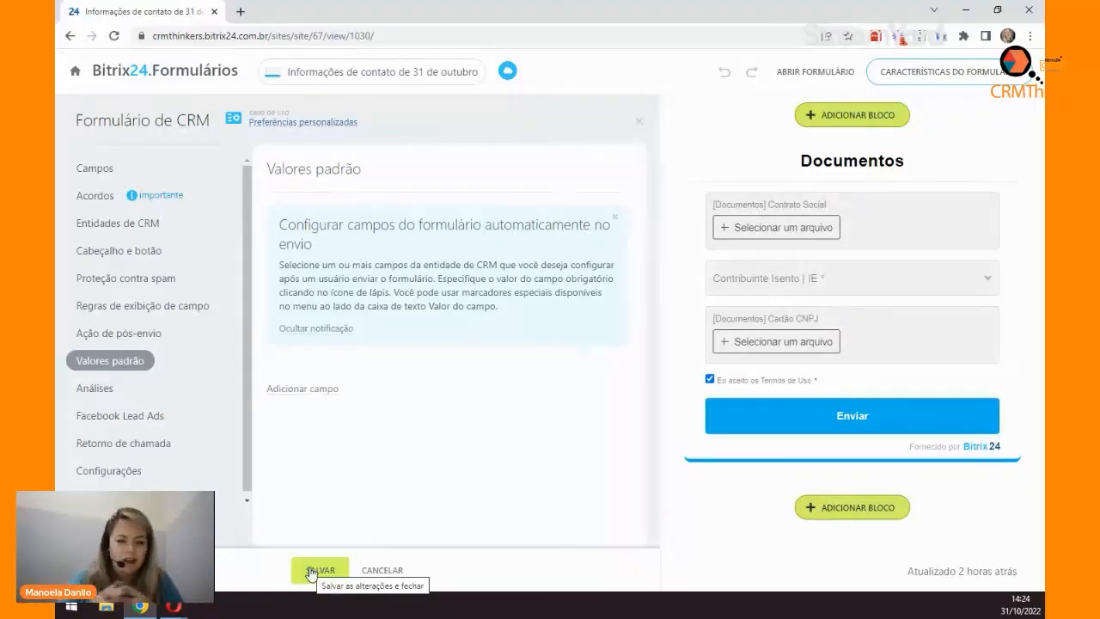
# Step: Add the deal (Negócio) fields Fonte and Informações da fonte to the form's Valores padrão
pyautogui.click(334, 392)
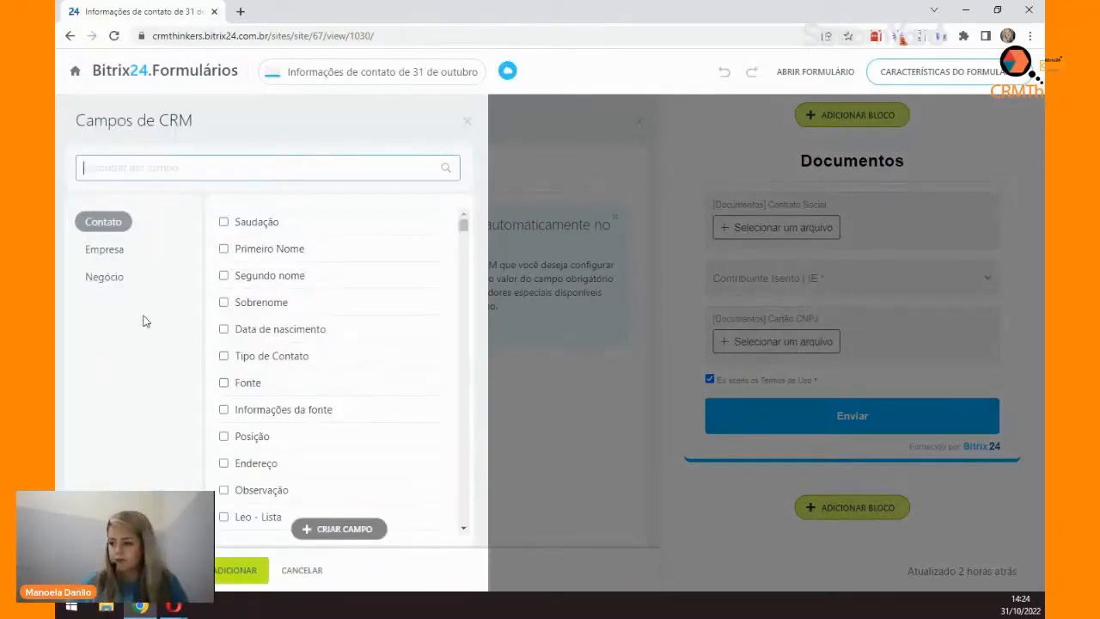
pyautogui.click(120, 279)
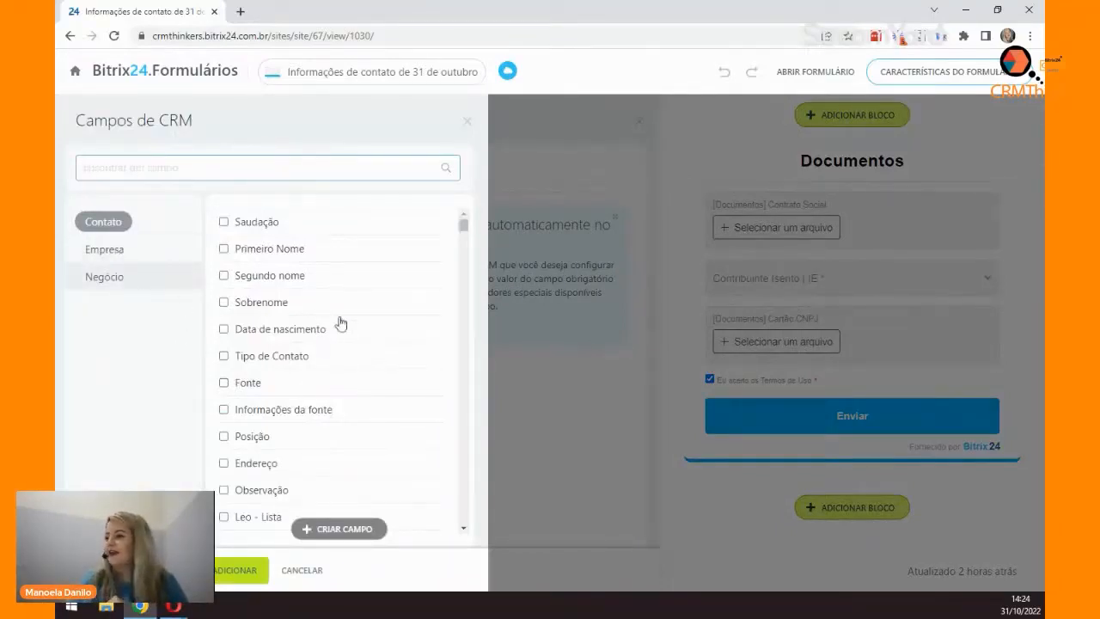
pyautogui.scroll(-1, 327, 404)
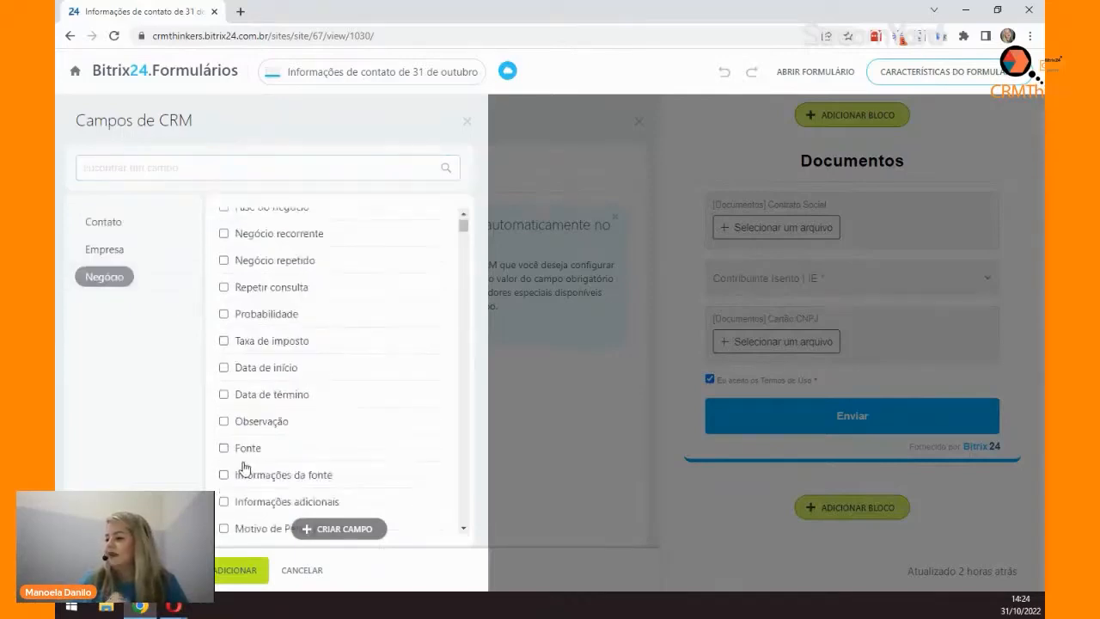
pyautogui.click(247, 448)
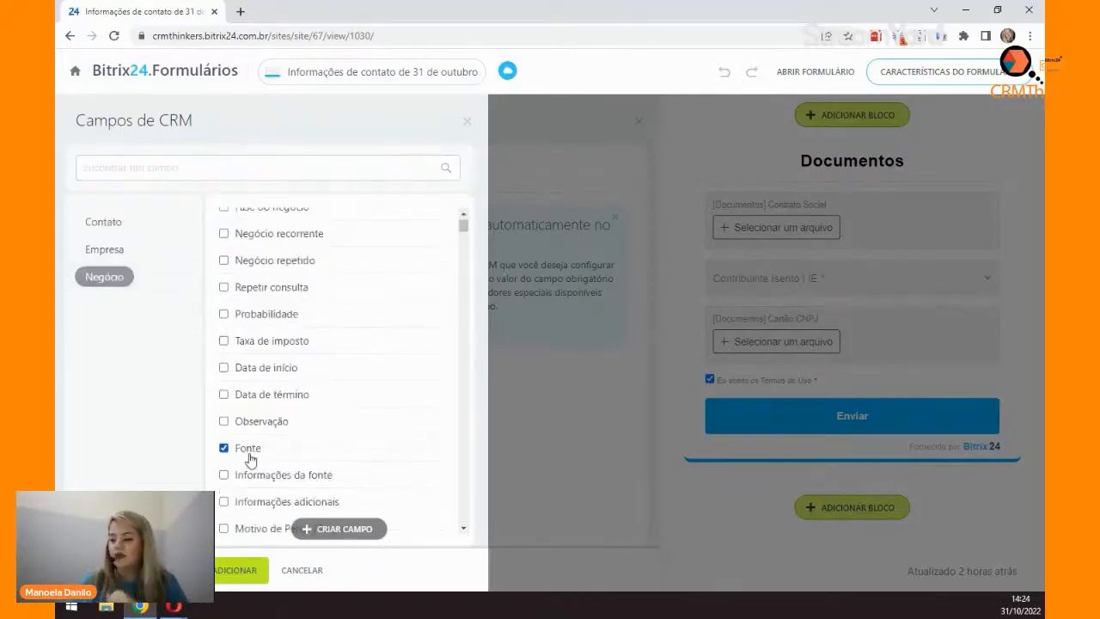
pyautogui.click(288, 478)
pyautogui.click(241, 572)
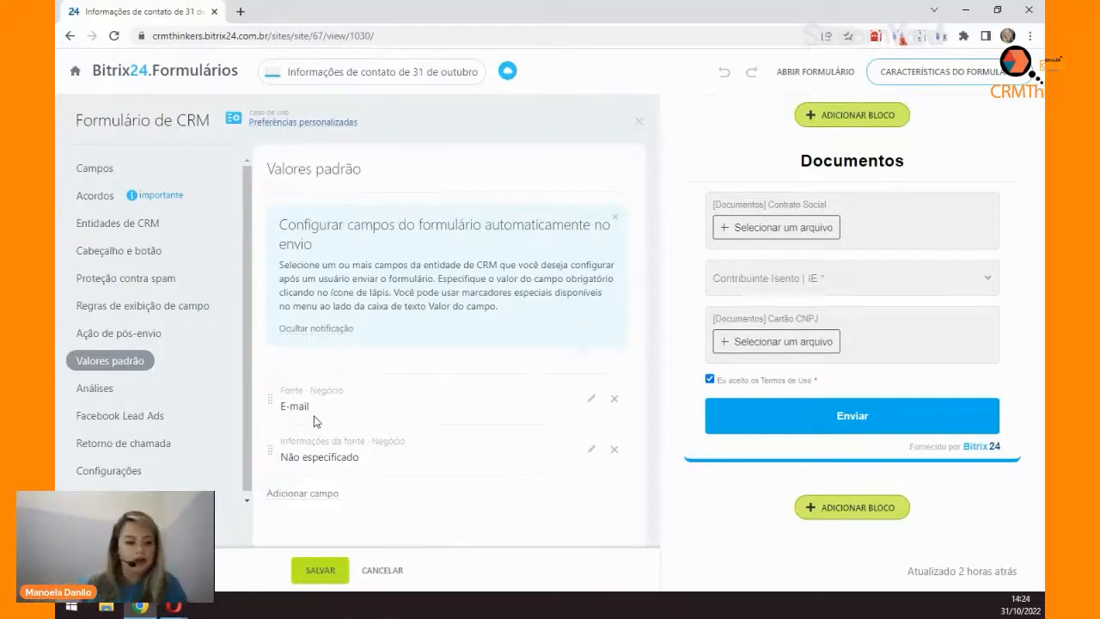
# Step: Set the default value of the deal's Fonte field to Formulário do Site
pyautogui.click(591, 399)
pyautogui.scroll(-1, 411, 464)
pyautogui.click(471, 412)
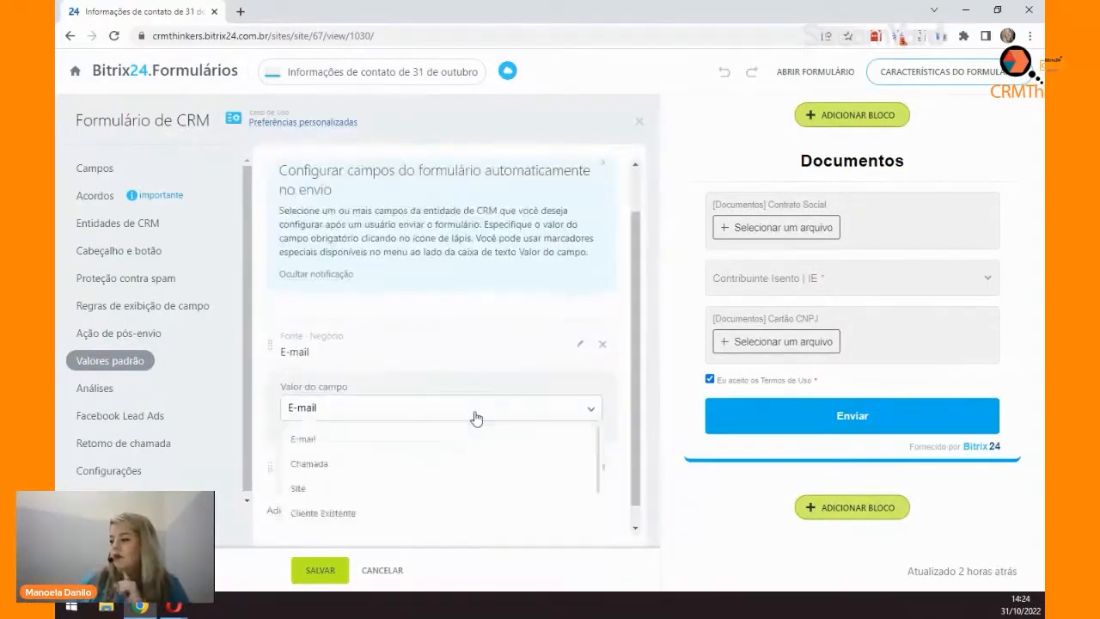
pyautogui.scroll(-2, 464, 481)
pyautogui.click(359, 494)
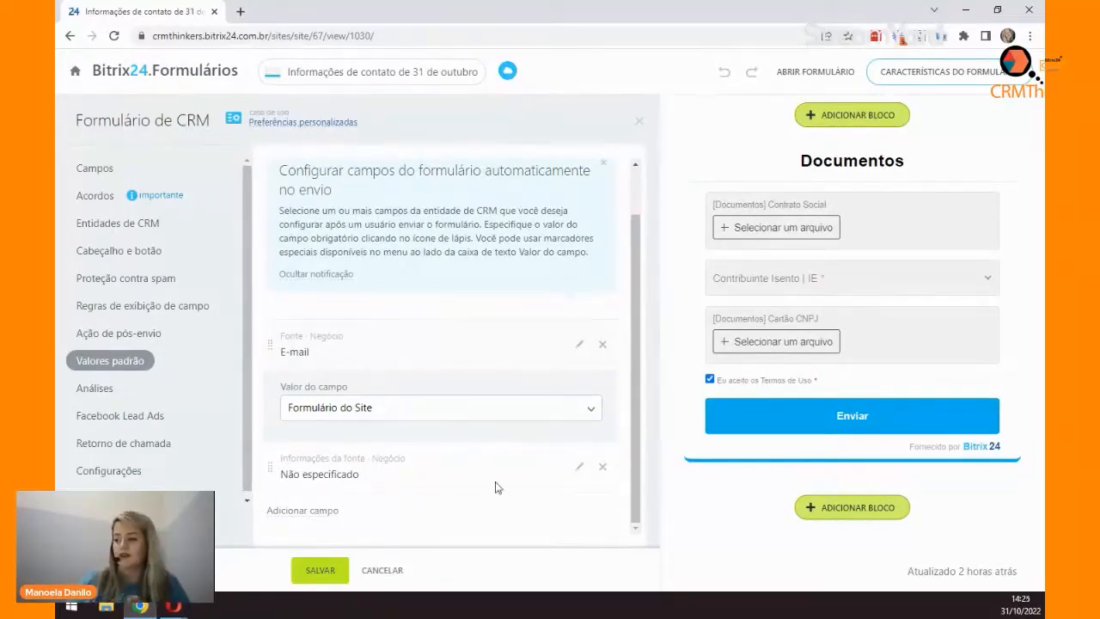
# Step: Insert the Form ID variable %crm_form_id% as the default value of the deal's Informações da fonte field
pyautogui.click(577, 466)
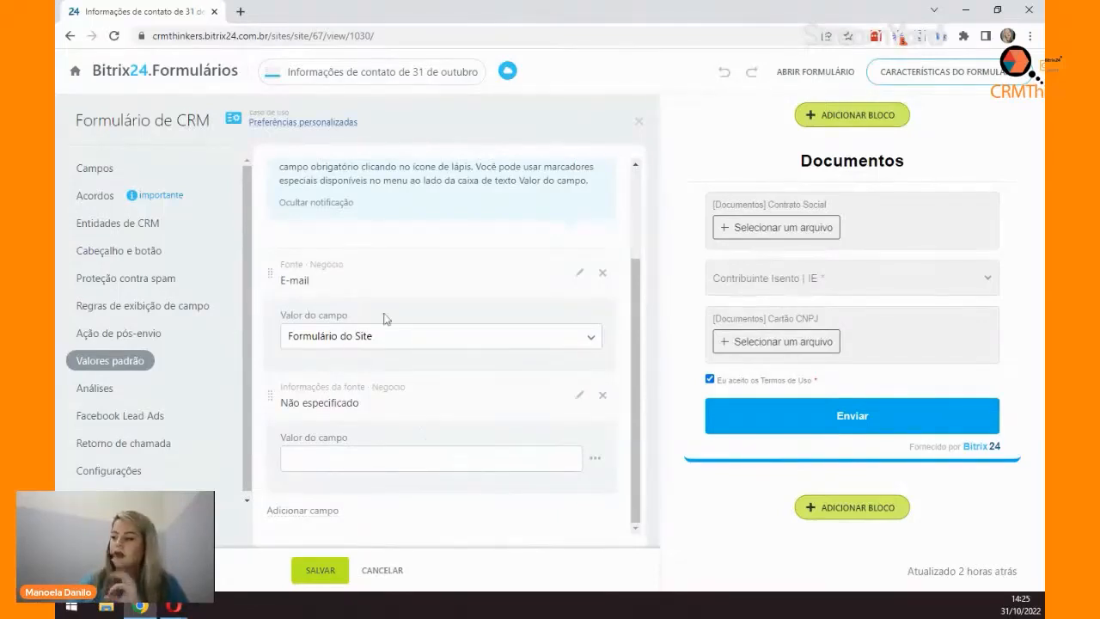
pyautogui.click(595, 458)
pyautogui.scroll(-1, 600, 467)
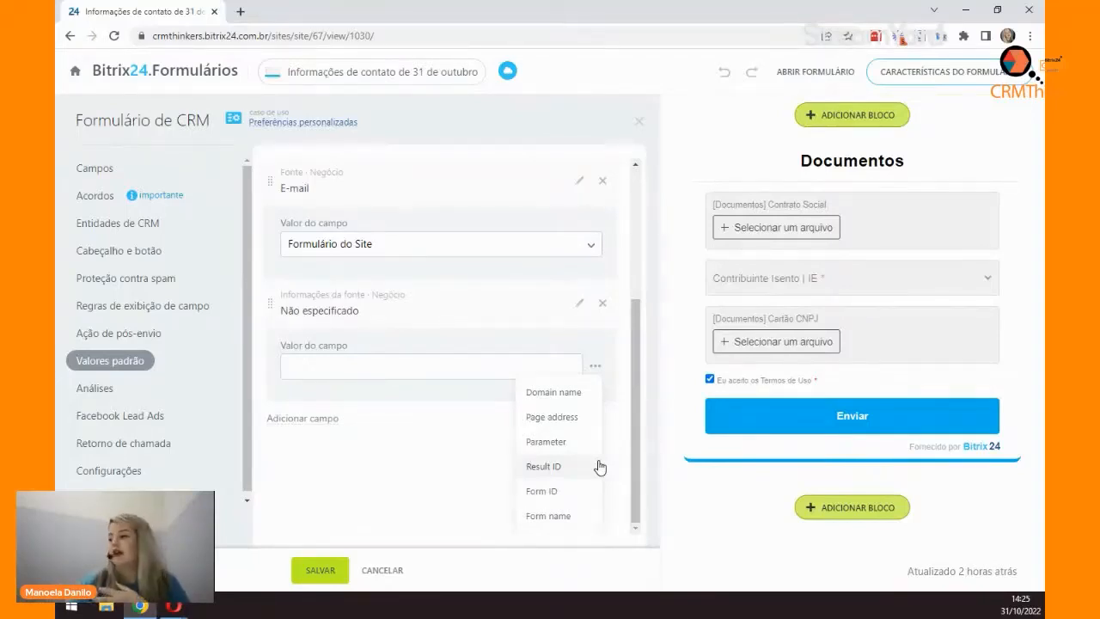
pyautogui.click(560, 490)
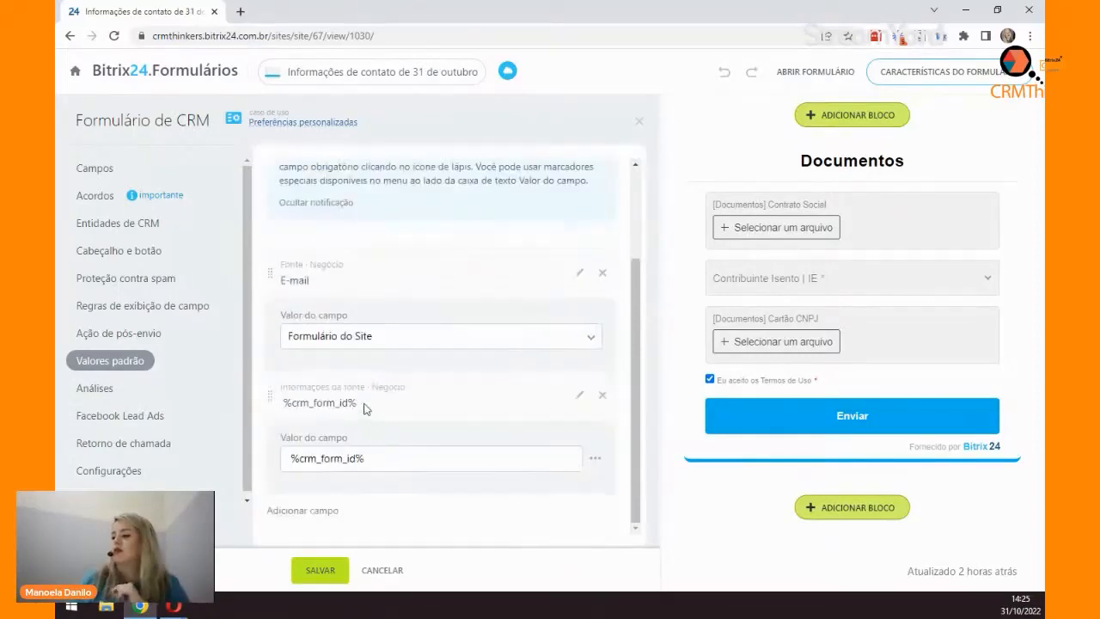
# Step: Append "|" and the Form name variable %crm_form_name% to the Informações da fonte default value, and save the form settings
pyautogui.click(386, 458)
pyautogui.click(595, 458)
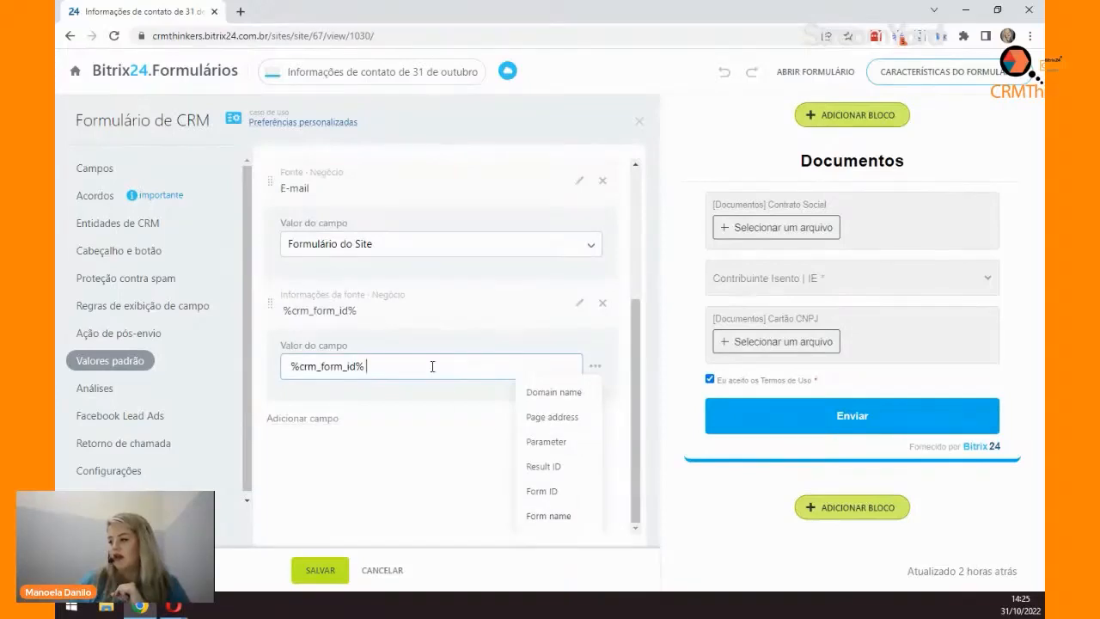
pyautogui.click(432, 366)
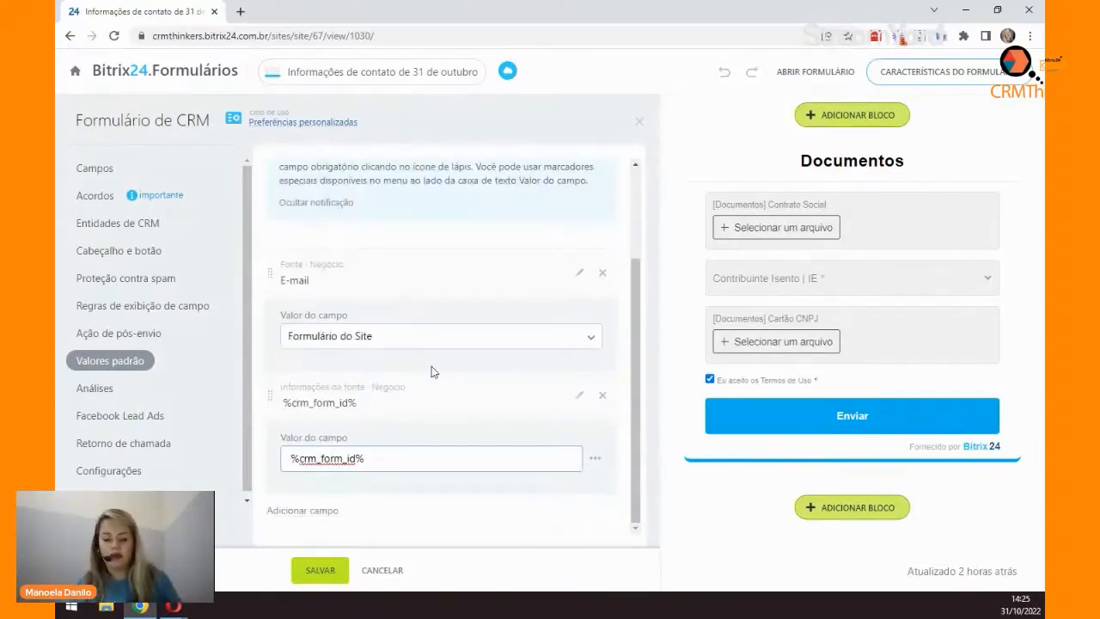
pyautogui.write('|')
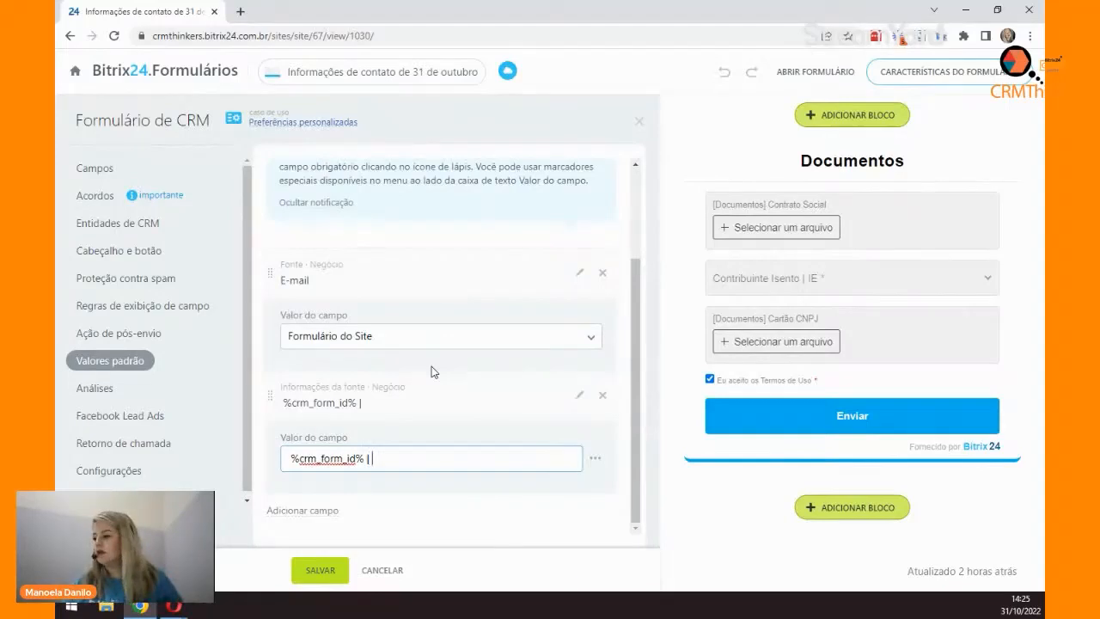
pyautogui.click(595, 458)
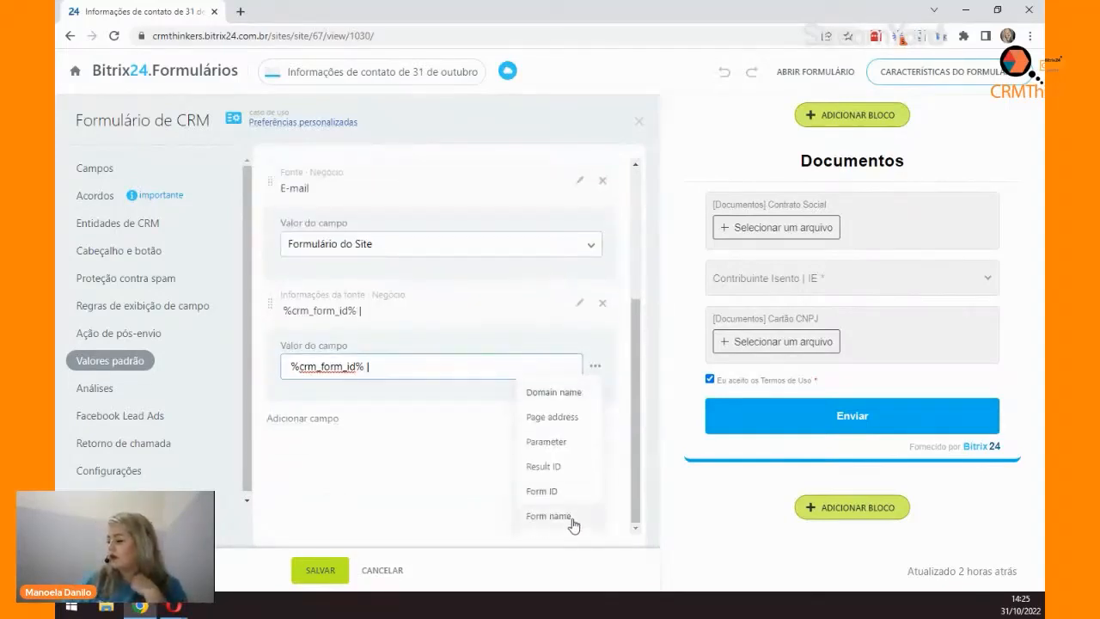
pyautogui.click(570, 517)
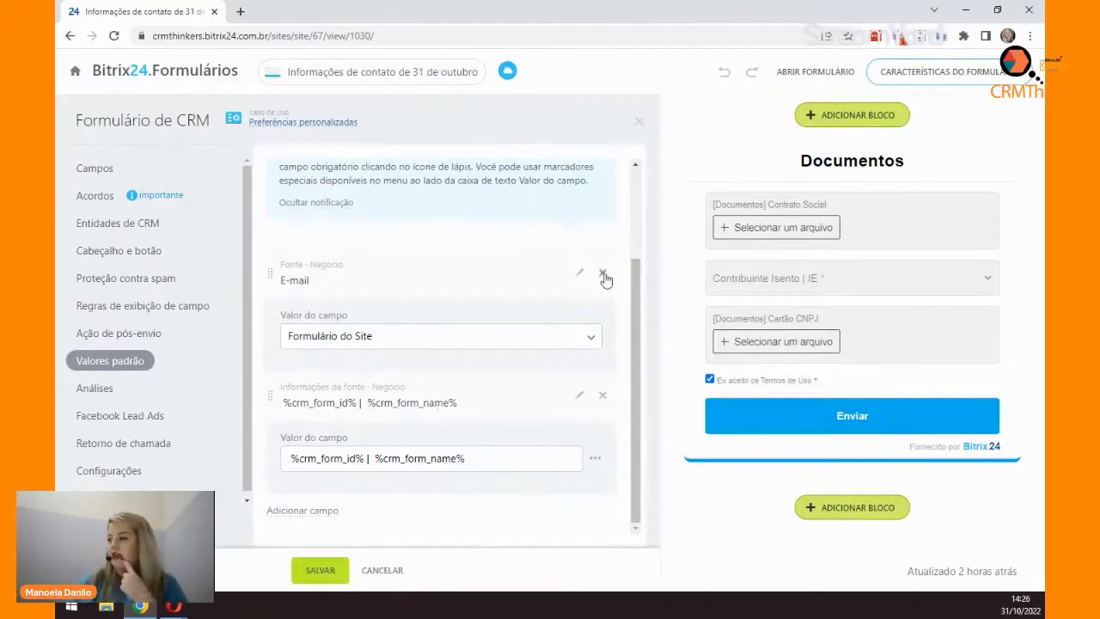
pyautogui.click(319, 570)
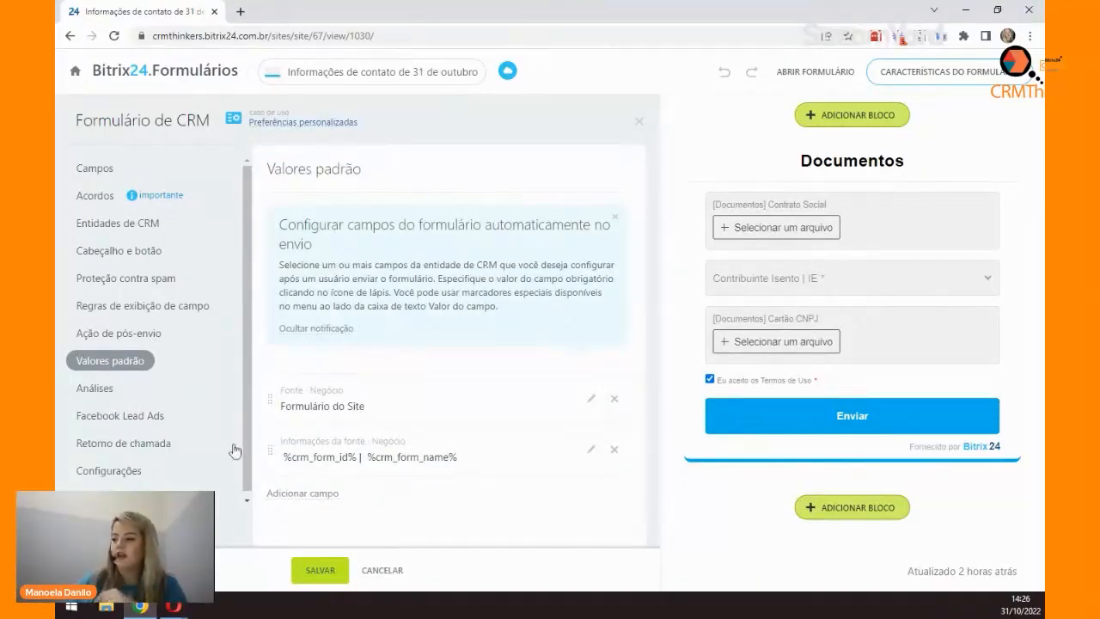
# Step: Look through the form's Análises settings and the Facebook Lead Ads connection page
pyautogui.click(117, 395)
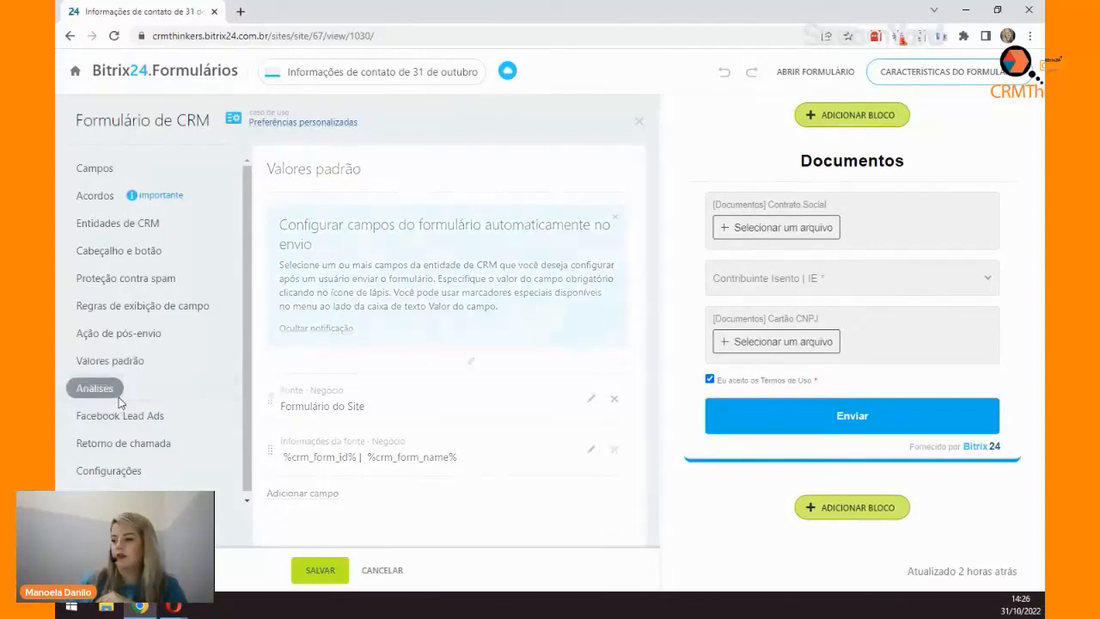
pyautogui.click(172, 420)
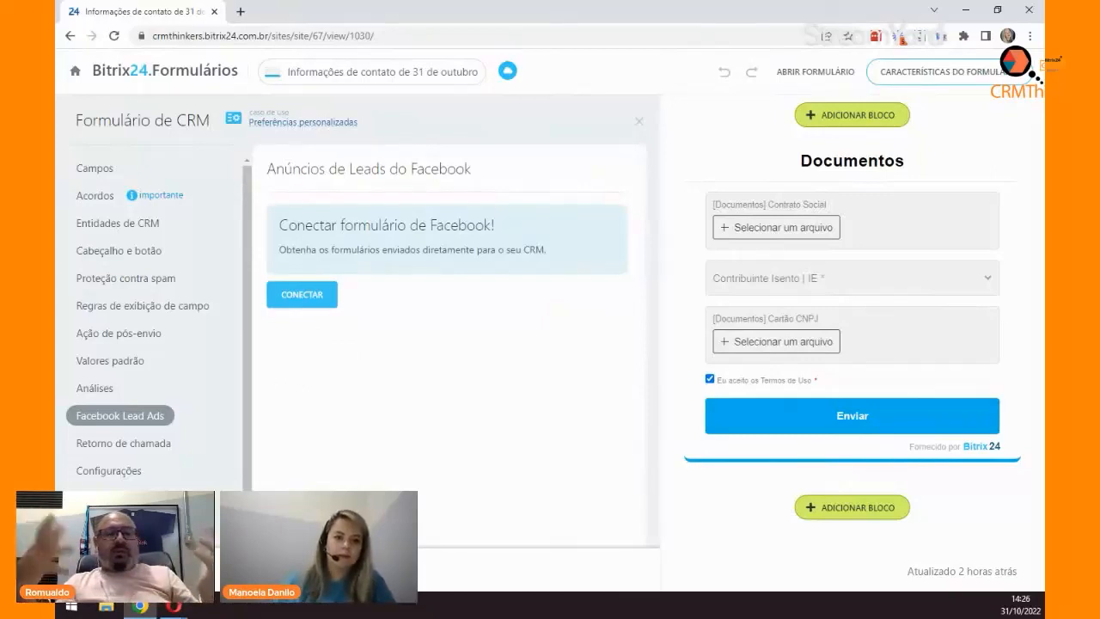
pyautogui.hotkey('alt', 'Tab')
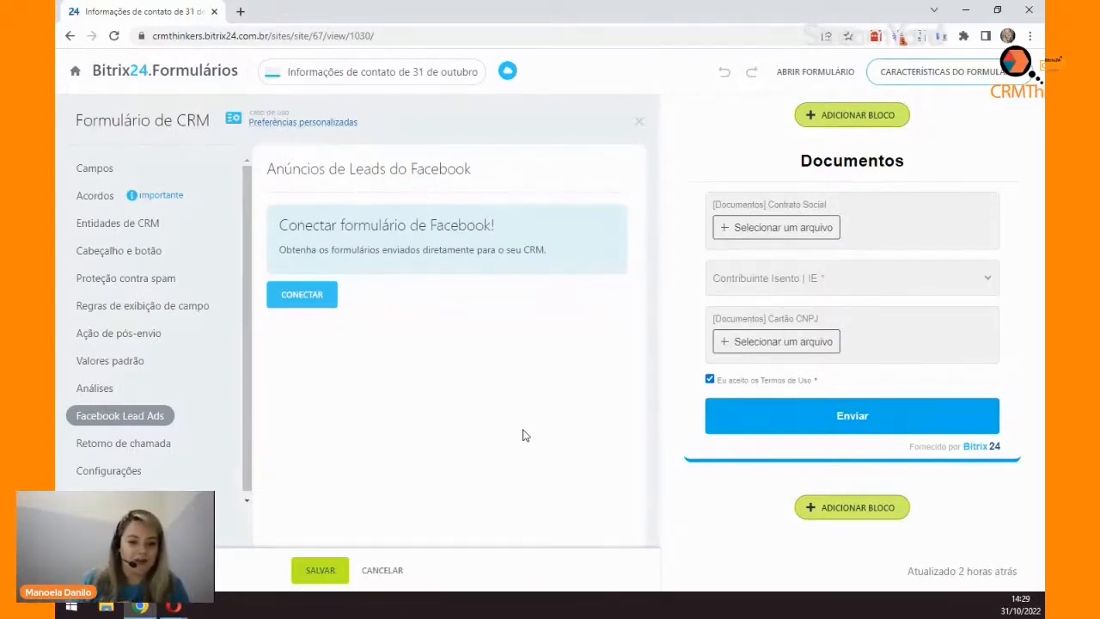
pyautogui.scroll(-1, 211, 442)
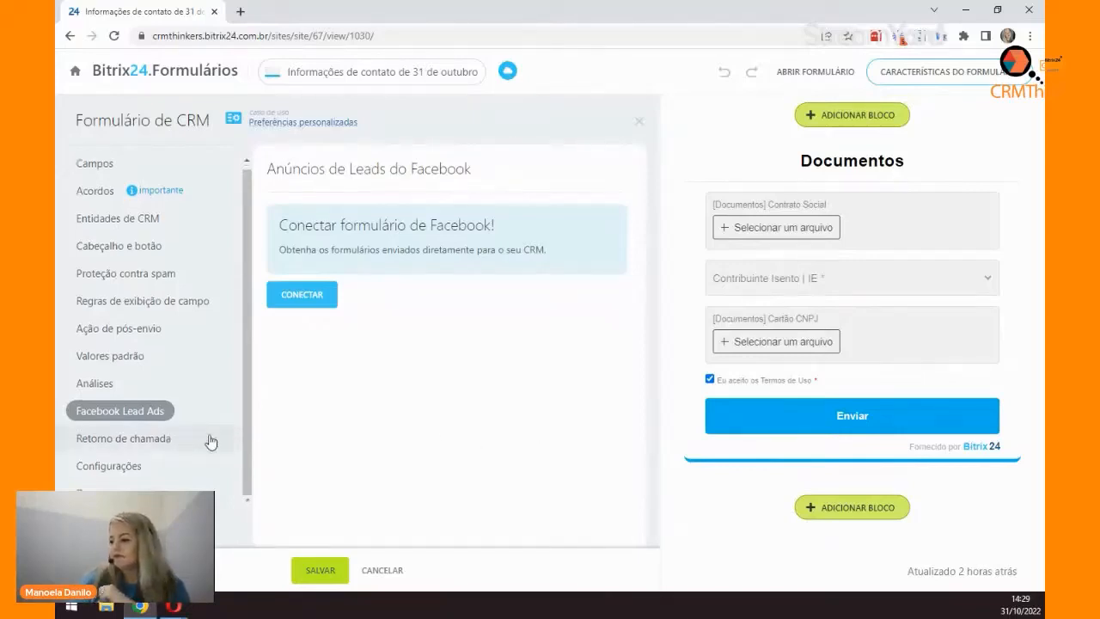
# Step: Turn off the option that skips responsible users who are not clocked in or are on a scheduled break, in the form's general settings
pyautogui.click(145, 467)
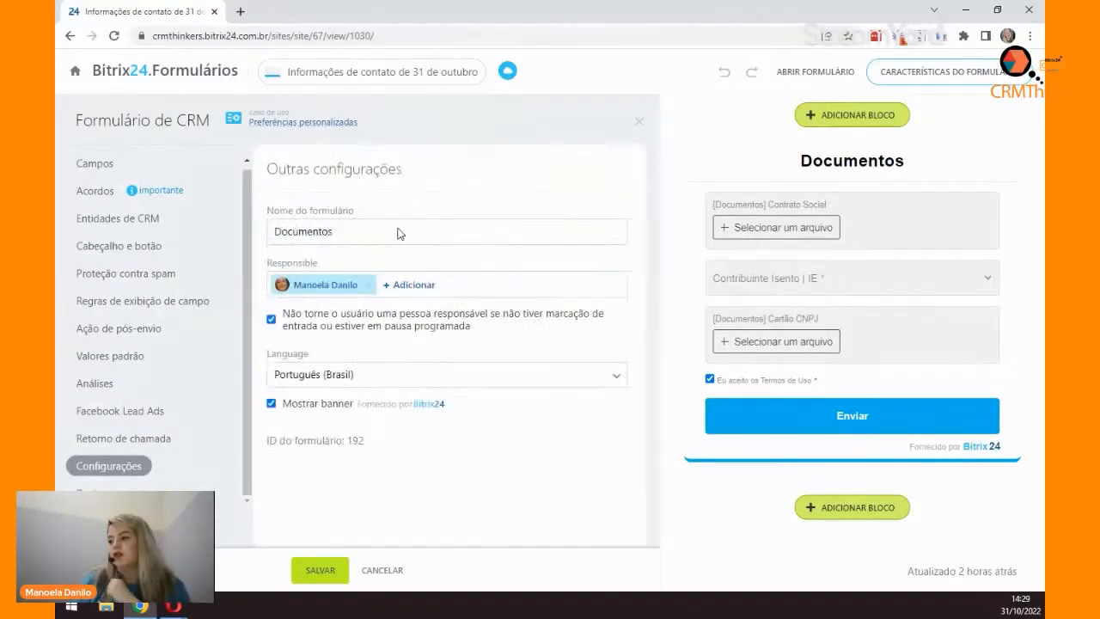
pyautogui.click(441, 232)
pyautogui.doubleClick(441, 232)
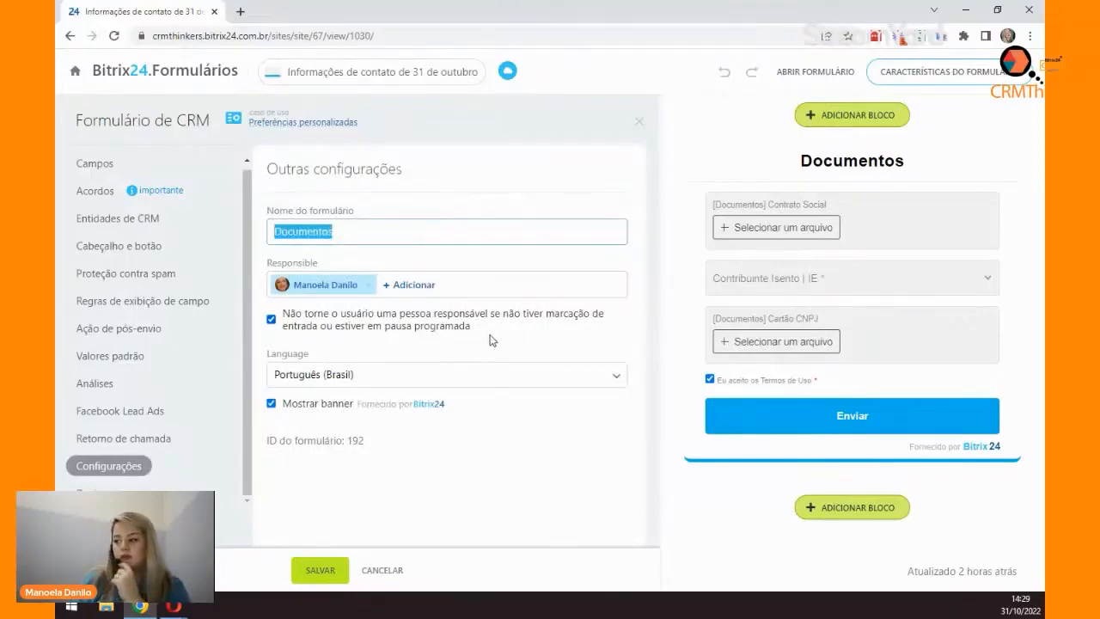
pyautogui.click(352, 327)
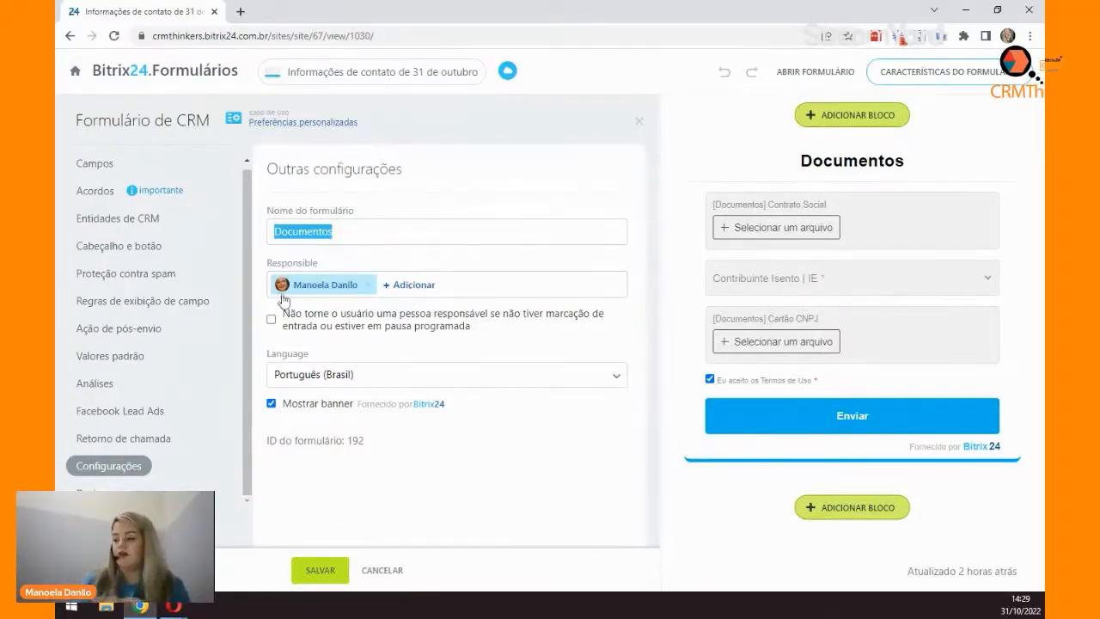
# Step: Look through the users available as responsible for the form and try to turn off the Bitrix24 banner
pyautogui.click(434, 288)
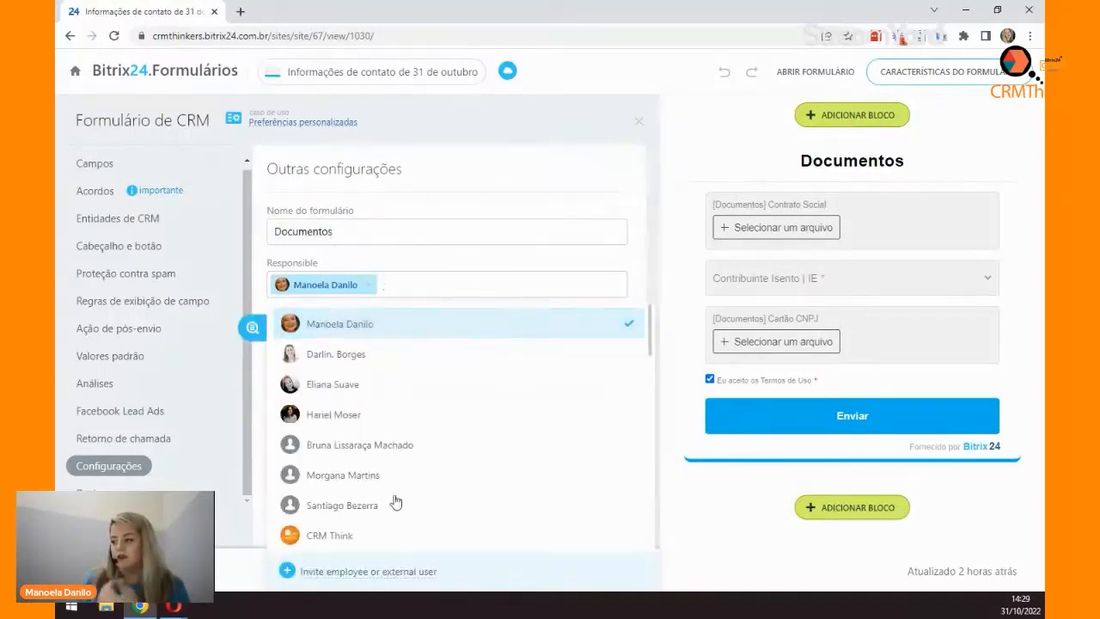
pyautogui.click(468, 261)
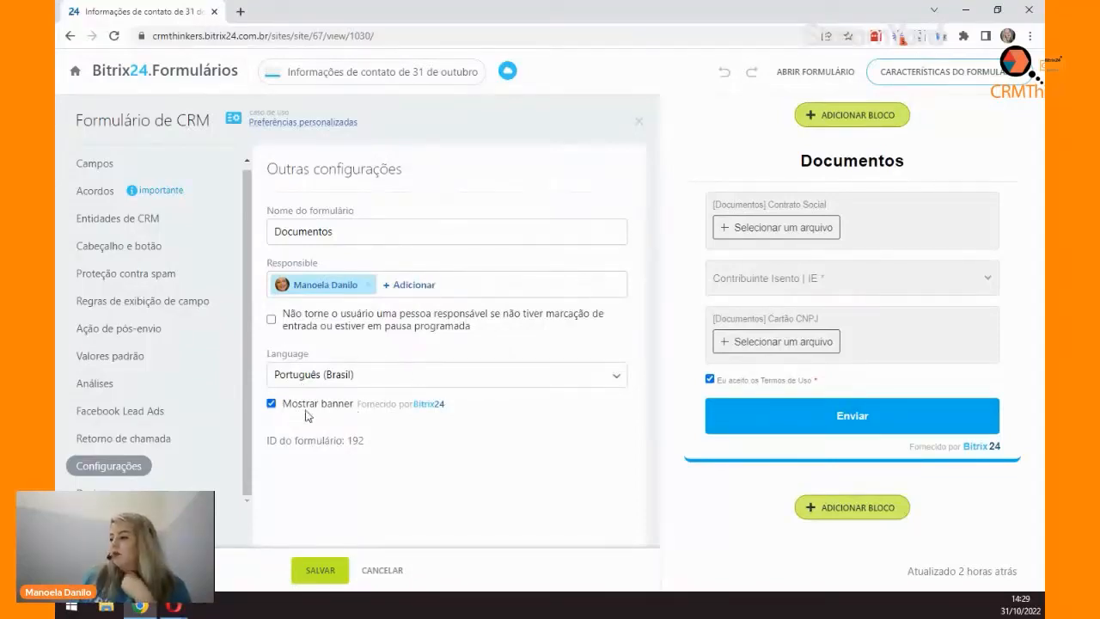
pyautogui.click(338, 409)
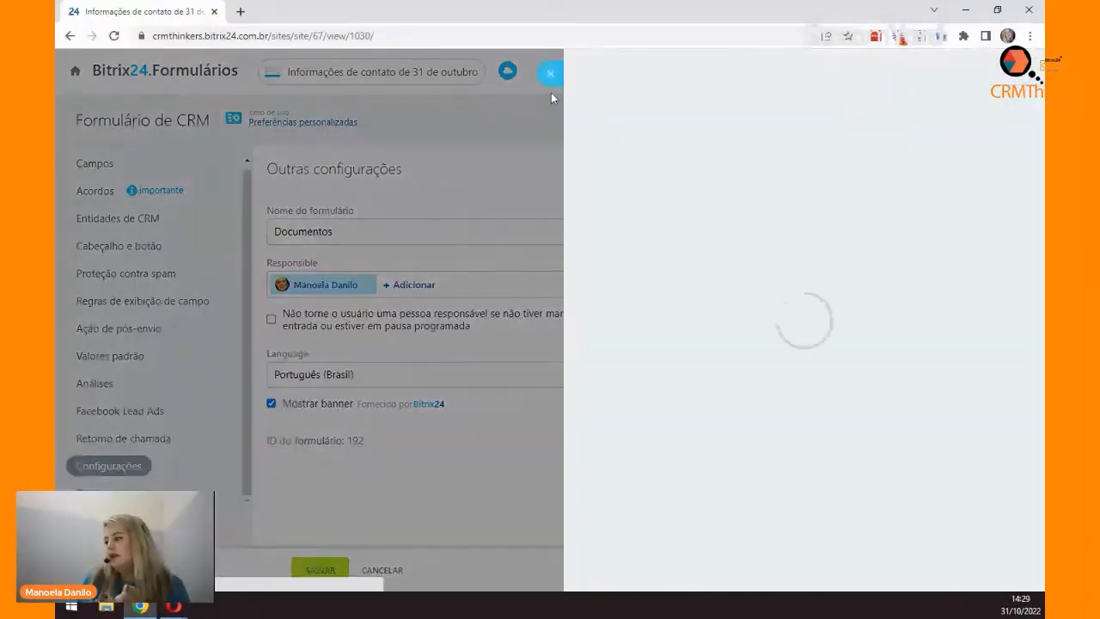
pyautogui.click(551, 85)
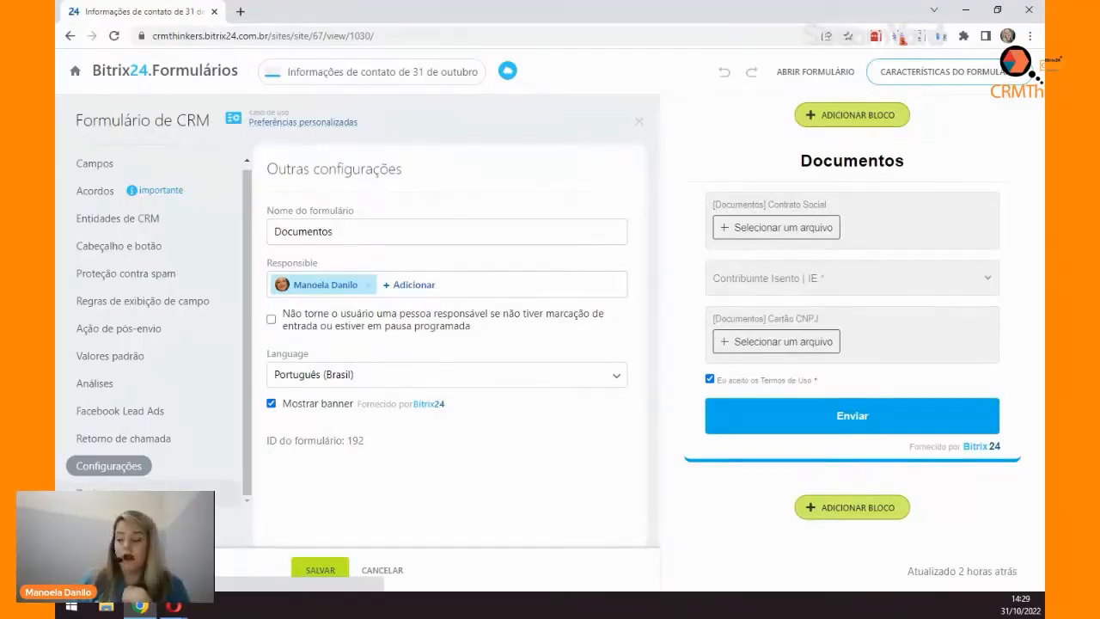
# Step: Examine the form's design options, including the available themes, styles, and the background and text colour settings
pyautogui.click(92, 494)
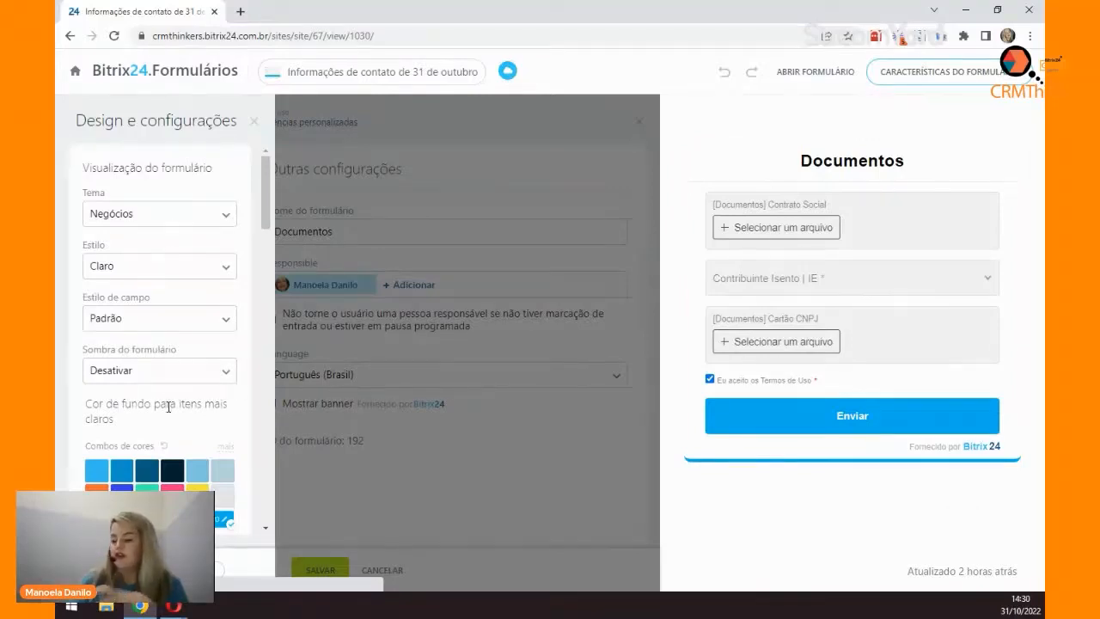
pyautogui.scroll(-3, 168, 398)
pyautogui.scroll(-5, 169, 398)
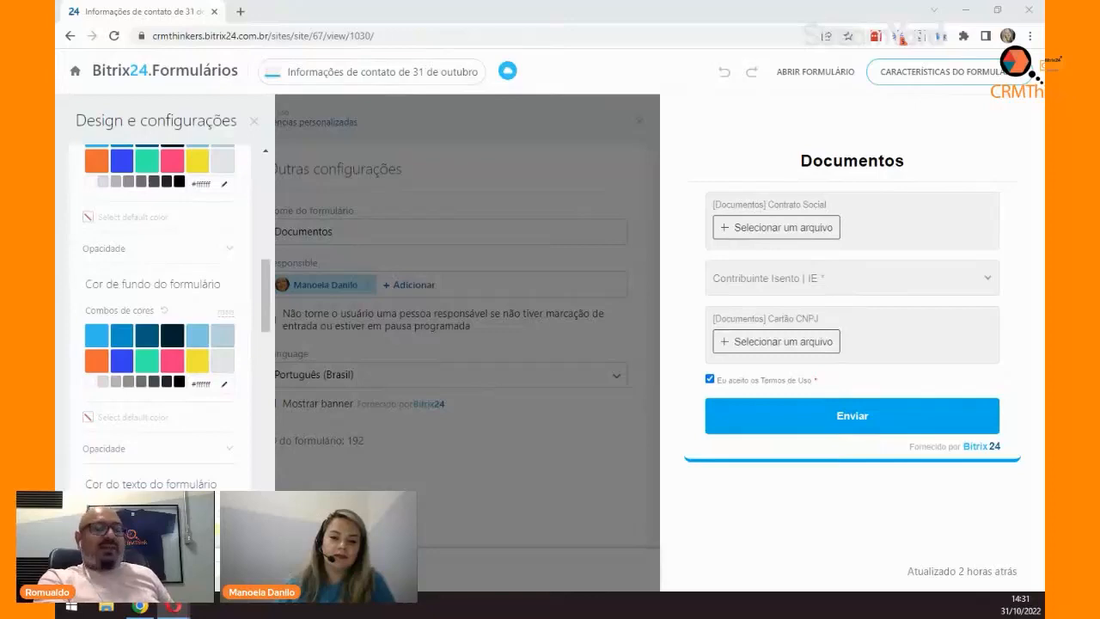
pyautogui.scroll(3, 198, 338)
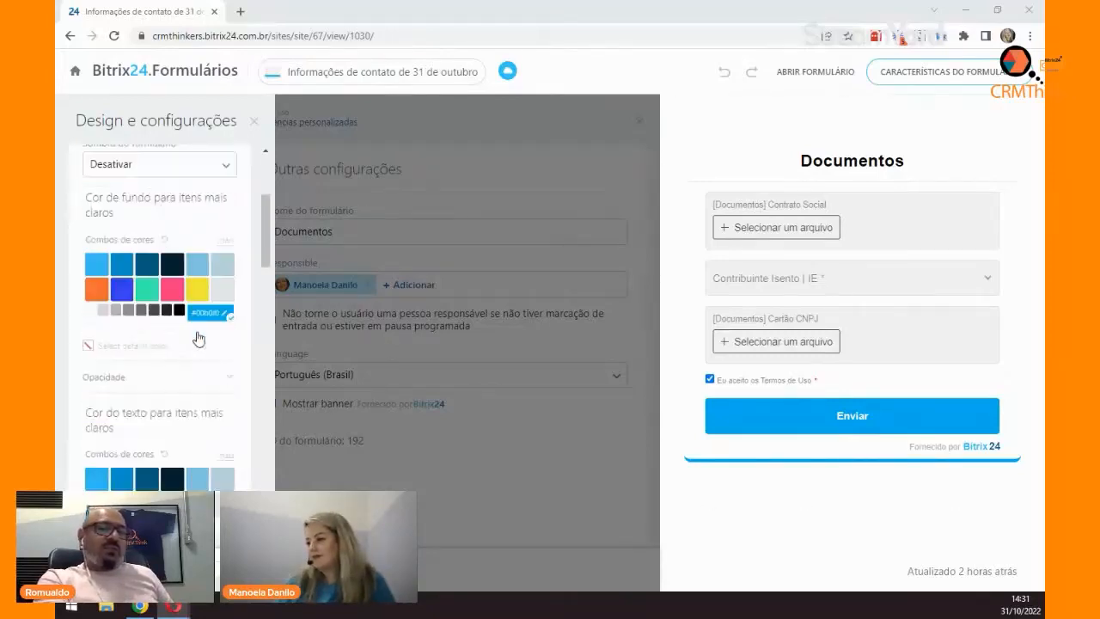
pyautogui.scroll(3, 197, 337)
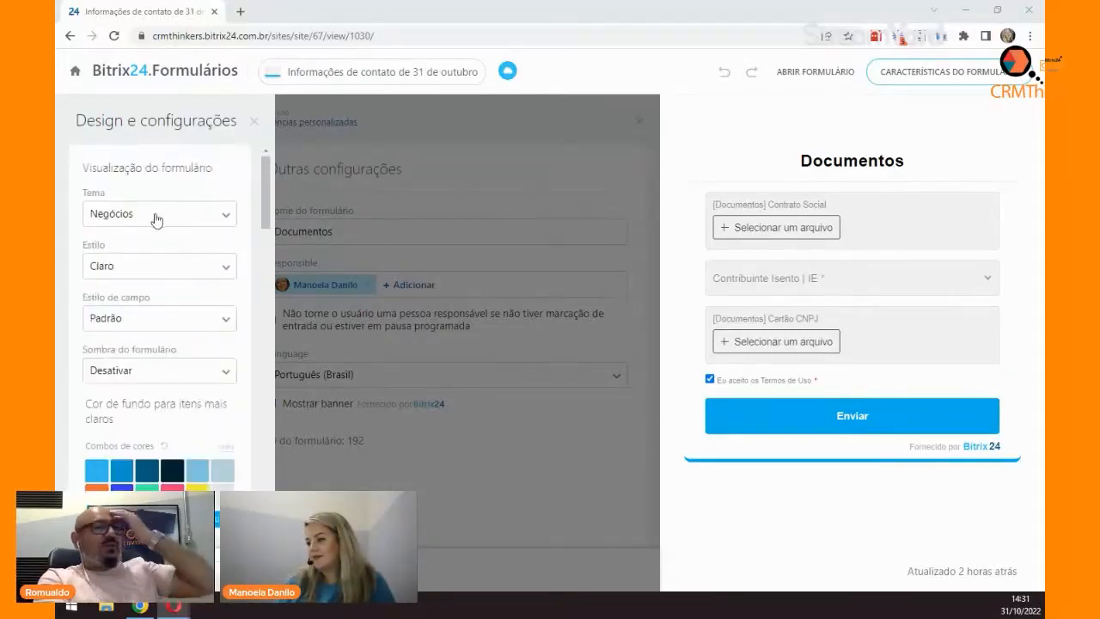
pyautogui.click(155, 216)
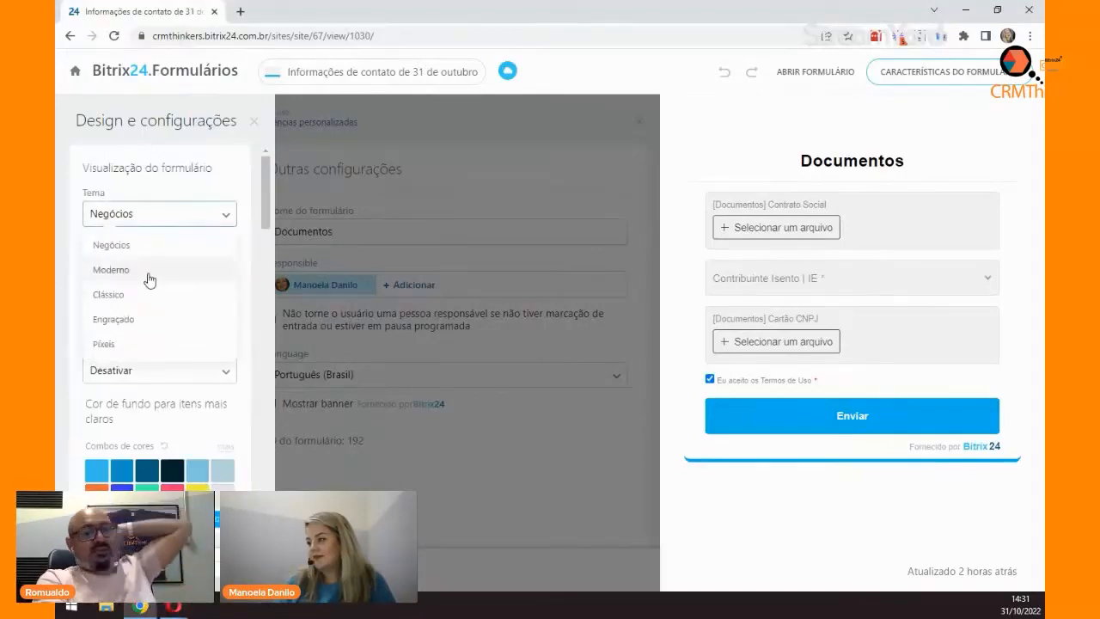
pyautogui.click(218, 451)
pyautogui.scroll(-3, 206, 343)
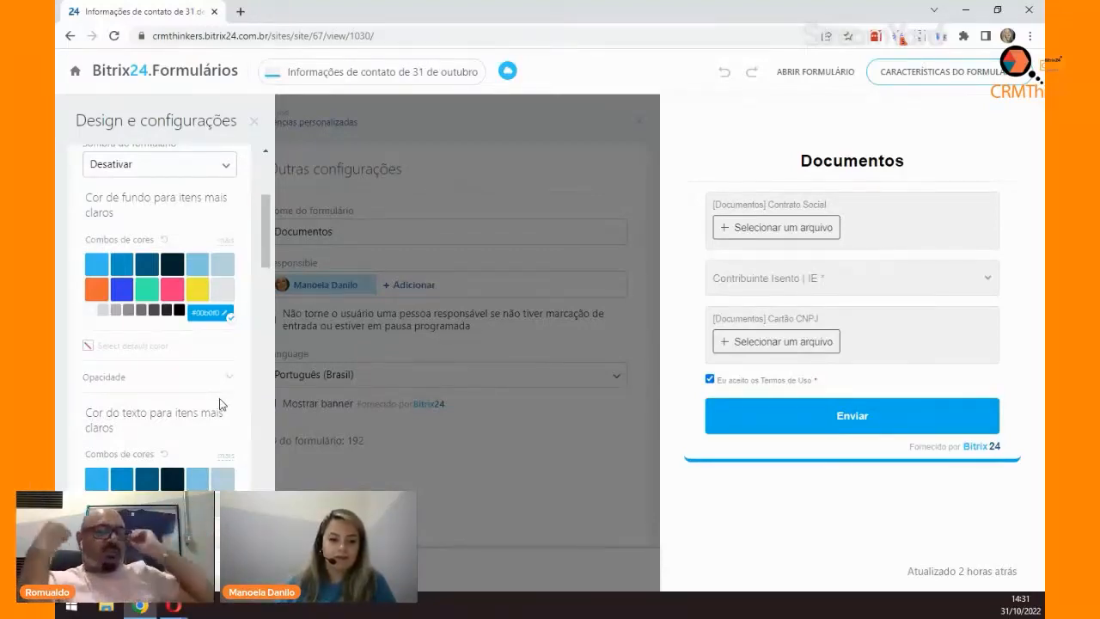
pyautogui.scroll(-3, 219, 404)
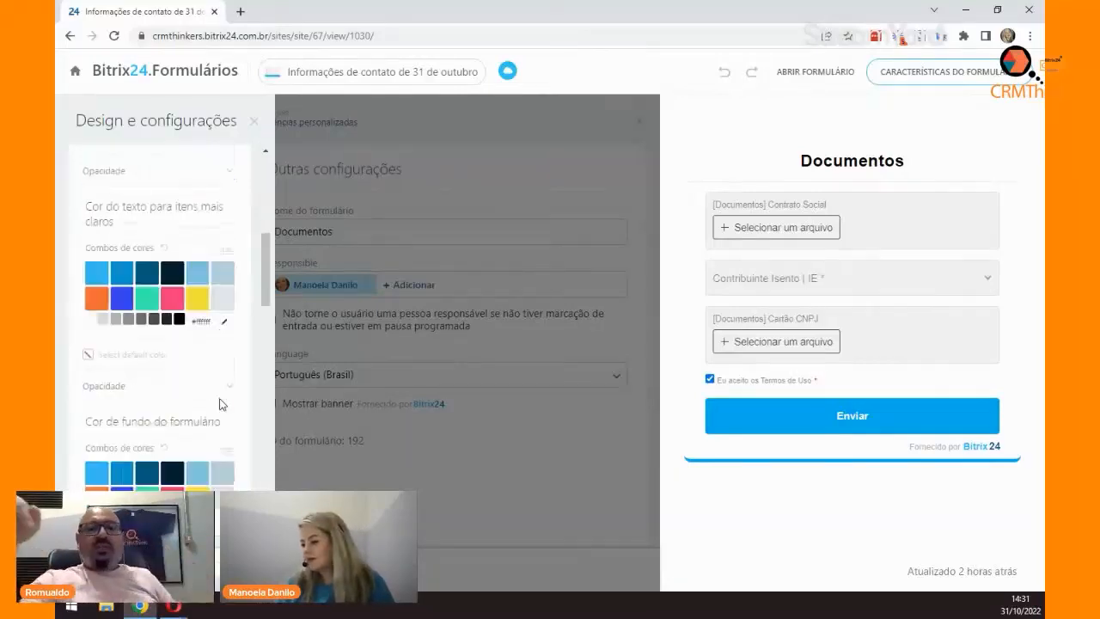
pyautogui.scroll(-3, 219, 398)
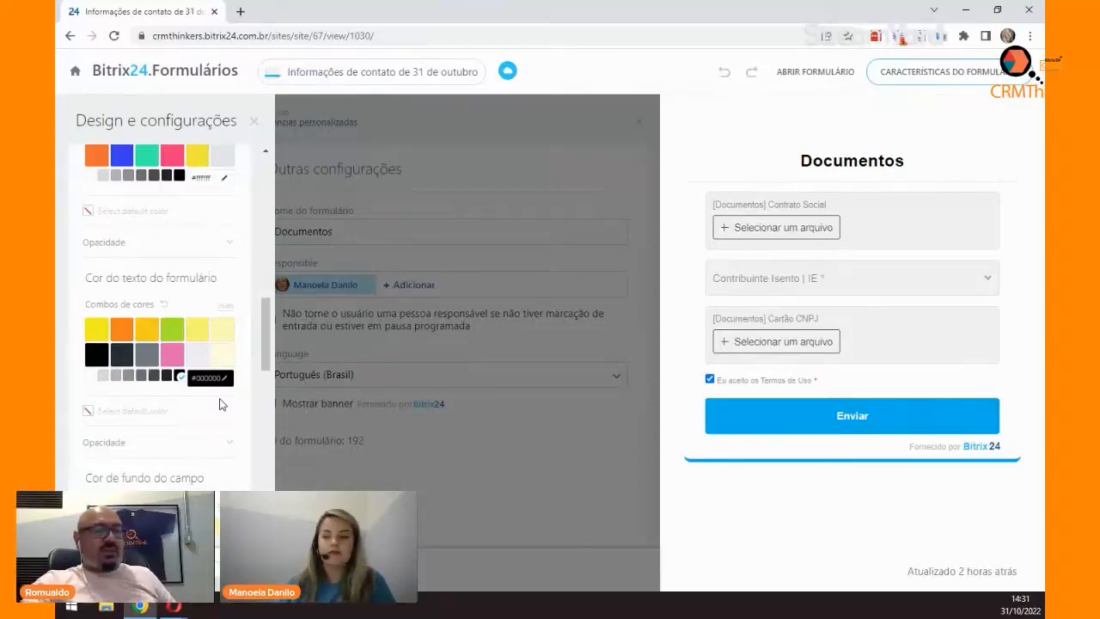
pyautogui.scroll(-2, 220, 404)
pyautogui.scroll(6, 219, 404)
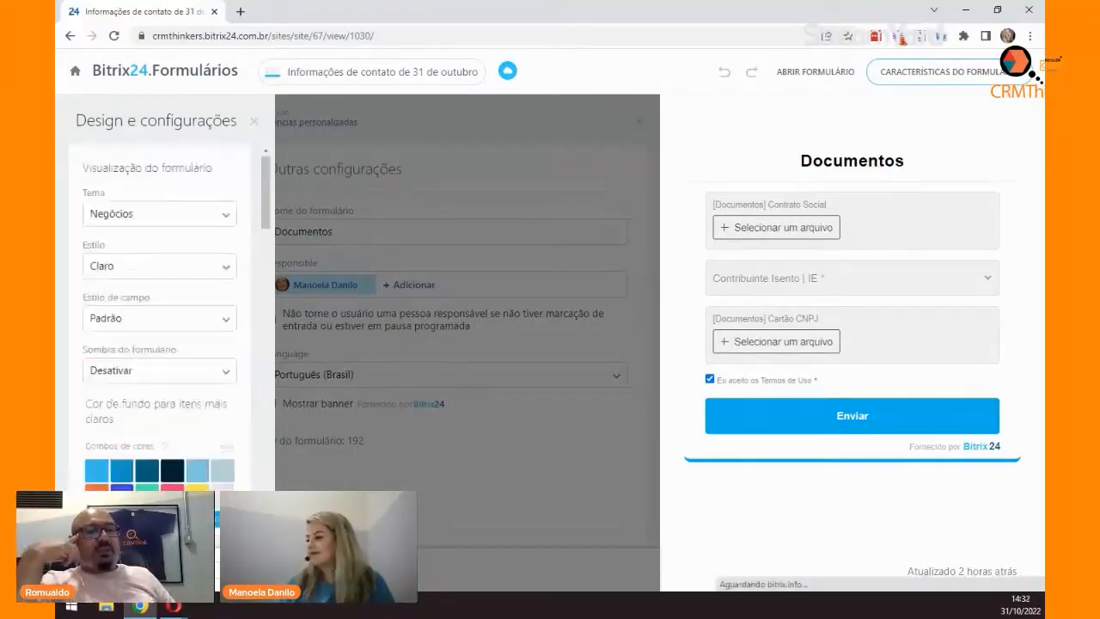
pyautogui.click(452, 383)
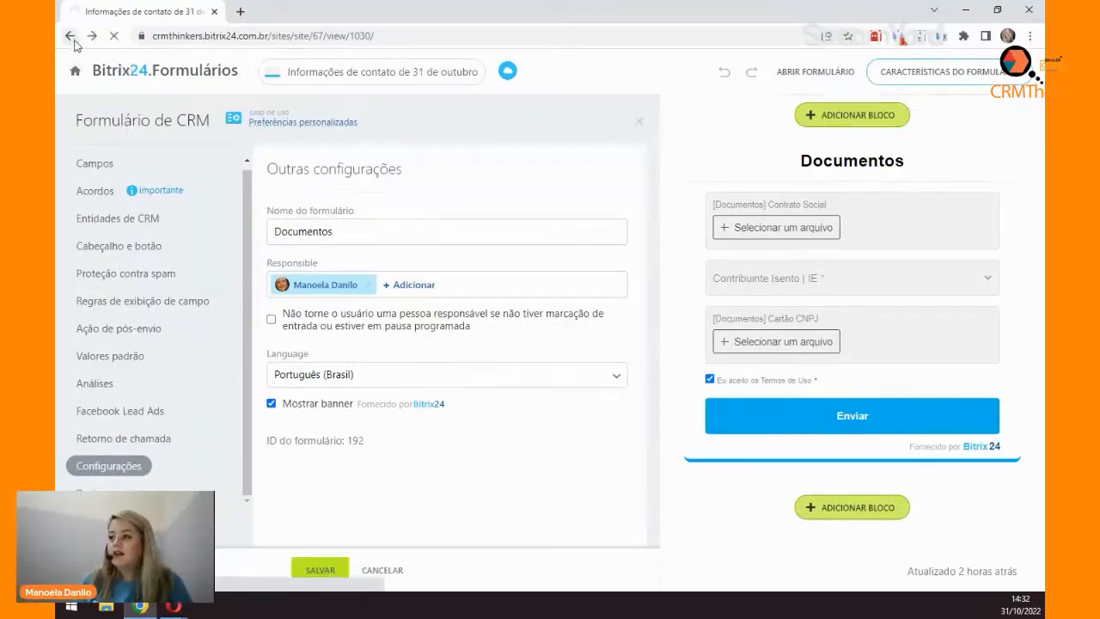
# Step: Return to the CRM forms list and open the deals Kanban board in a new browser tab
pyautogui.click(71, 36)
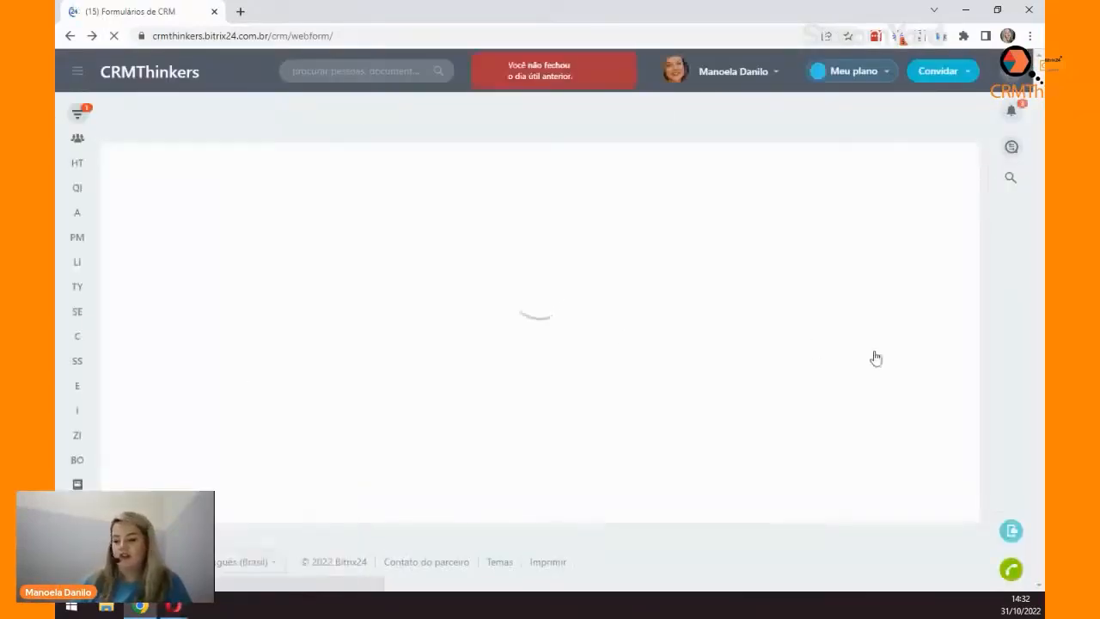
pyautogui.scroll(-2, 466, 370)
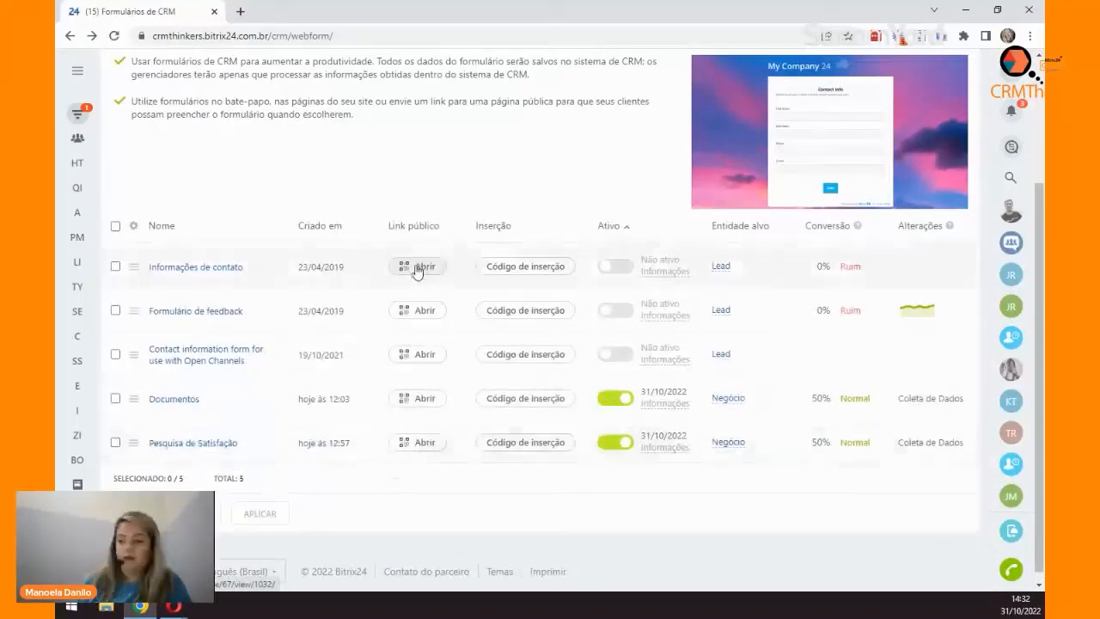
pyautogui.scroll(2, 418, 270)
pyautogui.rightClick(135, 117)
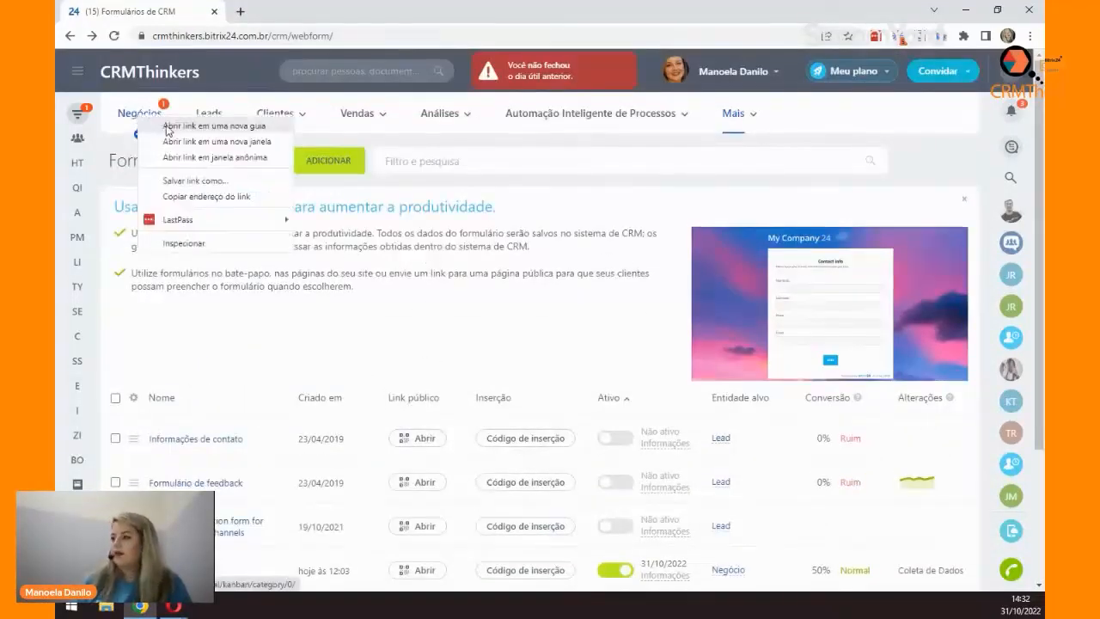
pyautogui.click(189, 121)
pyautogui.click(288, 19)
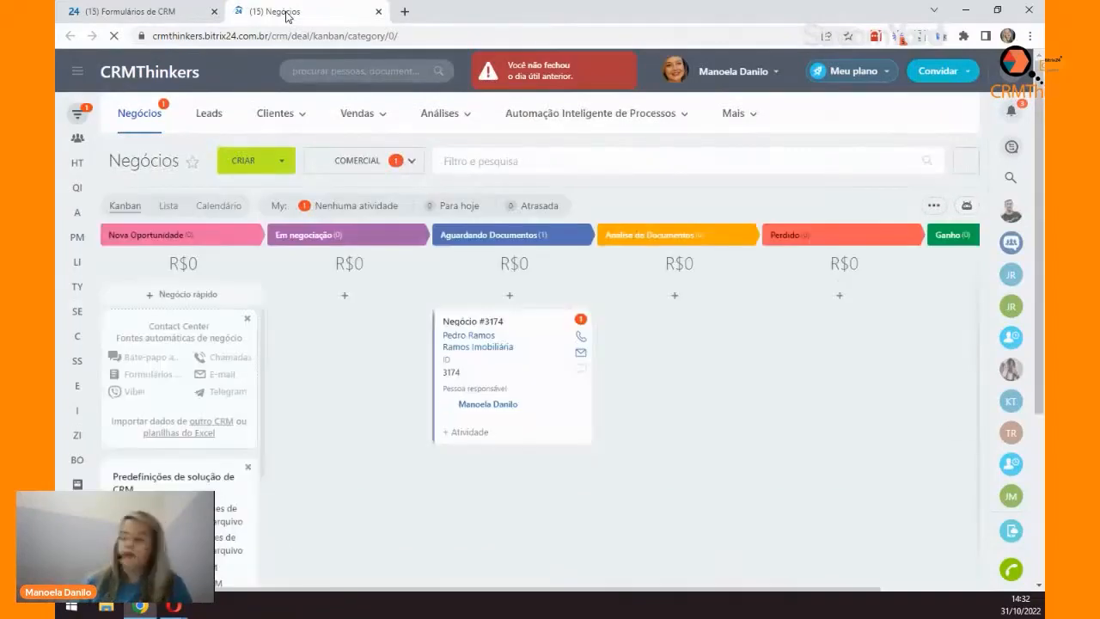
# Step: Move the deal in Aguardando Documentos to Análise de Documentos and on to the Ganho stage
pyautogui.moveTo(531, 402); pyautogui.dragTo(843, 449)
pyautogui.moveTo(969, 410)
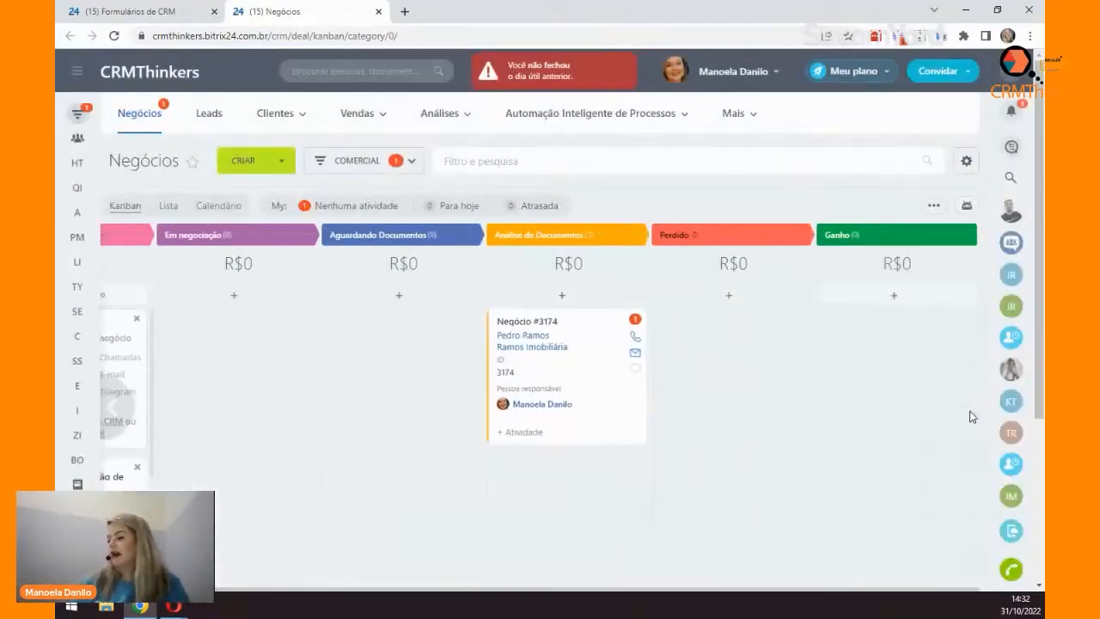
pyautogui.moveTo(541, 375); pyautogui.dragTo(868, 331)
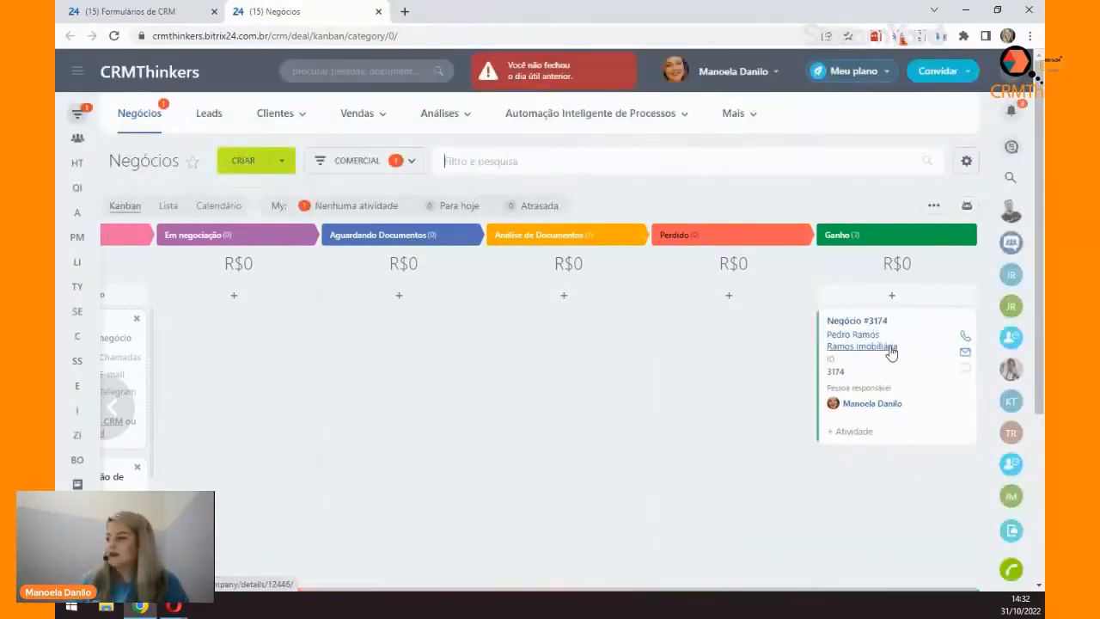
# Step: Open the won deal's sent Pesquisa de Satisfação e-mail and copy the survey link from its text
pyautogui.click(871, 324)
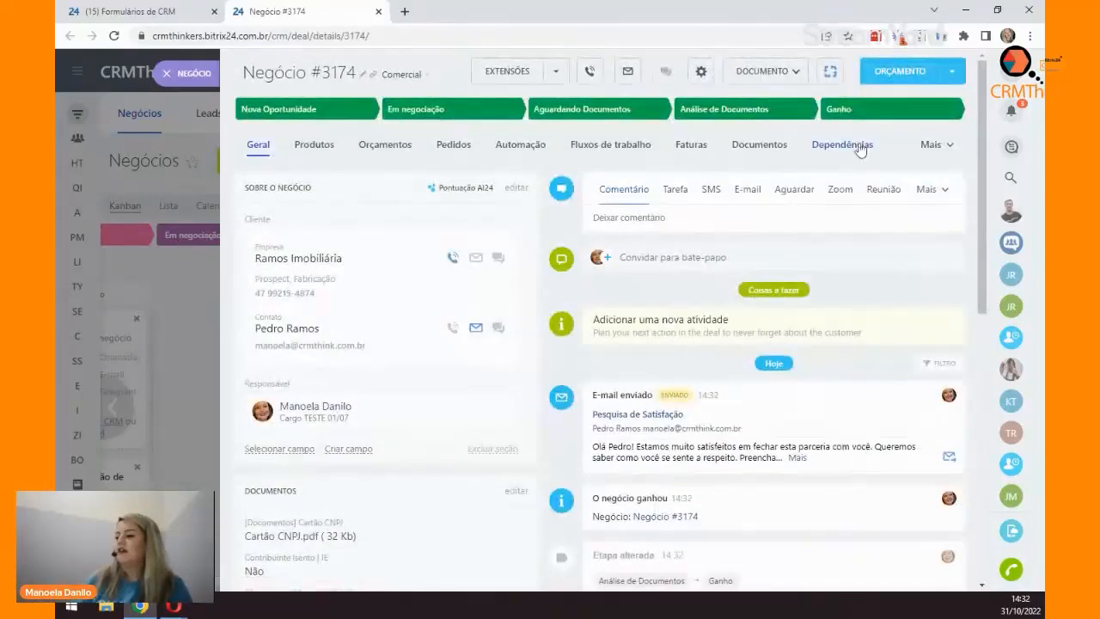
pyautogui.click(862, 471)
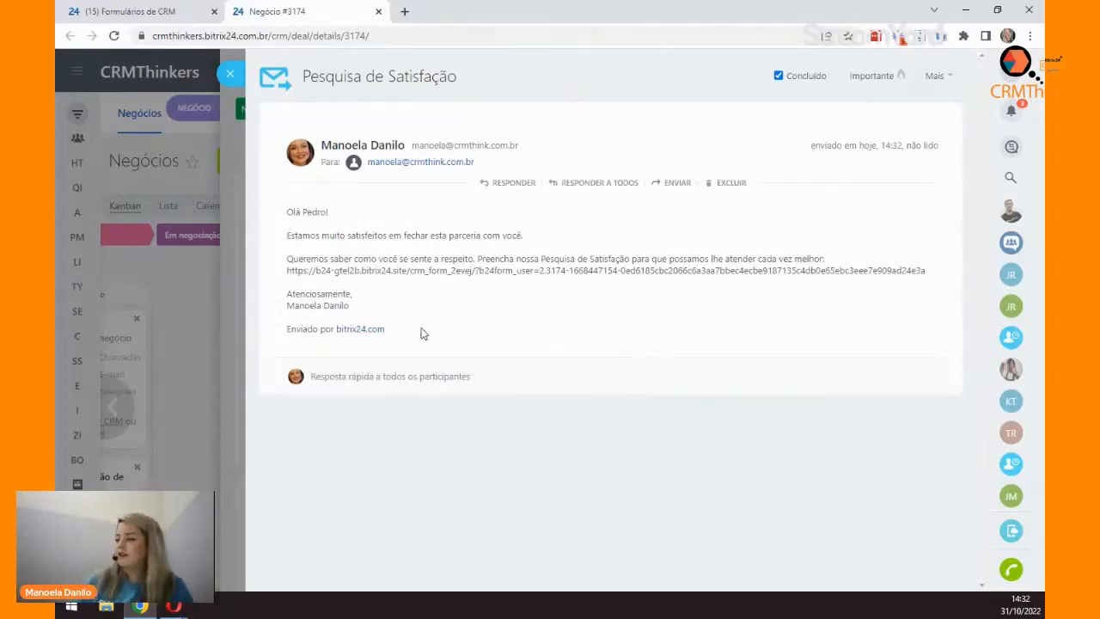
pyautogui.moveTo(924, 270); pyautogui.dragTo(289, 275)
pyautogui.hotkey('ctrl', 'c')
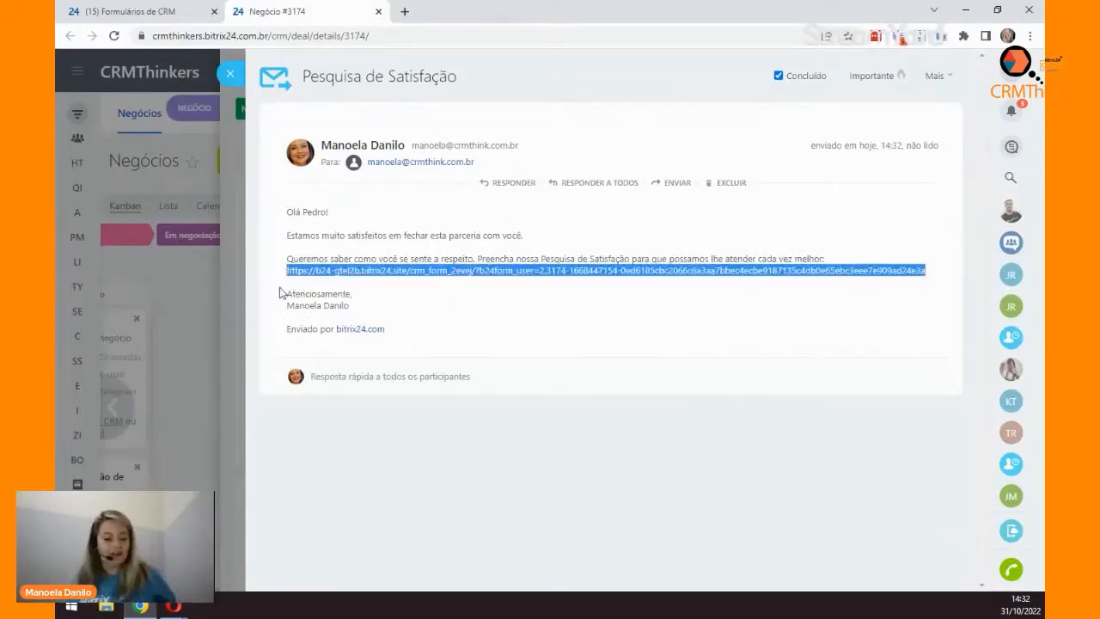
# Step: Load the copied satisfaction survey link in a new browser tab
pyautogui.click(405, 12)
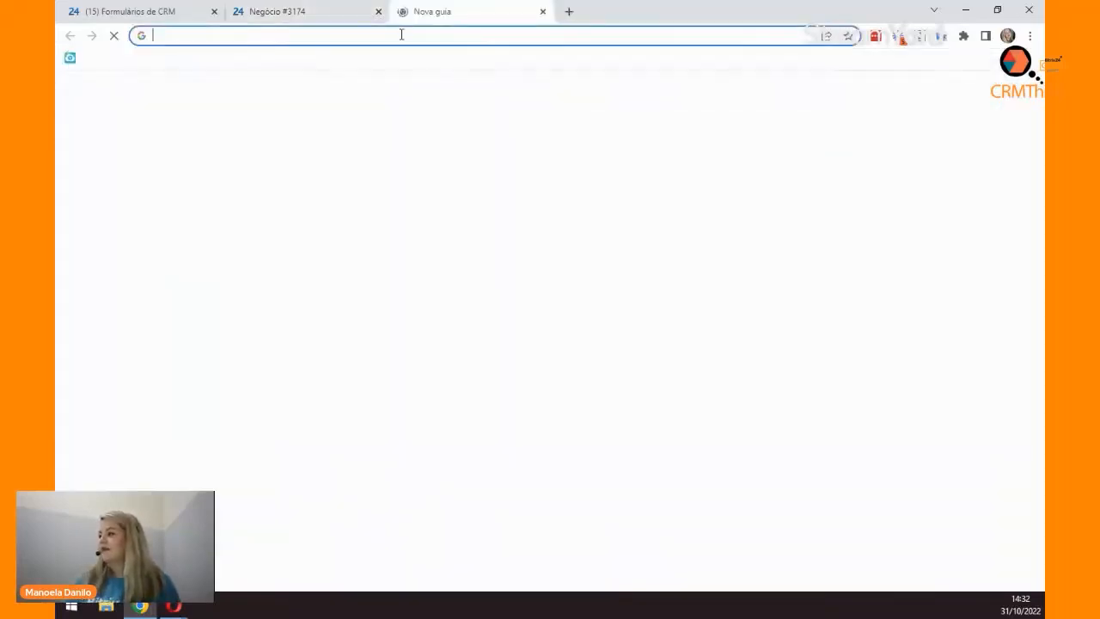
pyautogui.click(401, 34)
pyautogui.hotkey('ctrl', 'v')
pyautogui.press('Return')
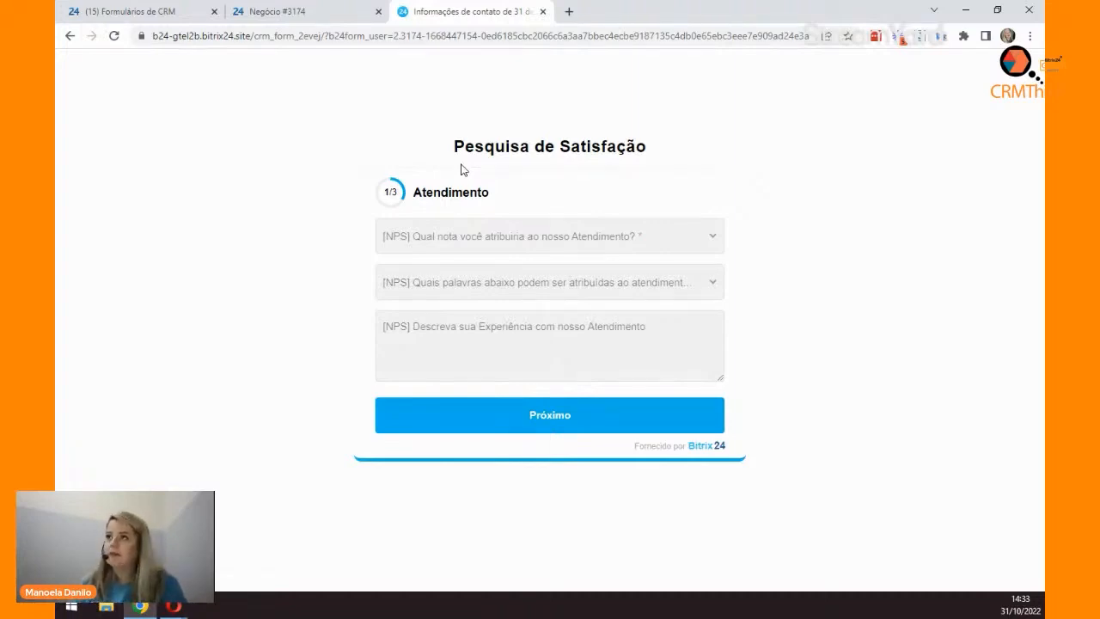
# Step: Open the Pesquisa de Satisfação form in the editor from the CRM forms list, and return to the public survey page
pyautogui.click(210, 7)
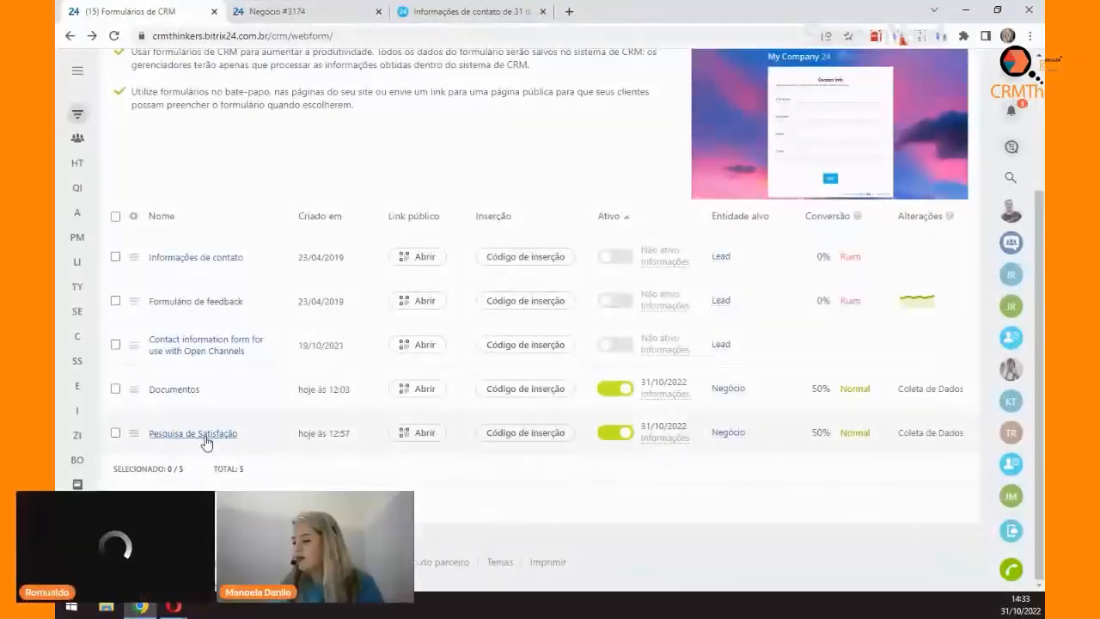
pyautogui.click(205, 442)
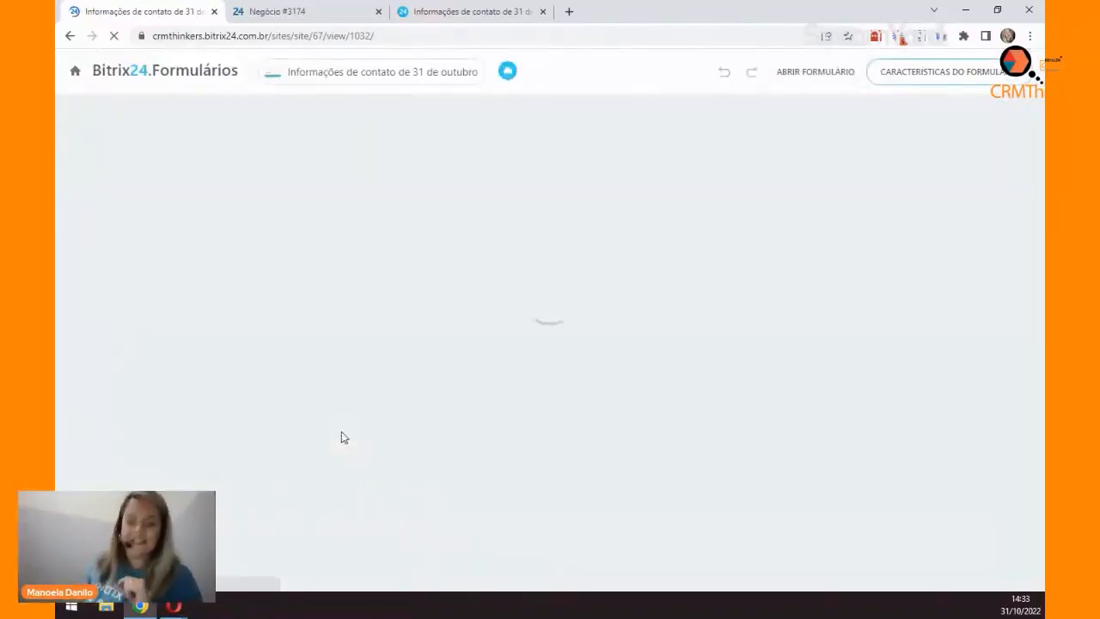
pyautogui.click(446, 10)
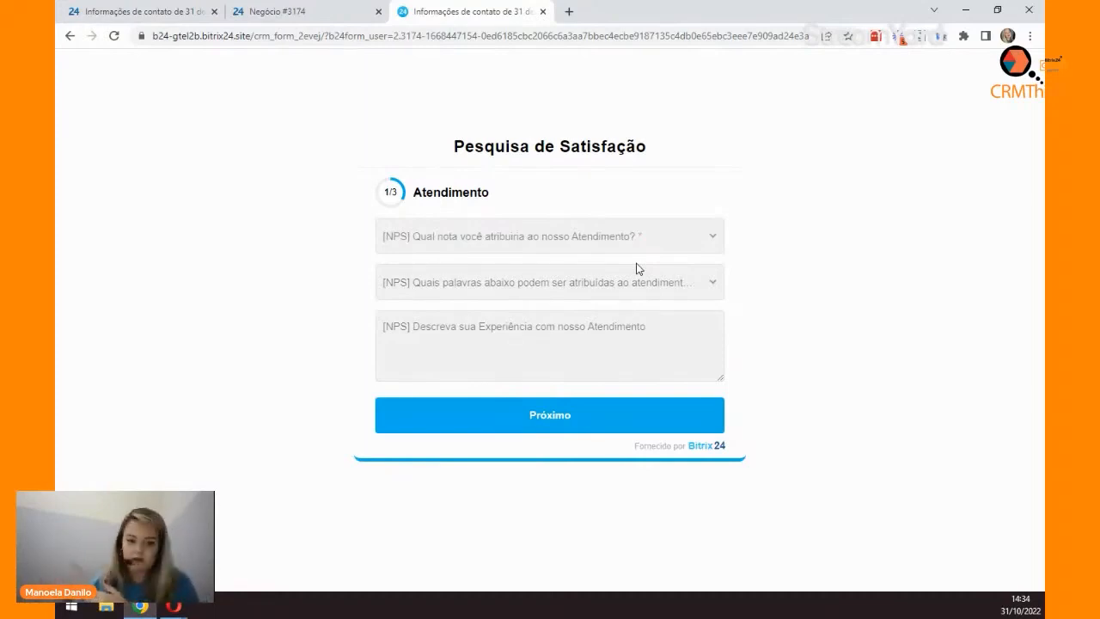
# Step: Rate the Atendimento 5 in the survey and assign it the words Eficaz and Pouco cordial
pyautogui.click(608, 245)
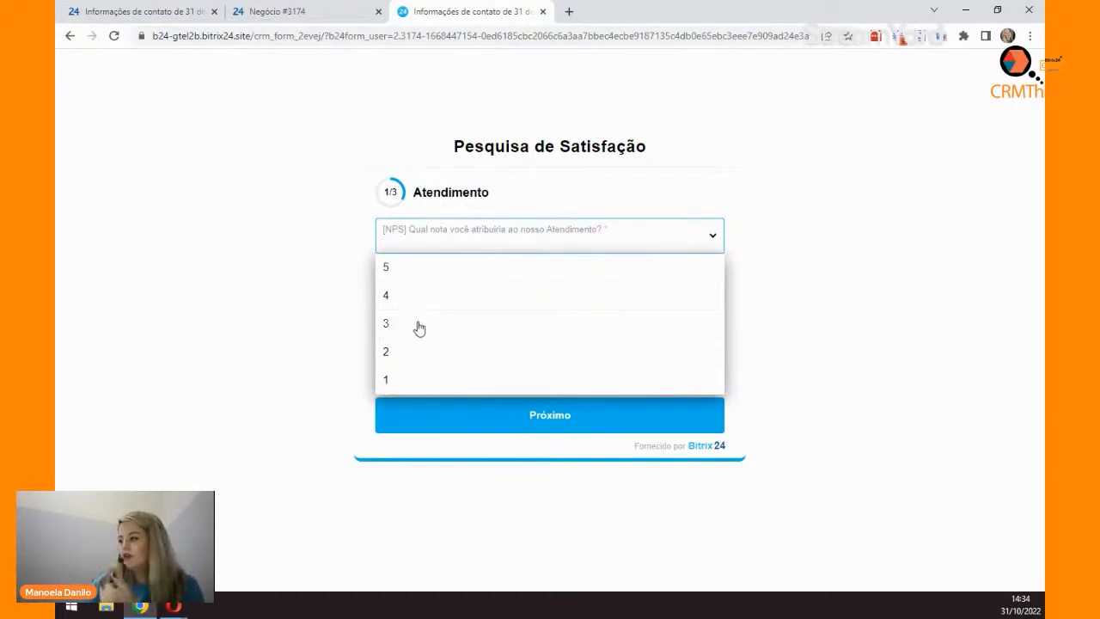
pyautogui.click(418, 271)
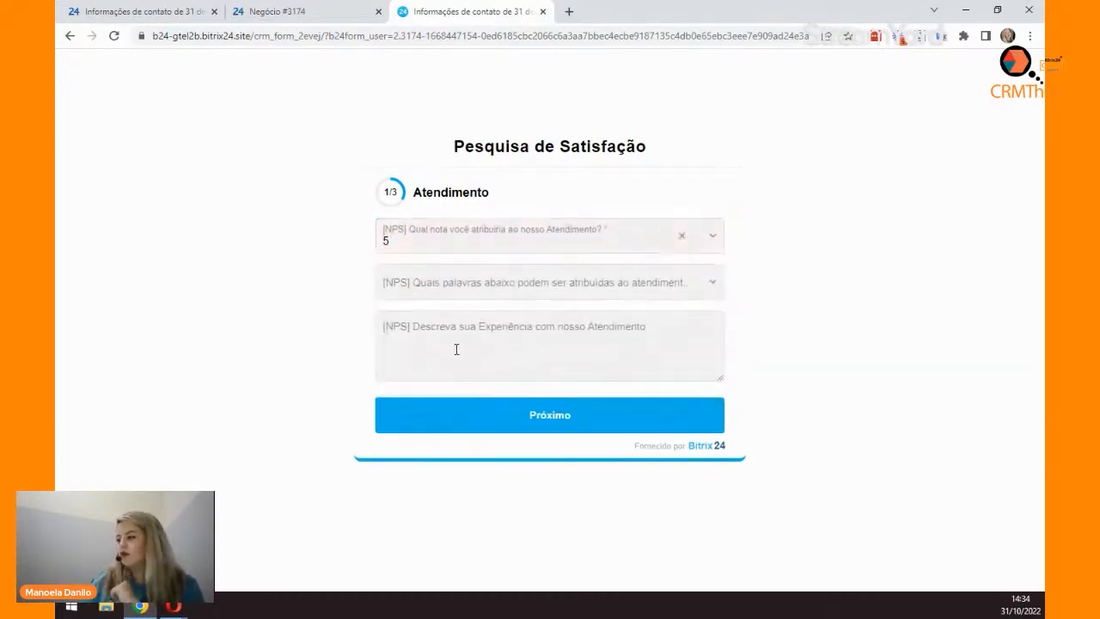
pyautogui.click(475, 287)
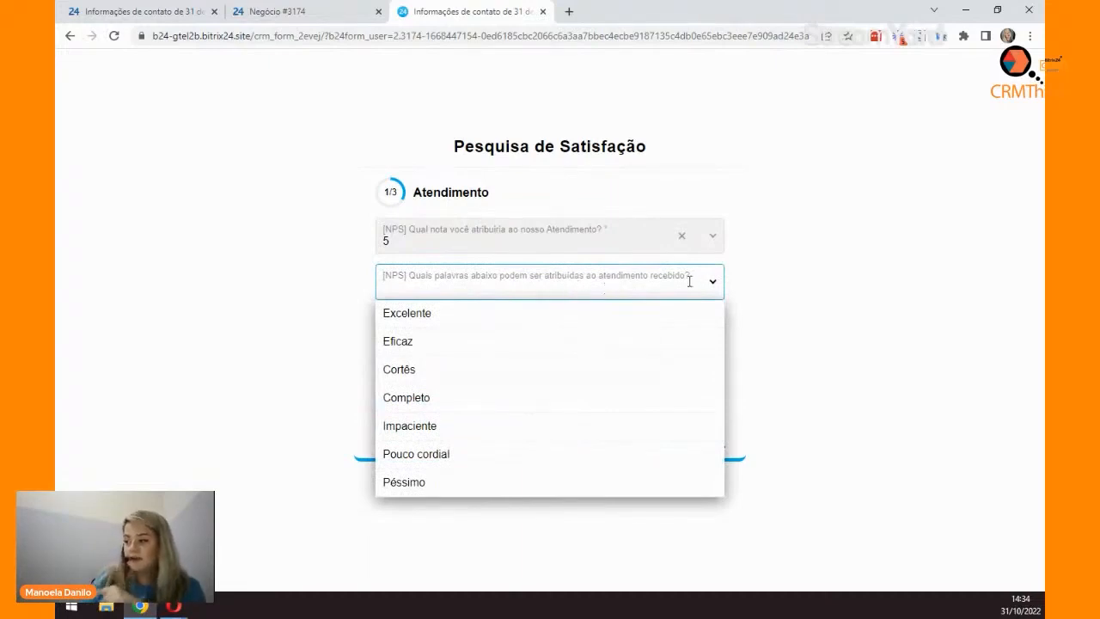
pyautogui.click(419, 346)
pyautogui.click(421, 314)
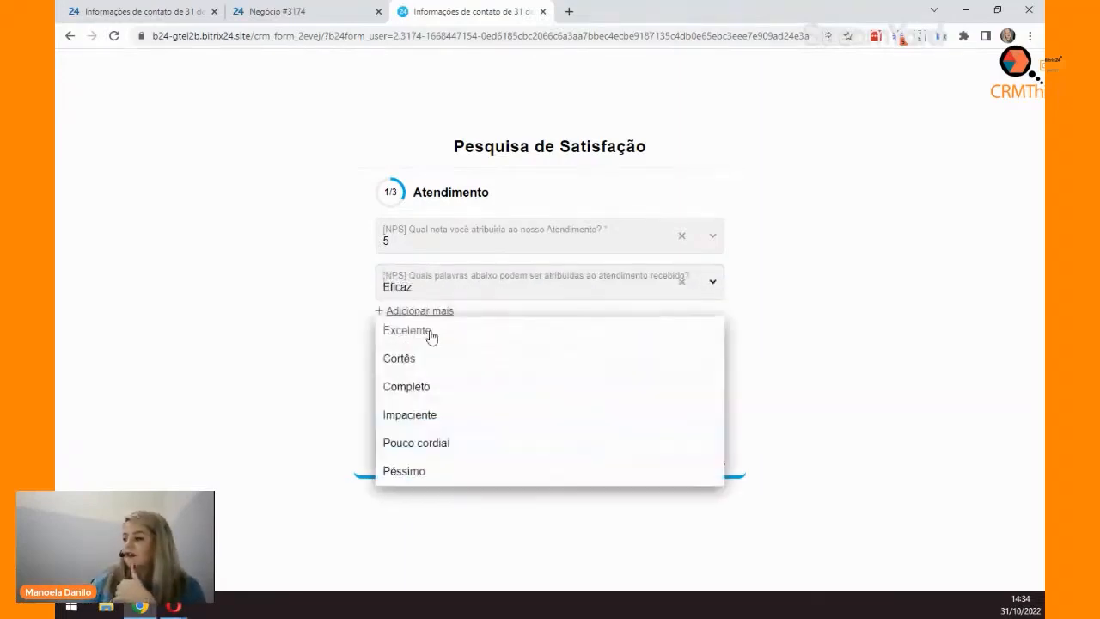
pyautogui.click(431, 445)
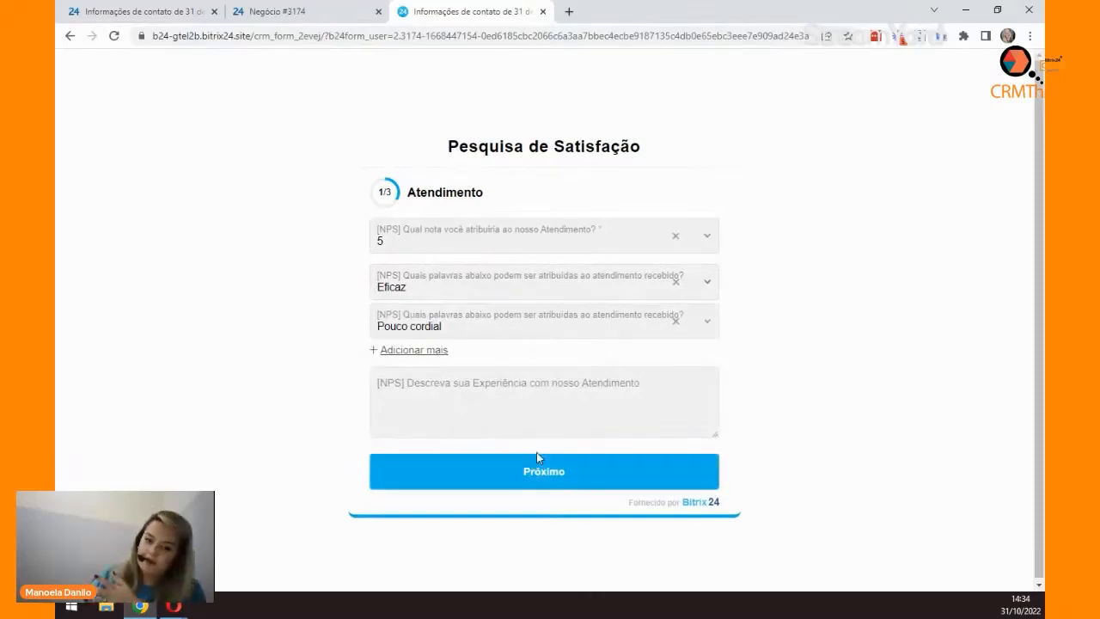
# Step: Change the Atendimento rating to 3, leave its description empty, and continue to the Produto / Serviço page
pyautogui.click(417, 238)
pyautogui.click(405, 305)
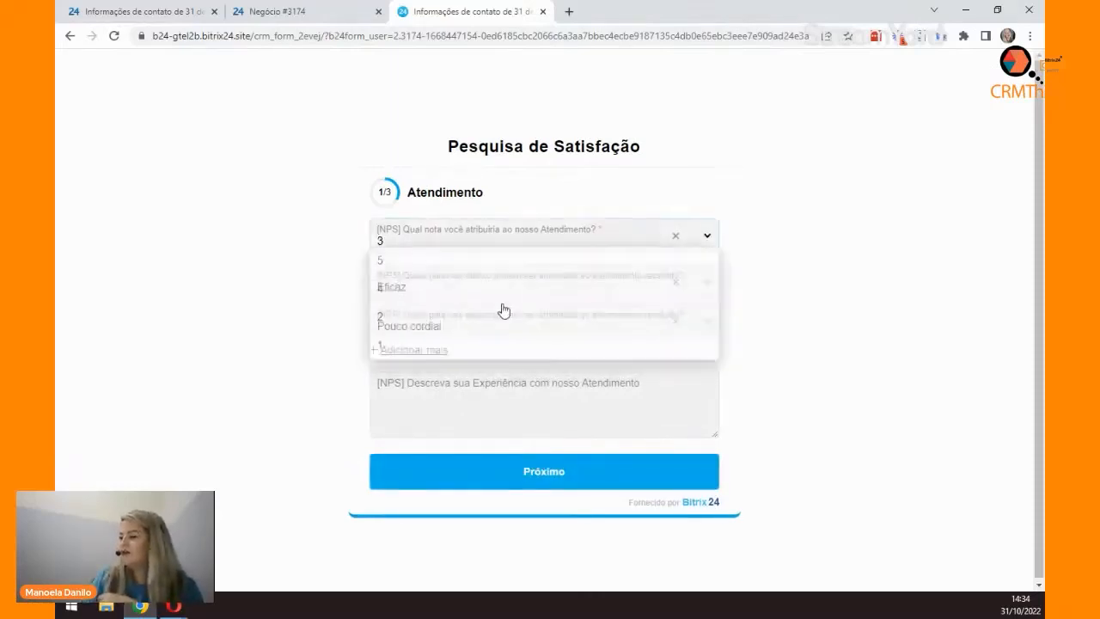
pyautogui.click(535, 406)
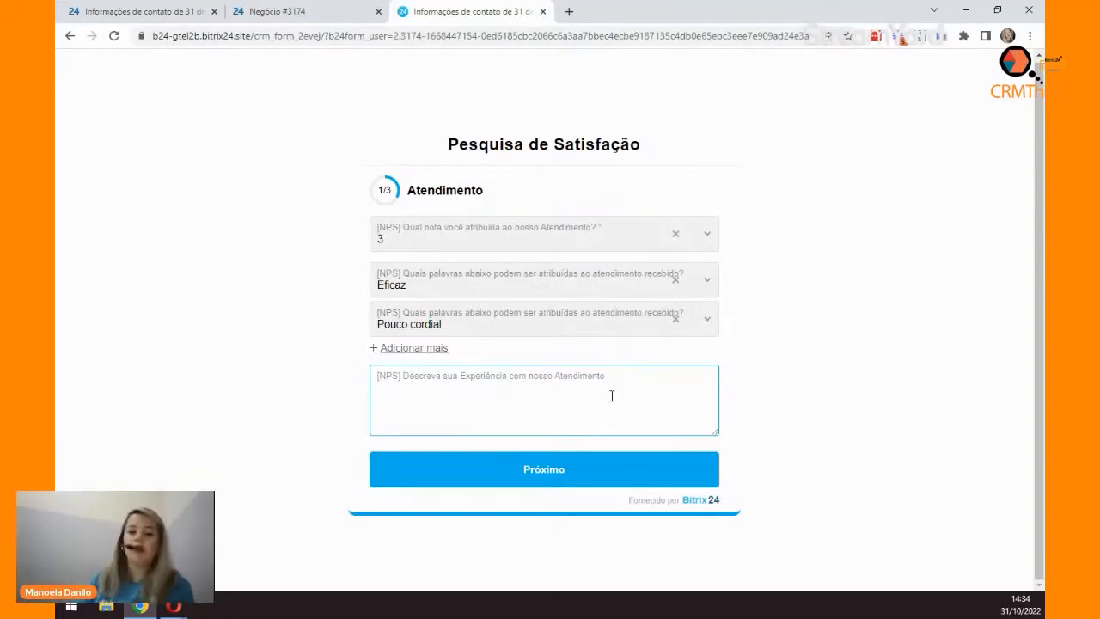
pyautogui.click(571, 485)
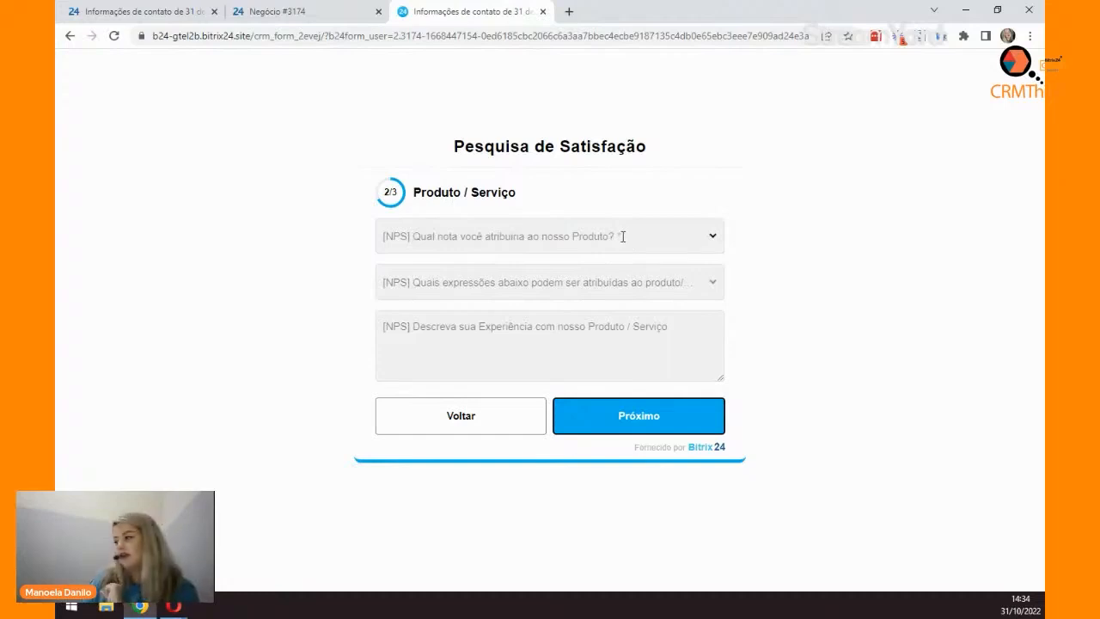
# Step: Rate the product 4 and assign it the expressions Confiável and Fácil utilização
pyautogui.click(493, 237)
pyautogui.click(429, 297)
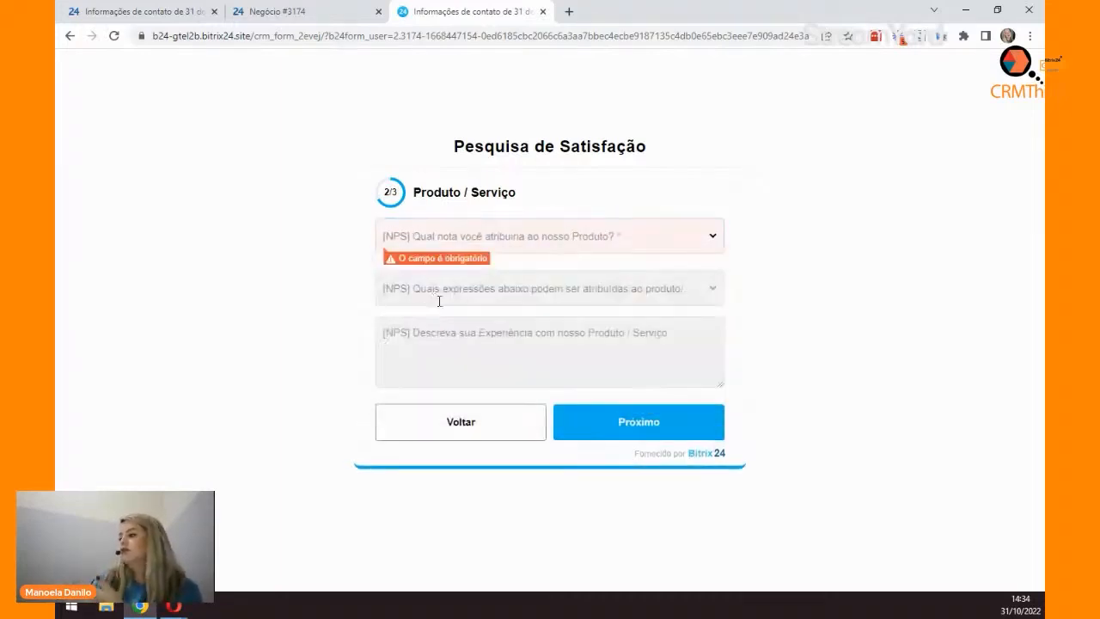
pyautogui.click(460, 294)
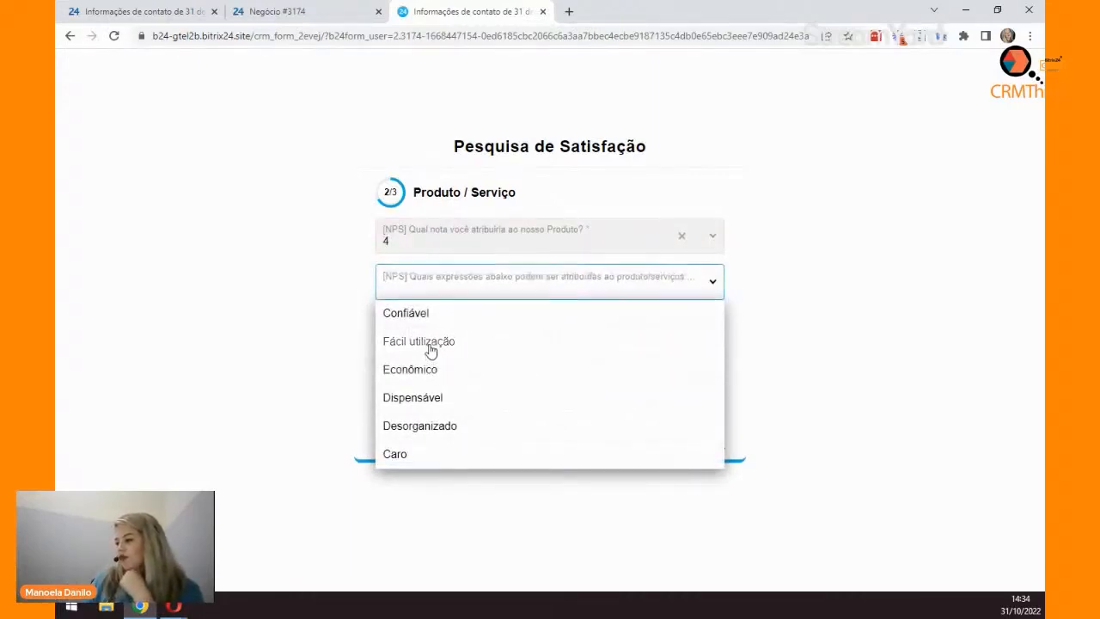
pyautogui.click(430, 347)
pyautogui.click(442, 312)
pyautogui.click(422, 335)
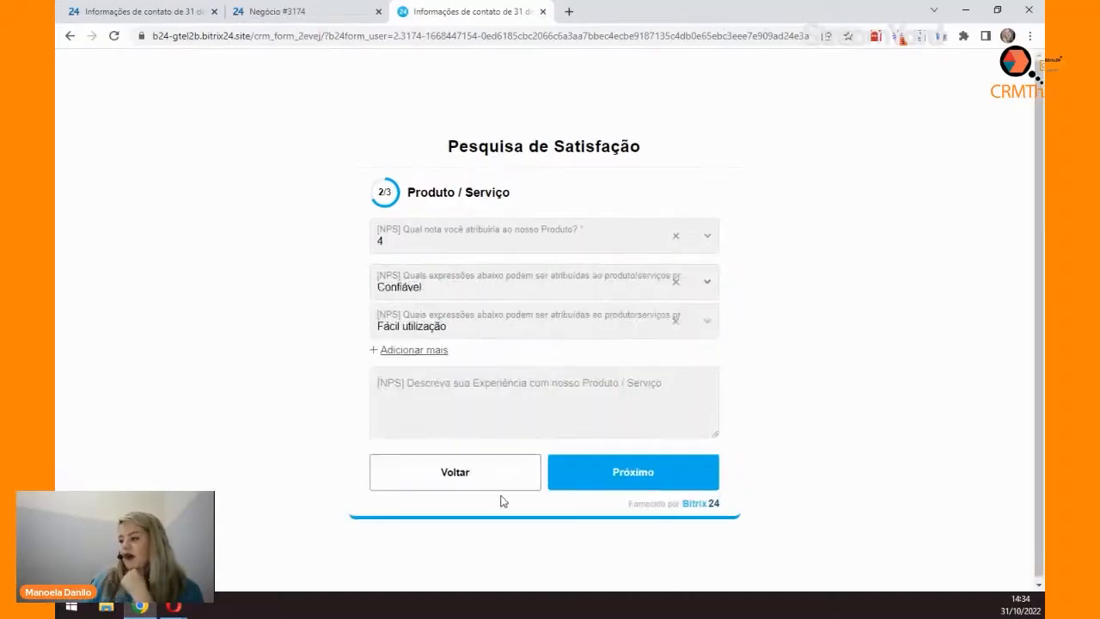
# Step: Describe the product experience as "Adorei o Bitrix24." and continue to the Experiência Geral page
pyautogui.click(449, 419)
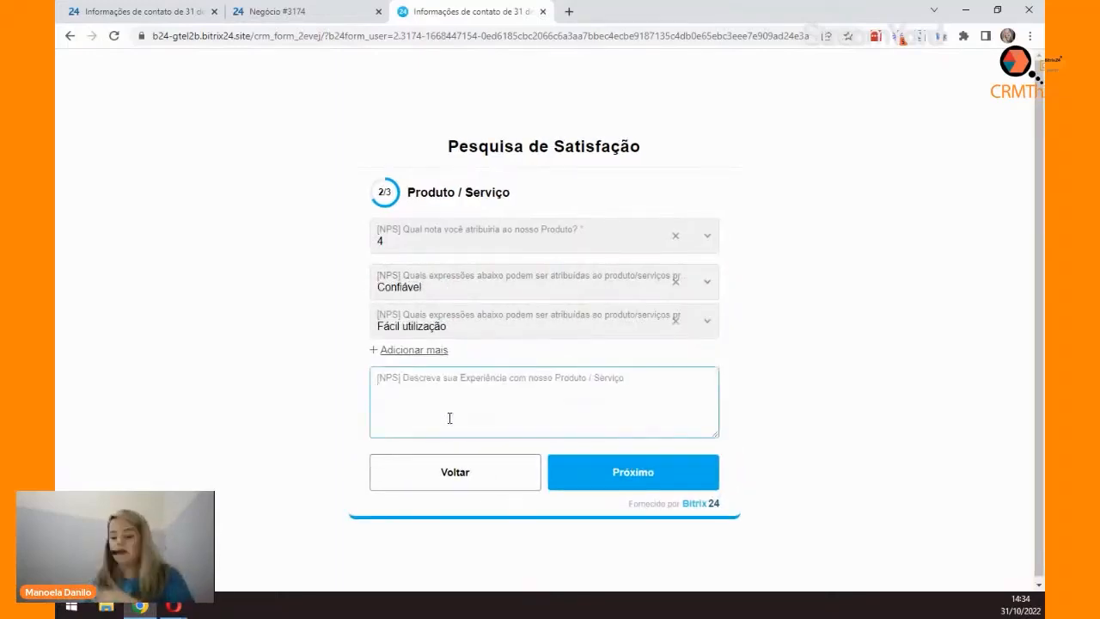
pyautogui.write('Adorei')
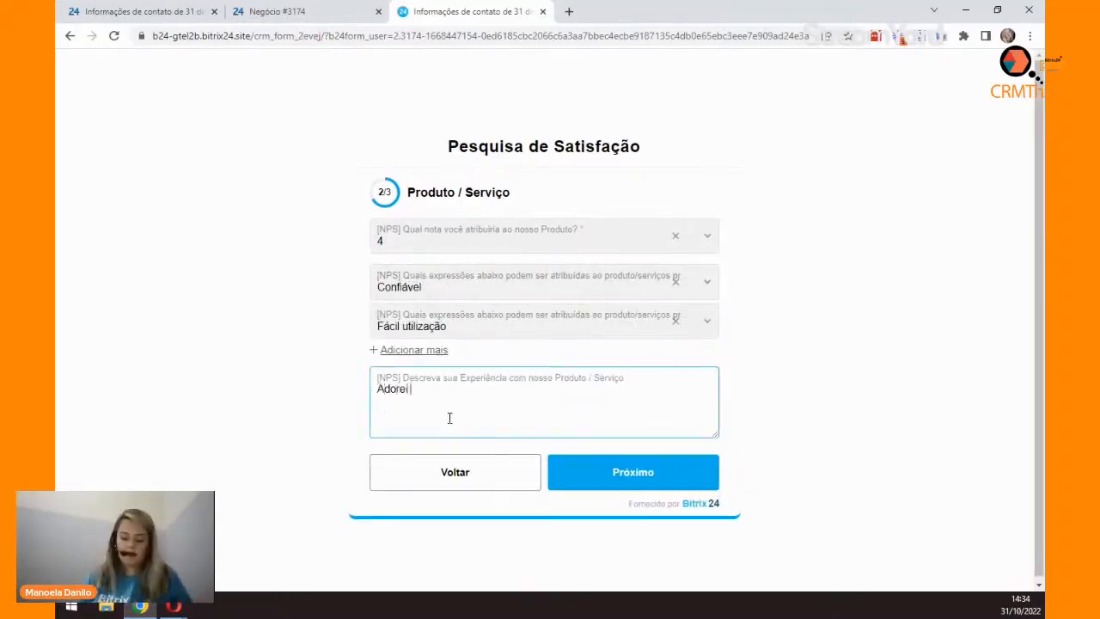
pyautogui.write(' o Bitrix24')
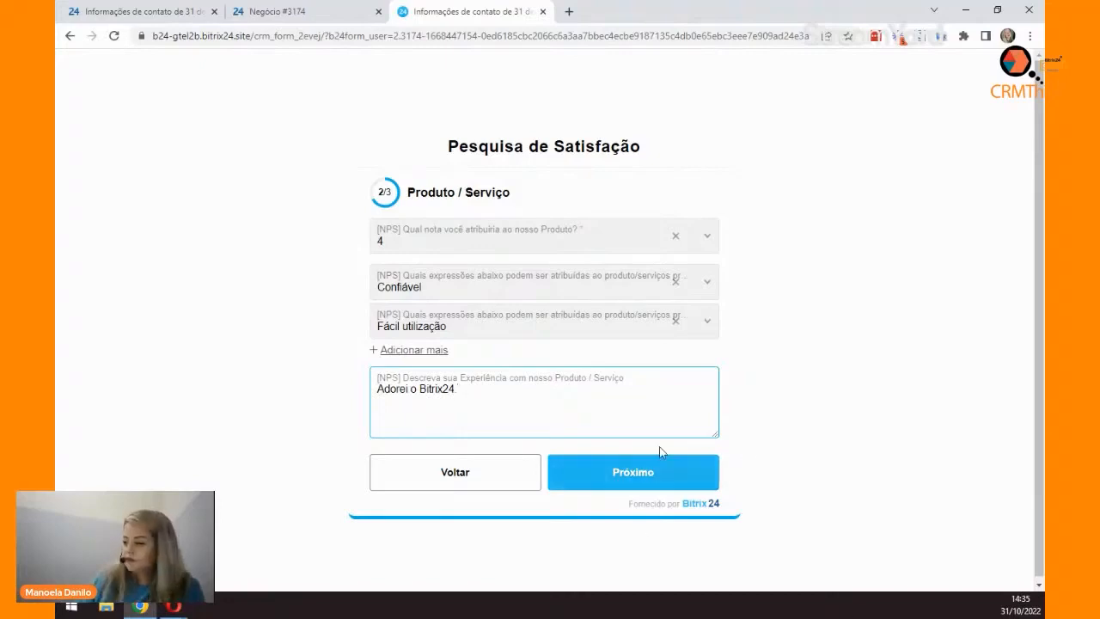
pyautogui.click(628, 487)
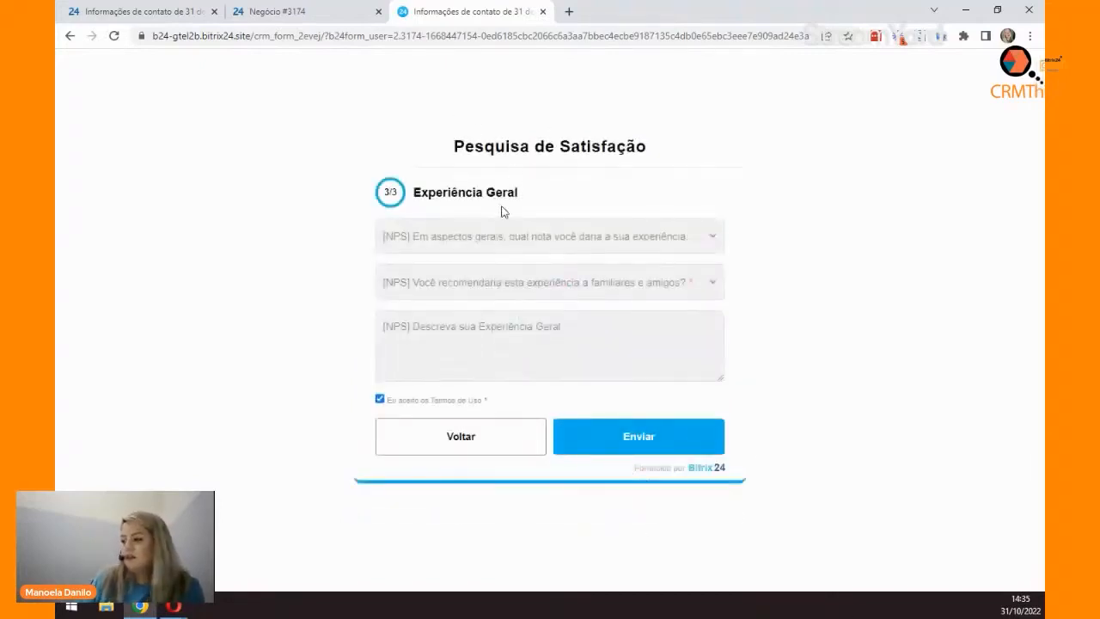
# Step: Rate the overall experience 4 and answer Sim to recommending it to family and friends
pyautogui.click(489, 241)
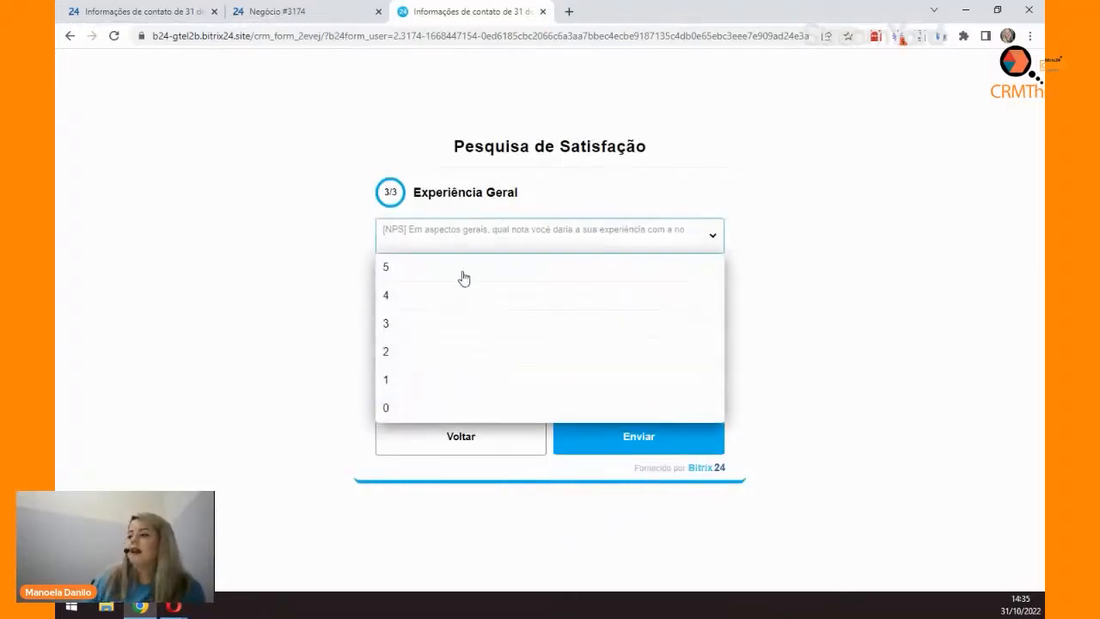
pyautogui.click(889, 187)
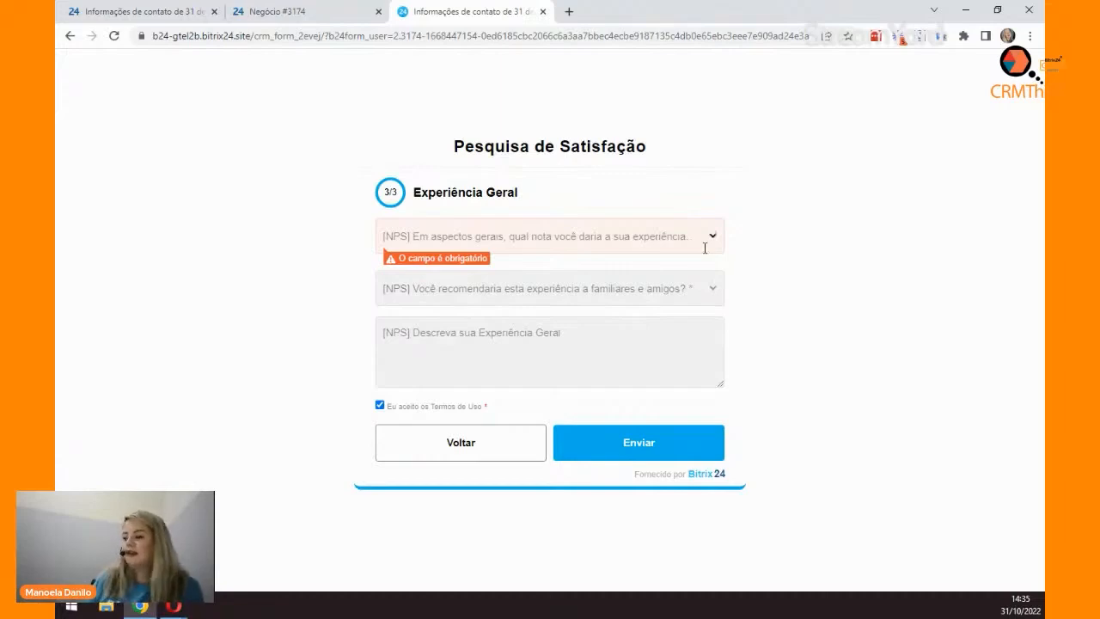
pyautogui.click(563, 244)
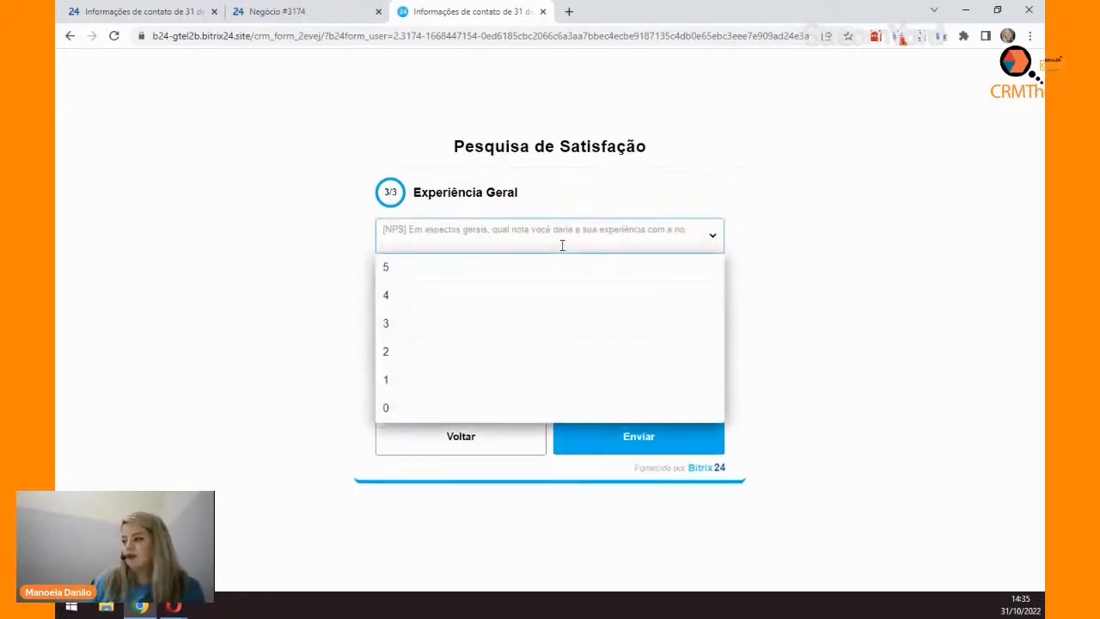
pyautogui.click(433, 295)
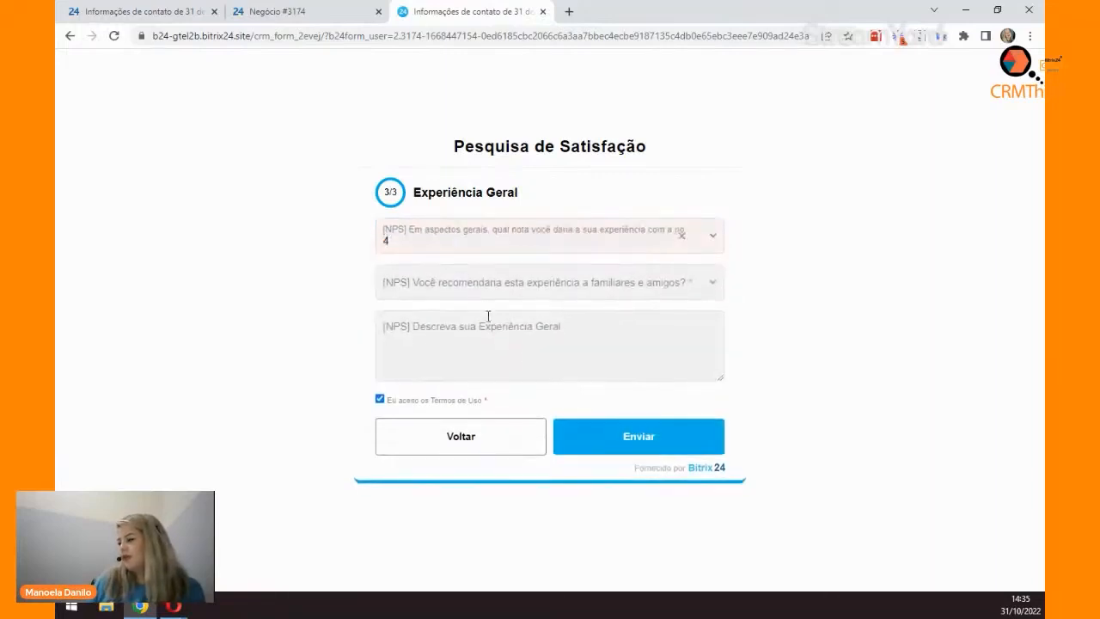
pyautogui.click(479, 290)
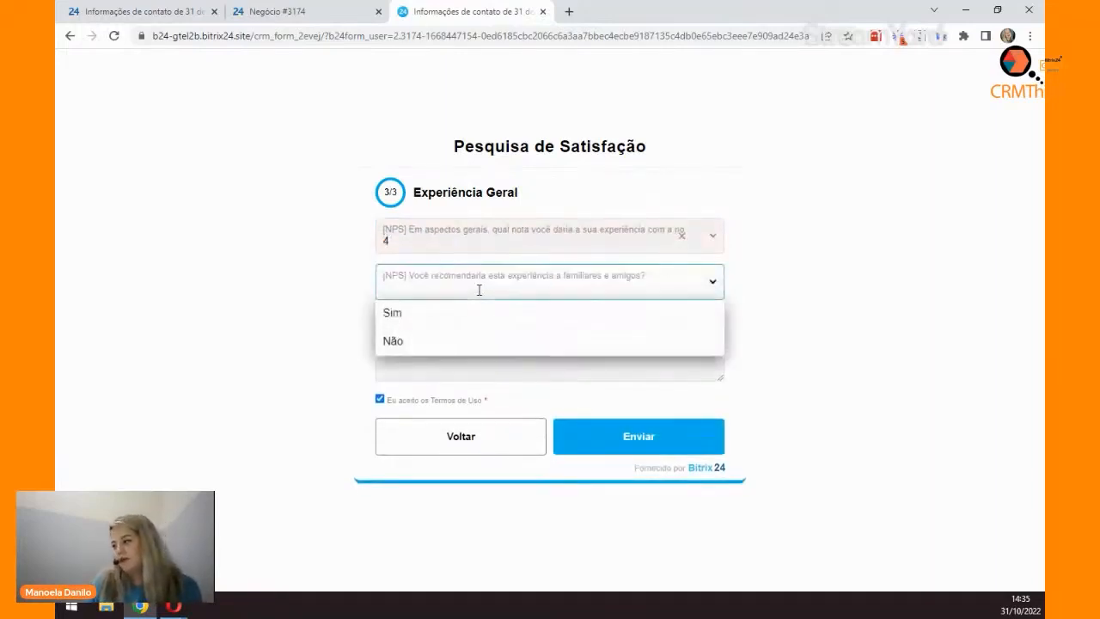
pyautogui.click(448, 319)
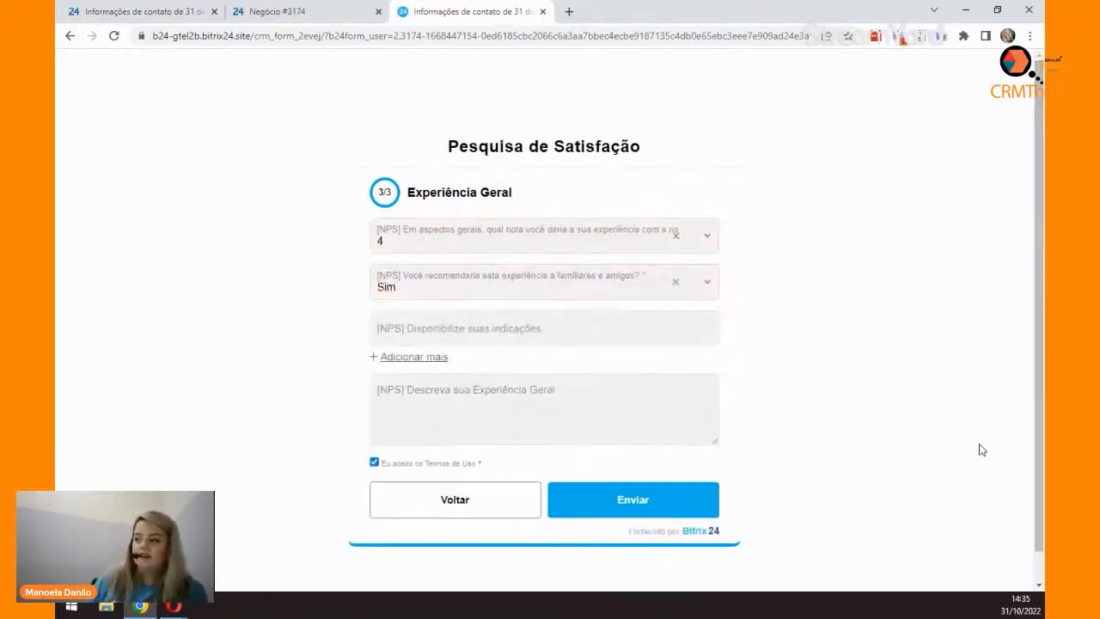
# Step: Add a second referral field, leave the referrals and overall description empty, and submit the survey
pyautogui.click(427, 353)
pyautogui.click(446, 340)
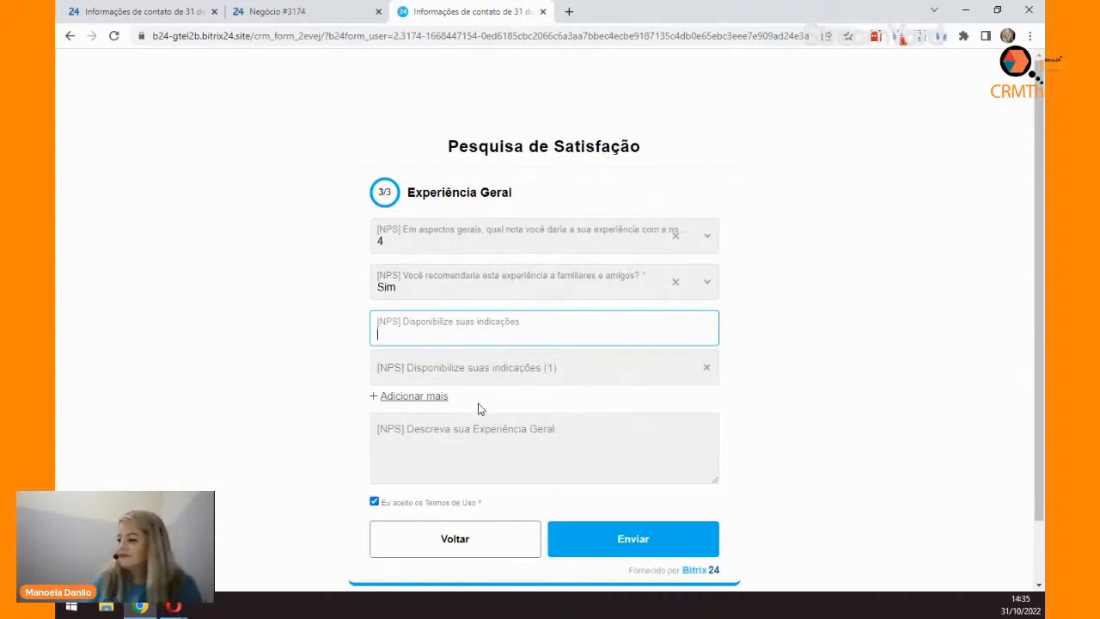
pyautogui.click(468, 453)
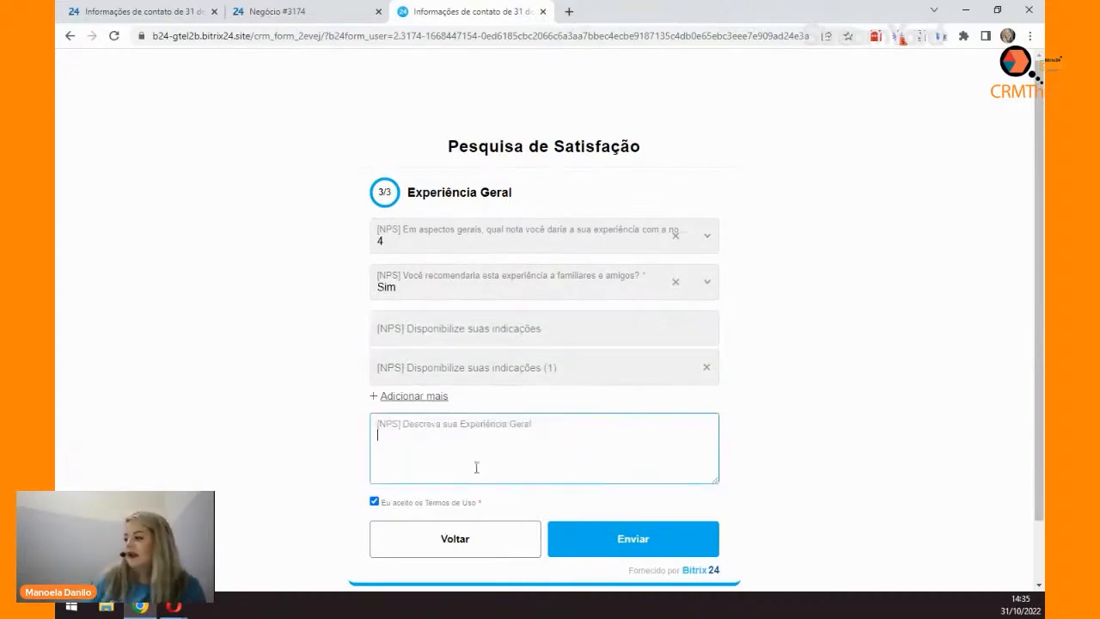
pyautogui.click(625, 552)
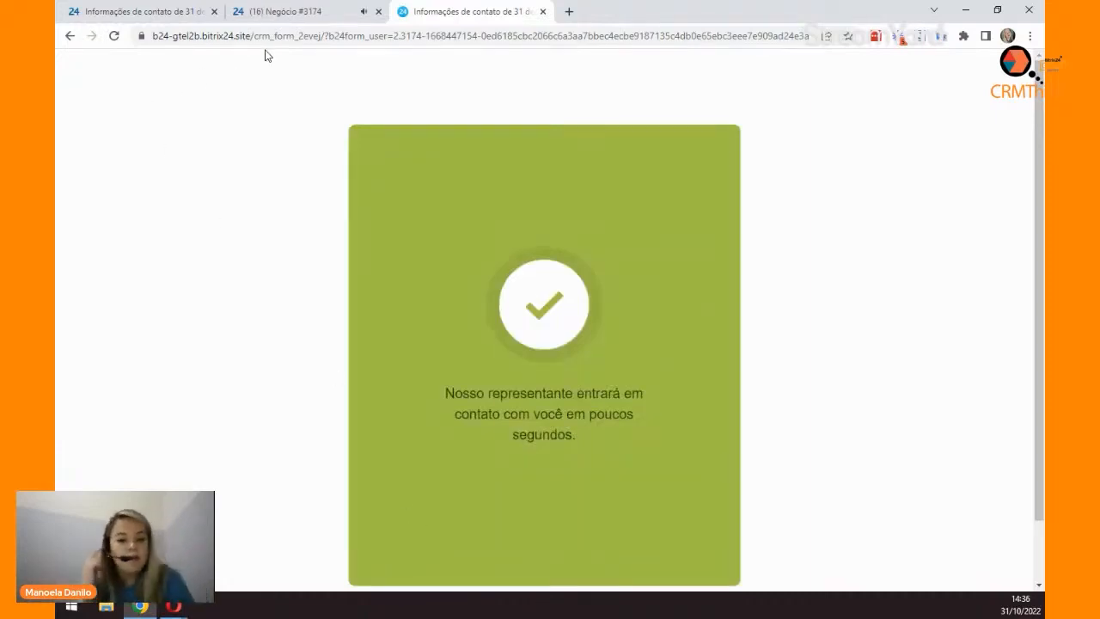
# Step: Return to the open deal in the CRM, close it, and reopen it from the Ganho stage
pyautogui.click(305, 11)
pyautogui.click(230, 73)
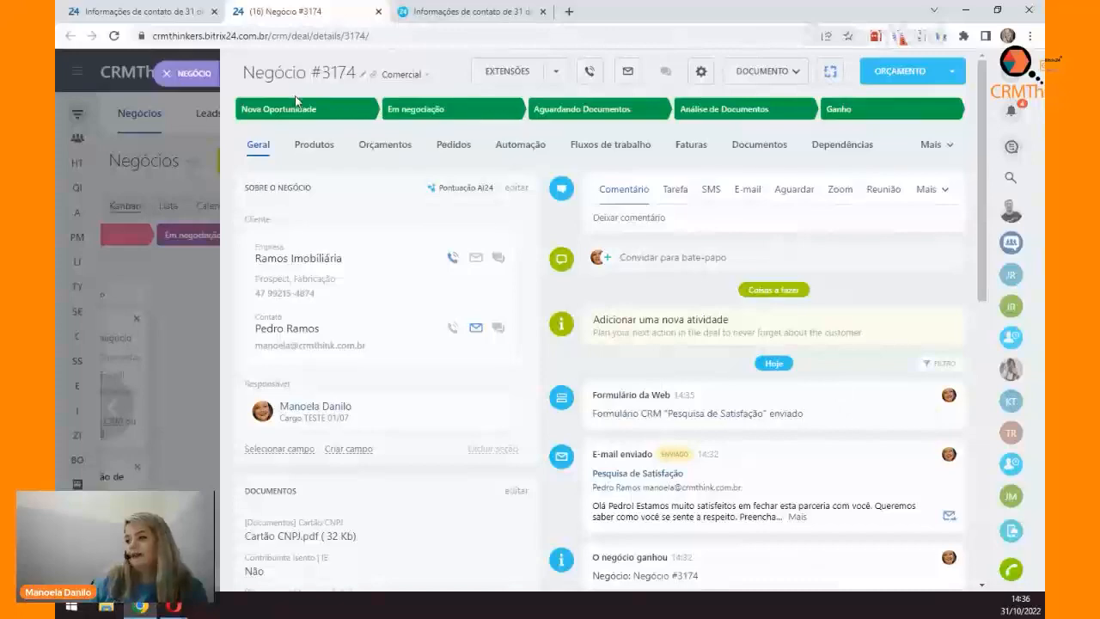
pyautogui.click(155, 74)
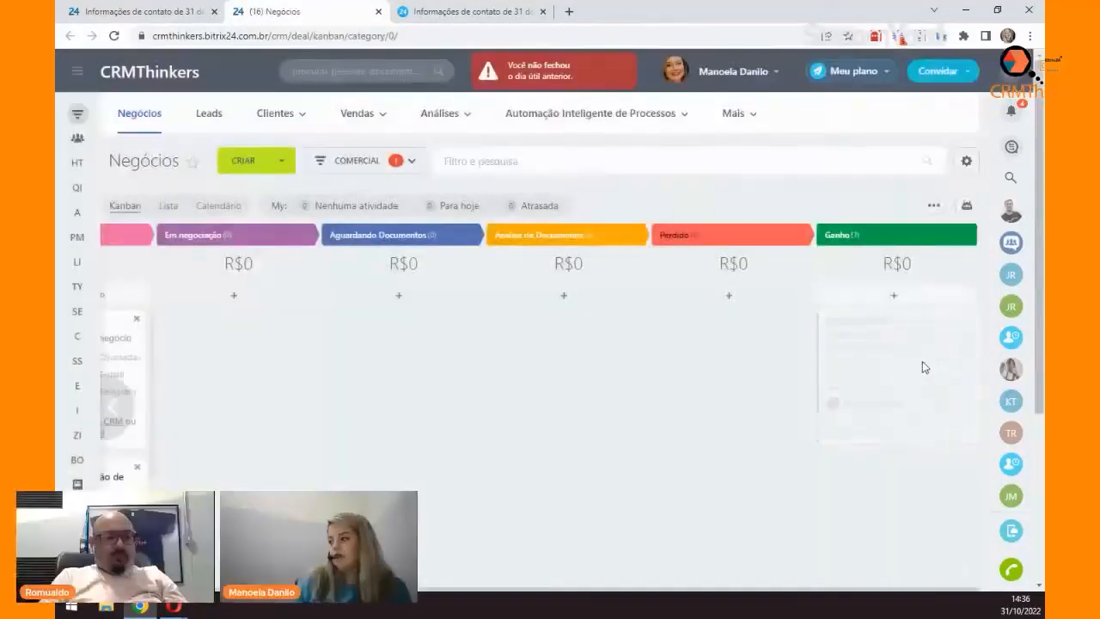
pyautogui.click(875, 321)
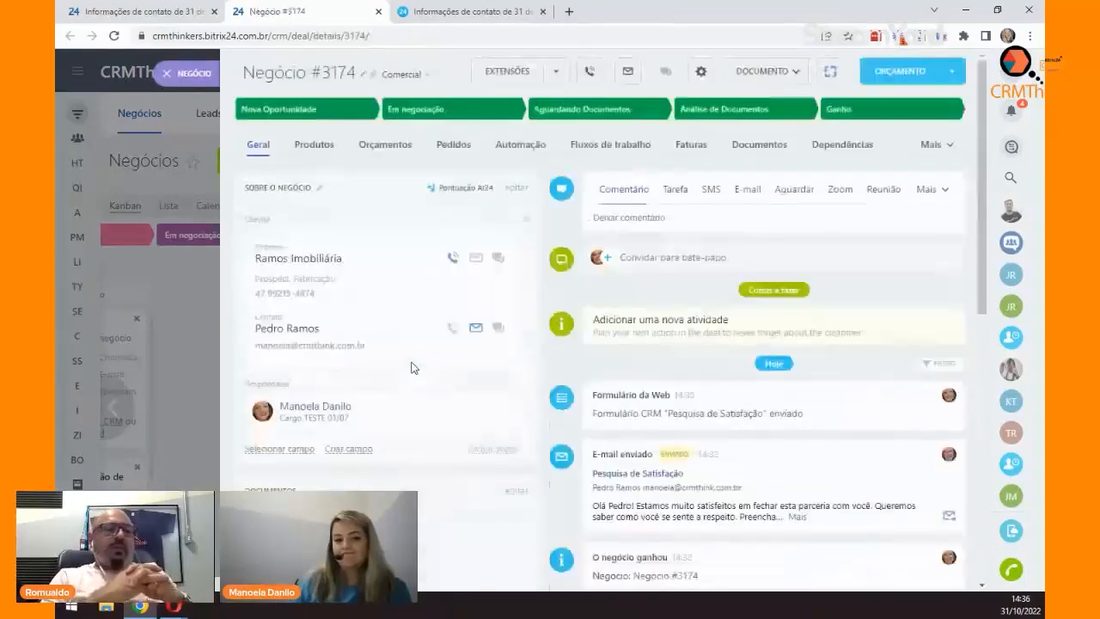
# Step: Examine the survey answers recorded in the NPS section of the won deal
pyautogui.scroll(-5, 486, 420)
pyautogui.scroll(-2, 485, 422)
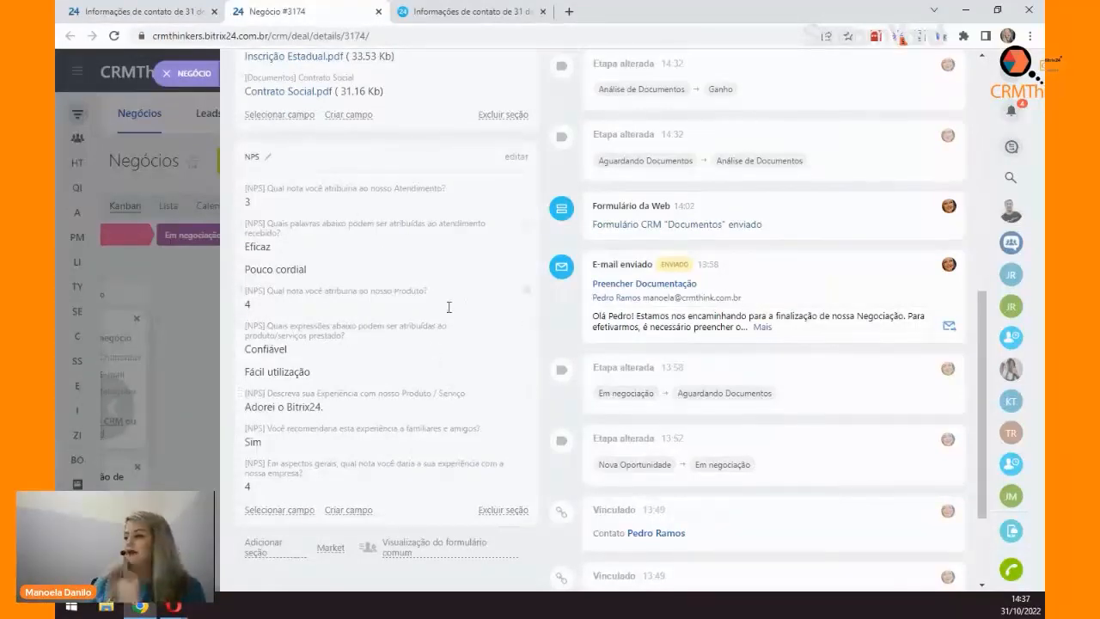
pyautogui.scroll(3, 448, 307)
pyautogui.scroll(2, 449, 307)
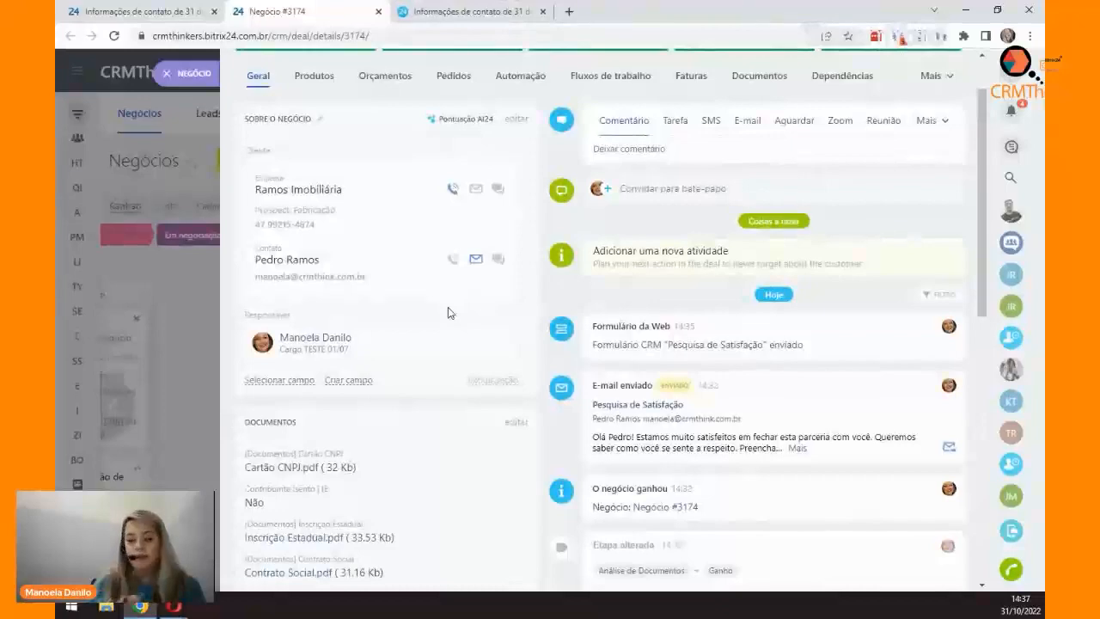
pyautogui.scroll(-5, 448, 313)
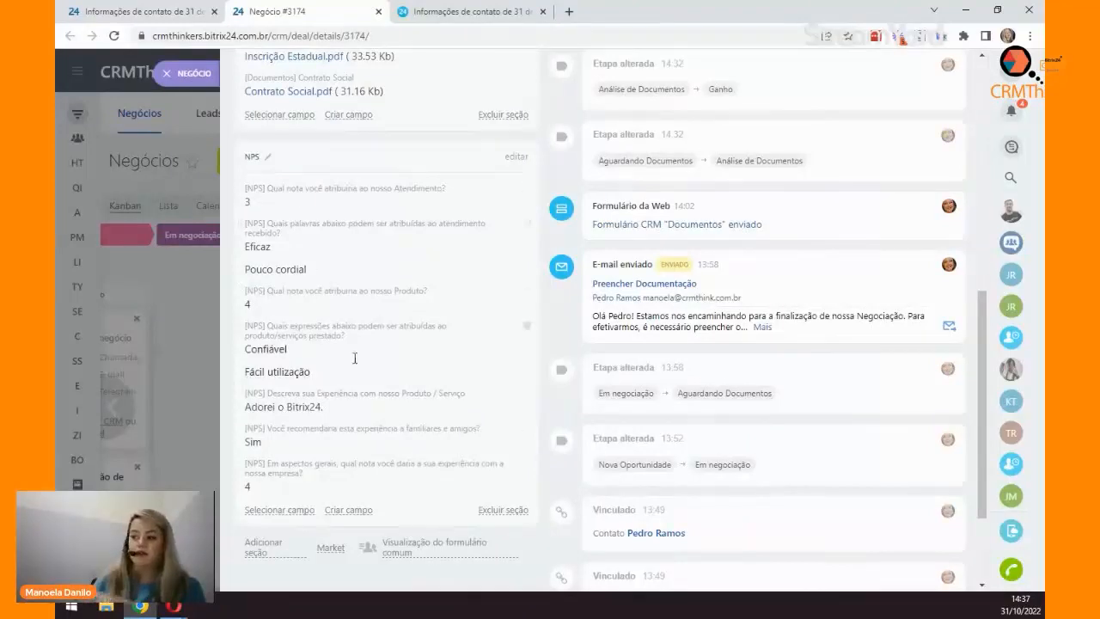
# Step: Open the deal's NPS section for editing to examine all its survey fields, and close the deal without saving
pyautogui.click(514, 157)
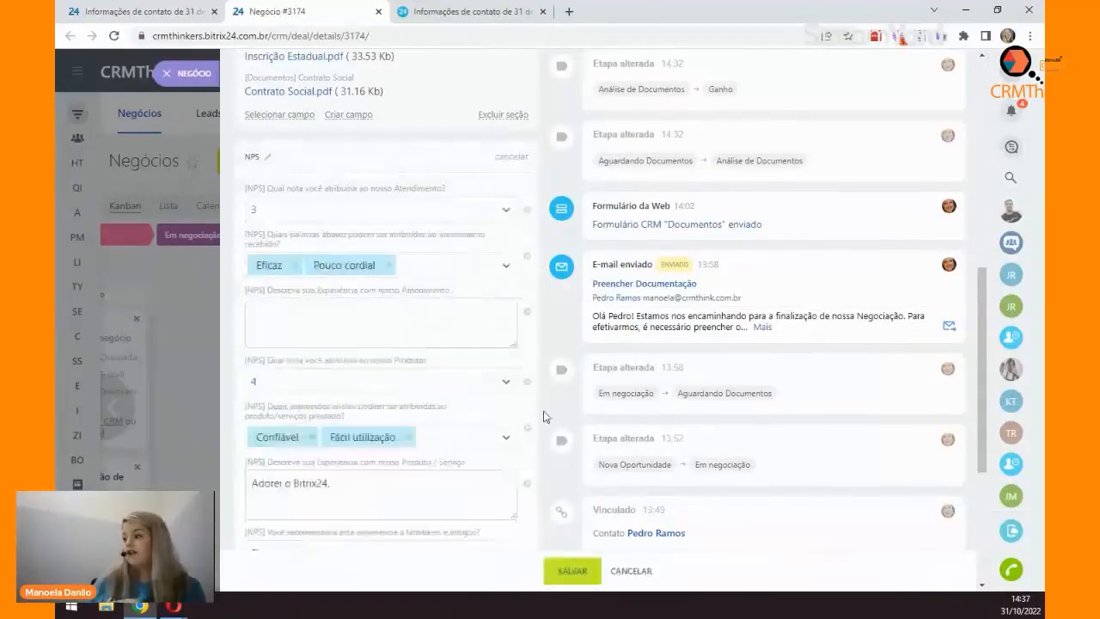
pyautogui.scroll(-2, 567, 408)
pyautogui.scroll(-2, 366, 447)
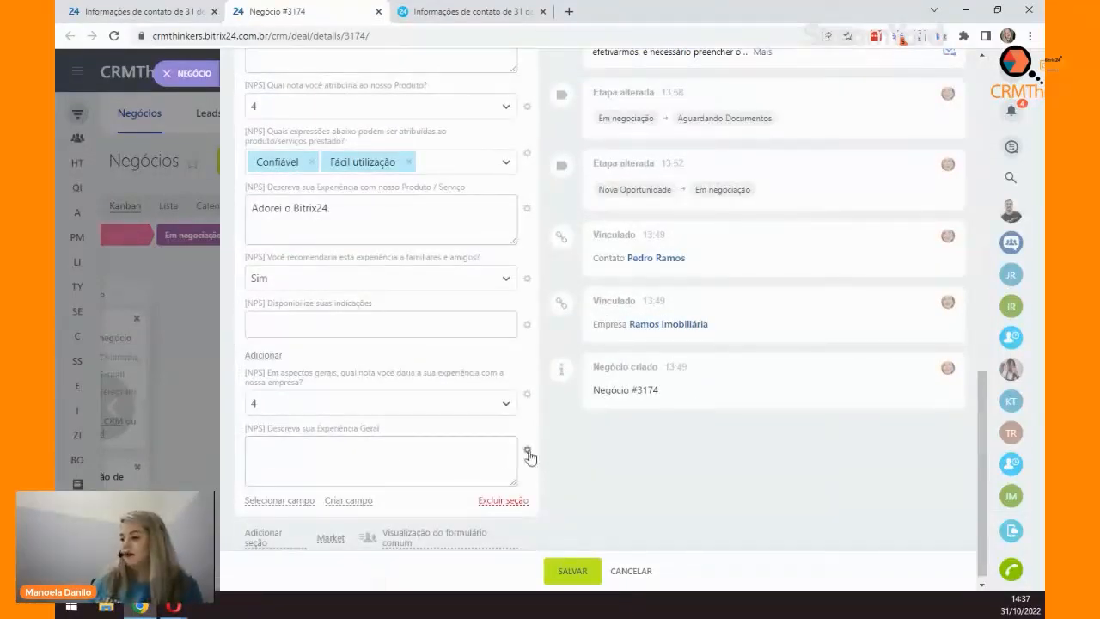
pyautogui.scroll(5, 463, 380)
pyautogui.scroll(7, 464, 381)
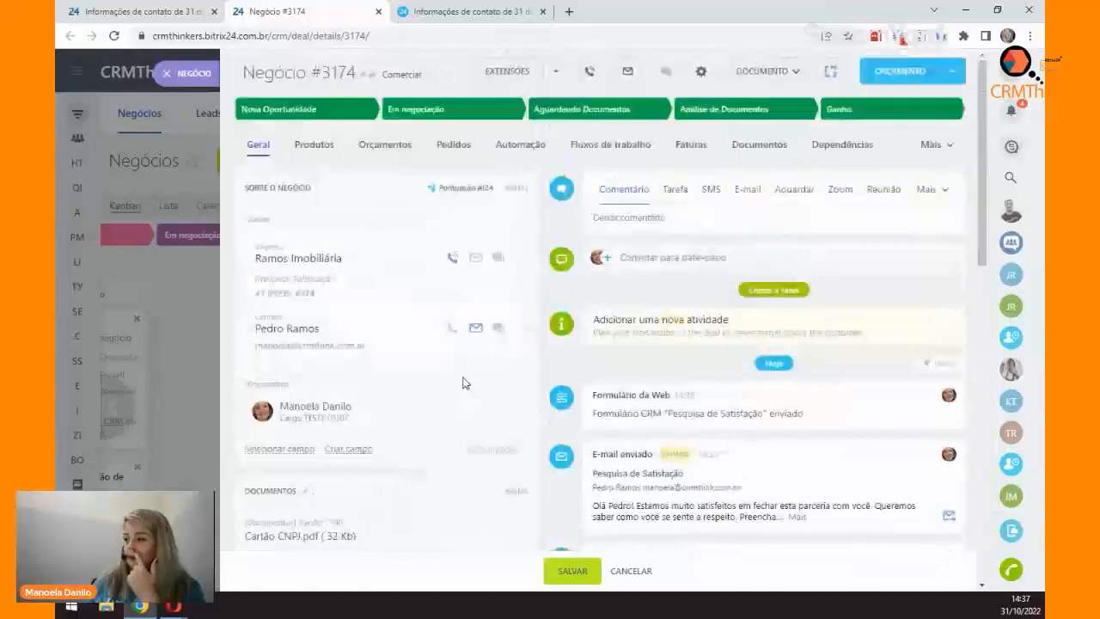
pyautogui.click(169, 75)
# Step: Switch to the browser tab with the open form editor and return to the CRM forms list
pyautogui.moveTo(746, 123)
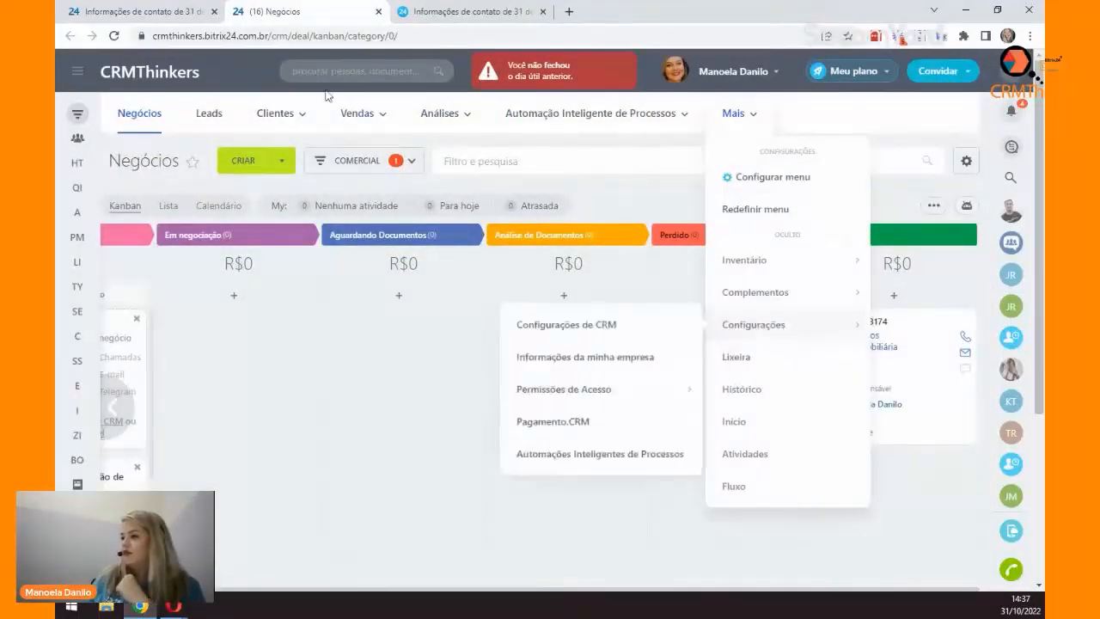
pyautogui.click(172, 13)
pyautogui.click(159, 74)
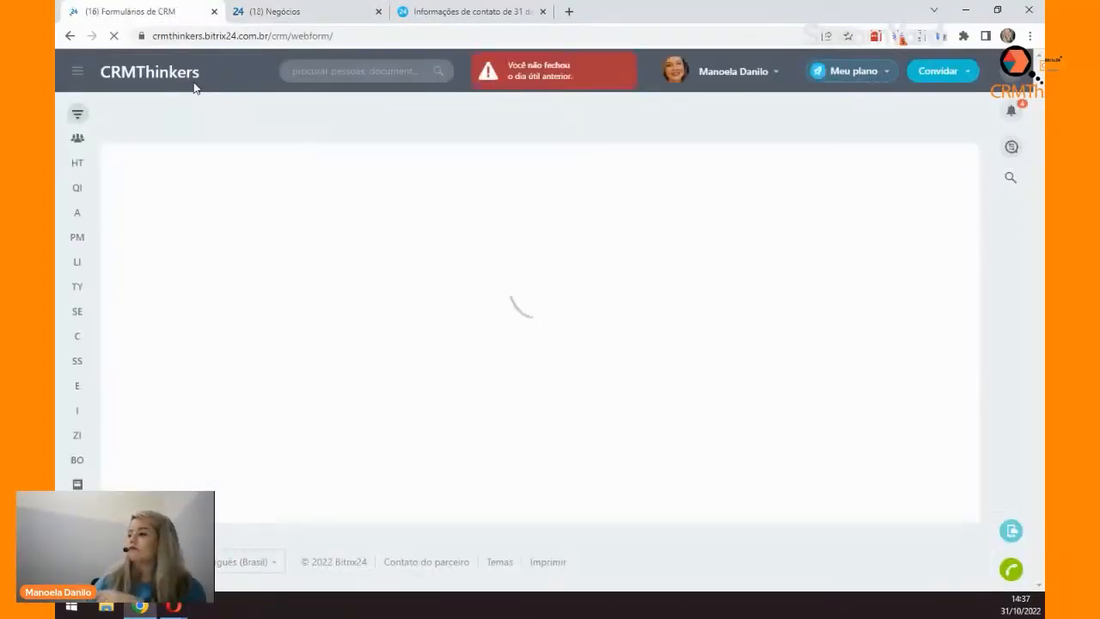
# Step: Open the Pesquisa de Satisfação form and examine the fields on its Atendimento, Produto / Serviço and Experiência Geral pages
pyautogui.scroll(-2, 567, 449)
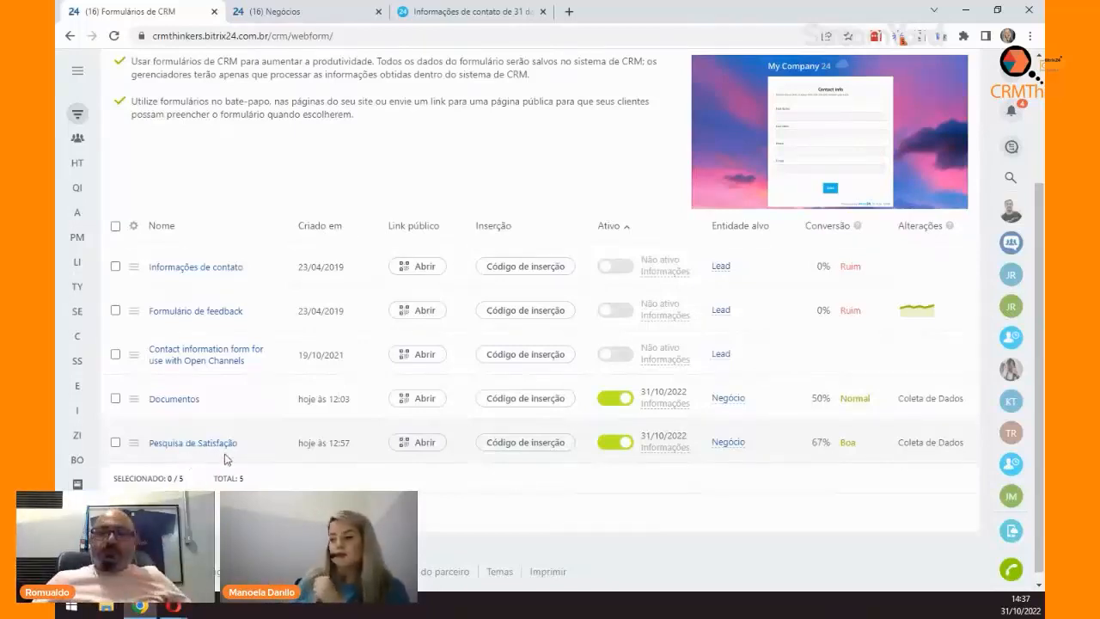
pyautogui.click(222, 447)
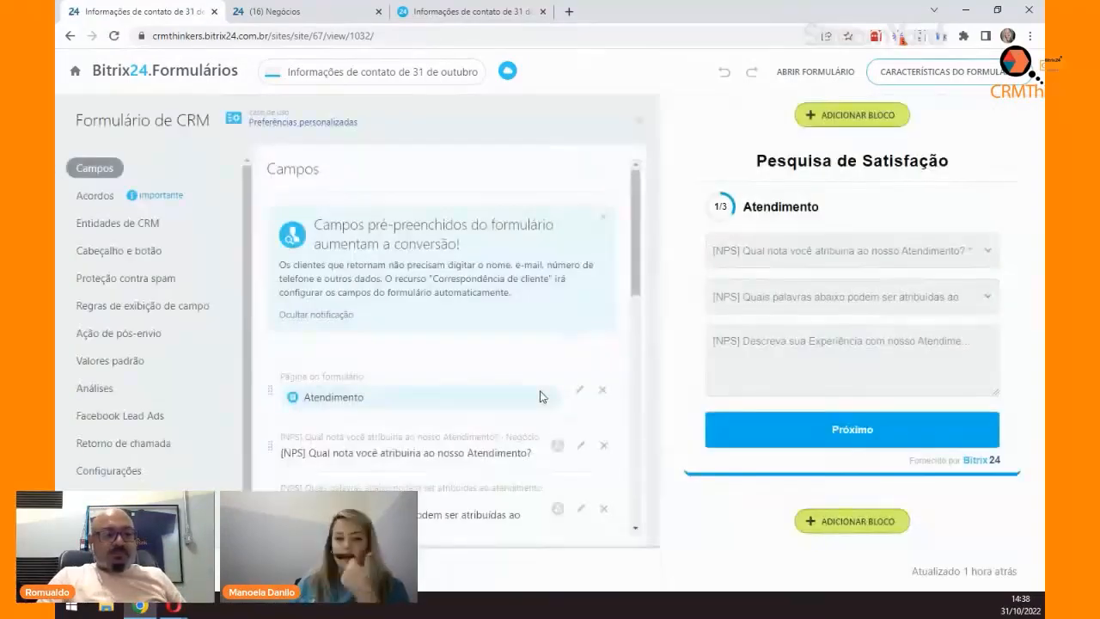
pyautogui.scroll(-2, 499, 382)
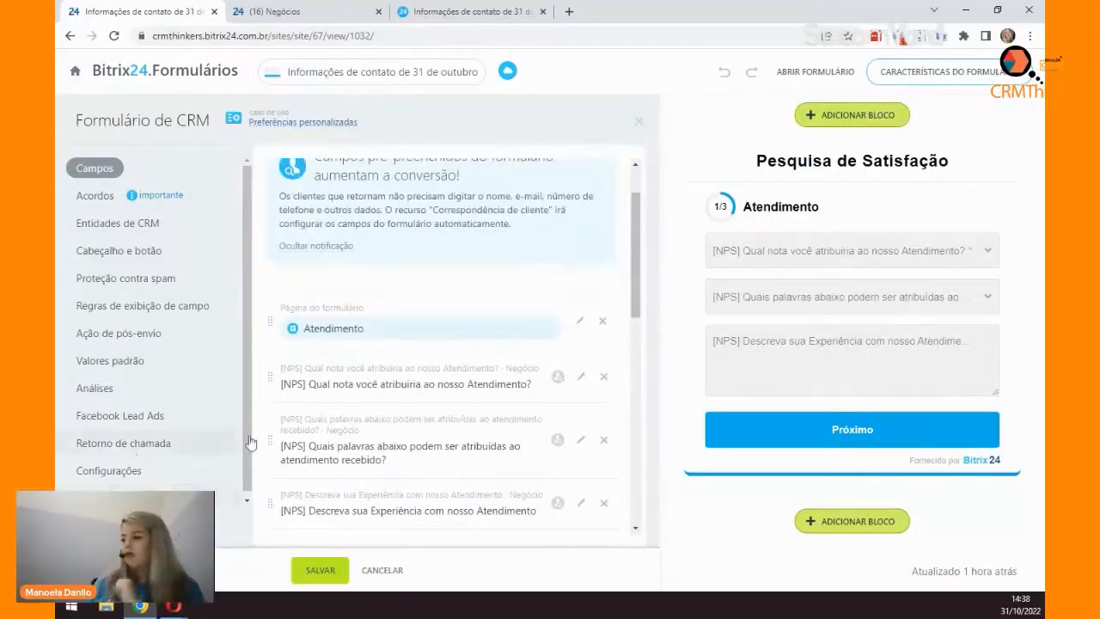
pyautogui.scroll(-2, 498, 363)
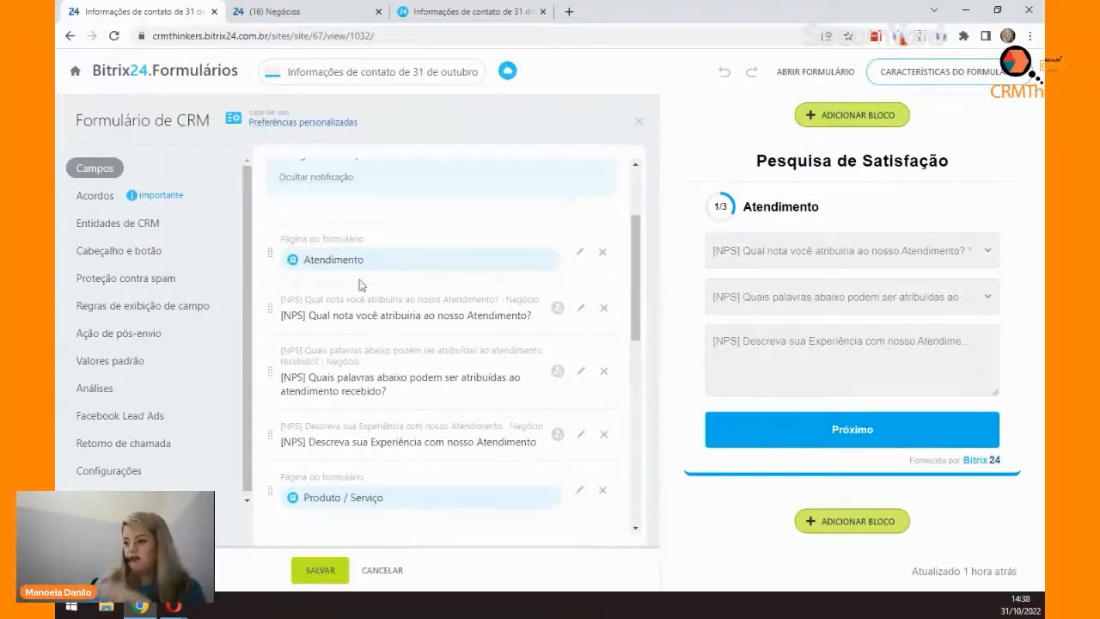
pyautogui.scroll(-2, 408, 463)
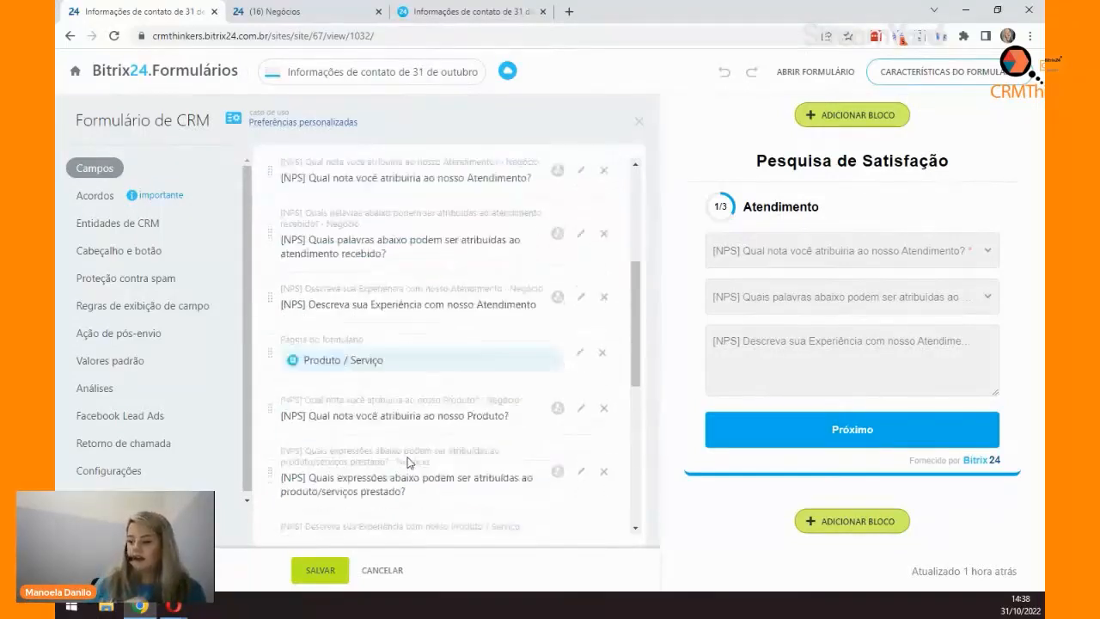
pyautogui.scroll(-1, 409, 463)
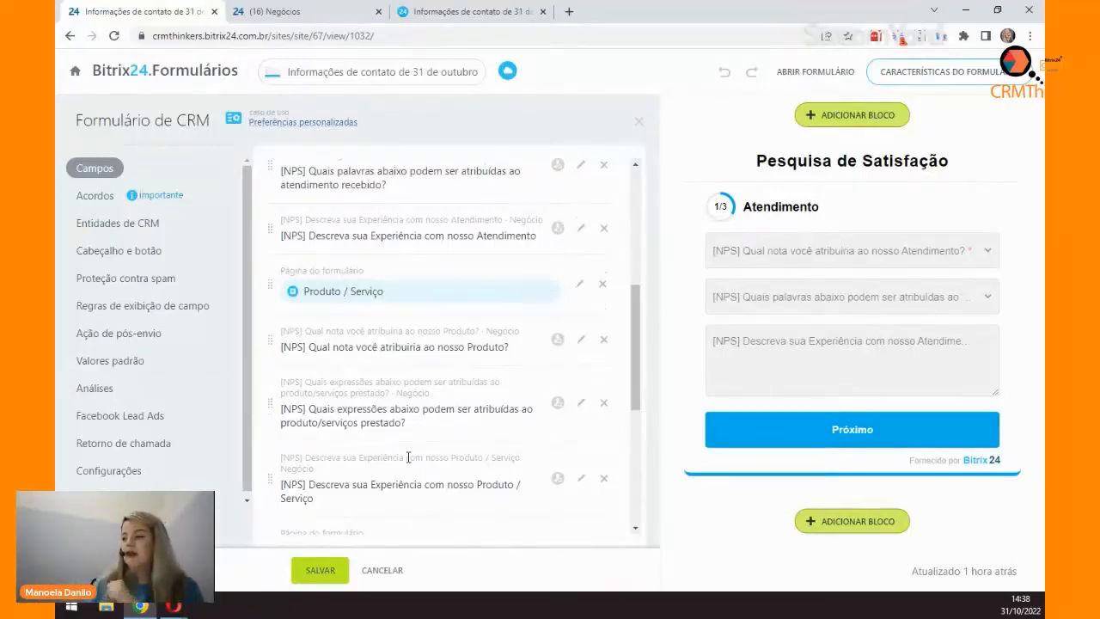
pyautogui.scroll(-1, 408, 457)
pyautogui.scroll(-4, 486, 288)
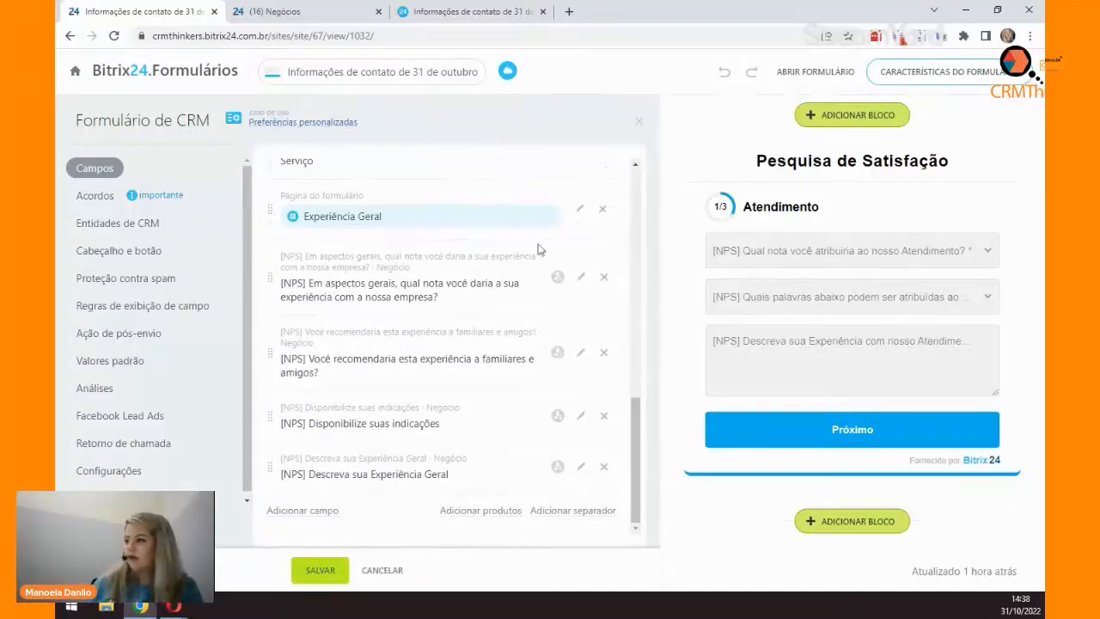
pyautogui.scroll(10, 537, 254)
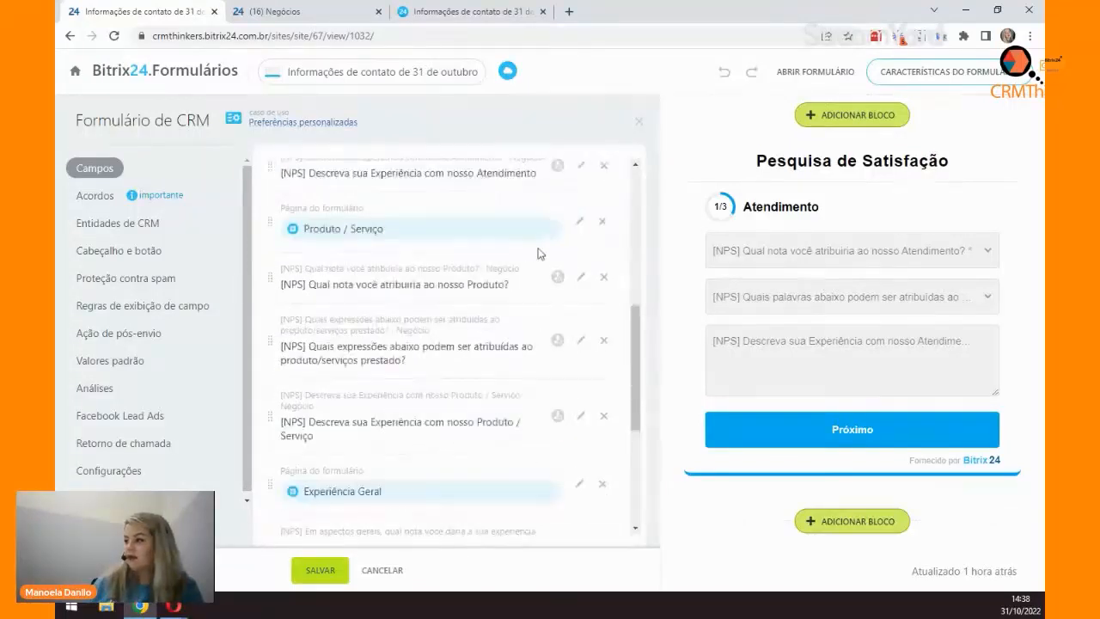
# Step: Return to the CRM forms list and add a new form
pyautogui.click(157, 78)
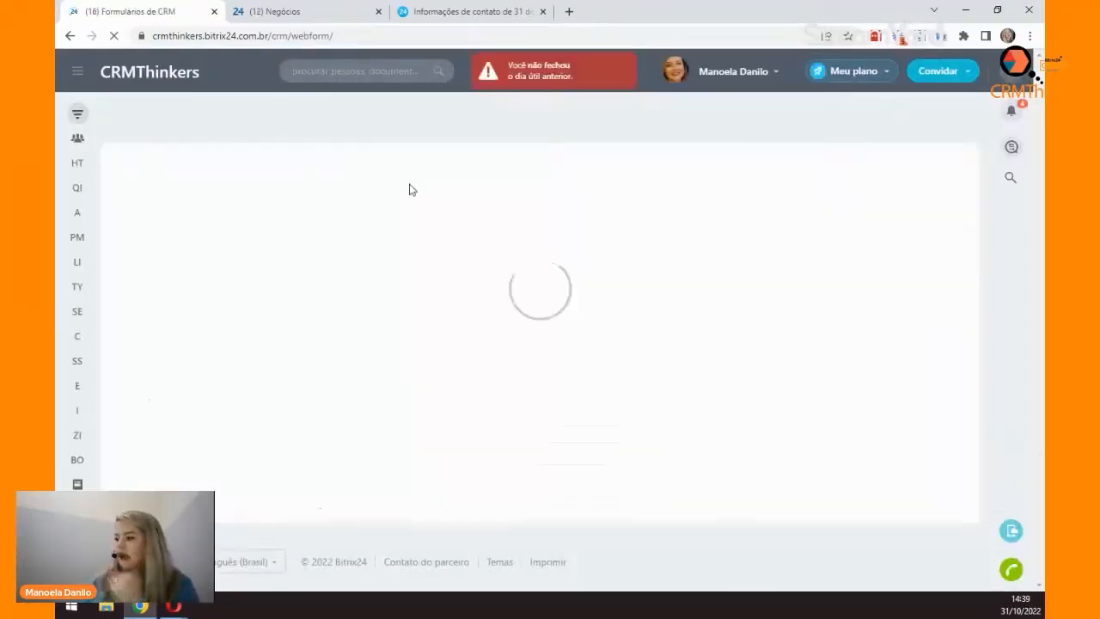
pyautogui.scroll(-1, 403, 335)
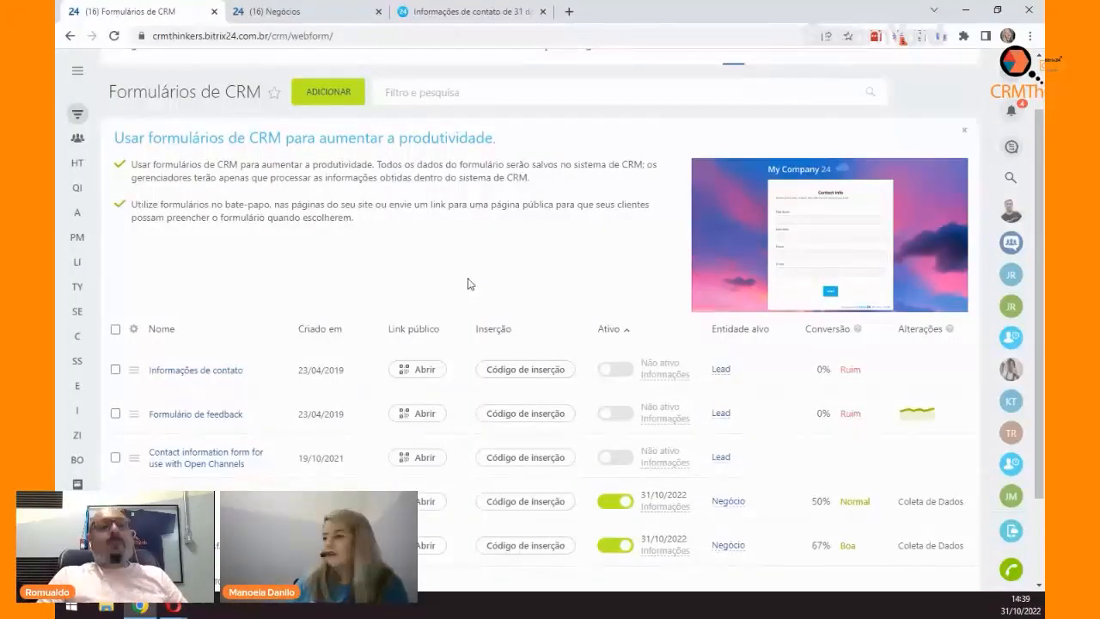
pyautogui.scroll(1, 470, 284)
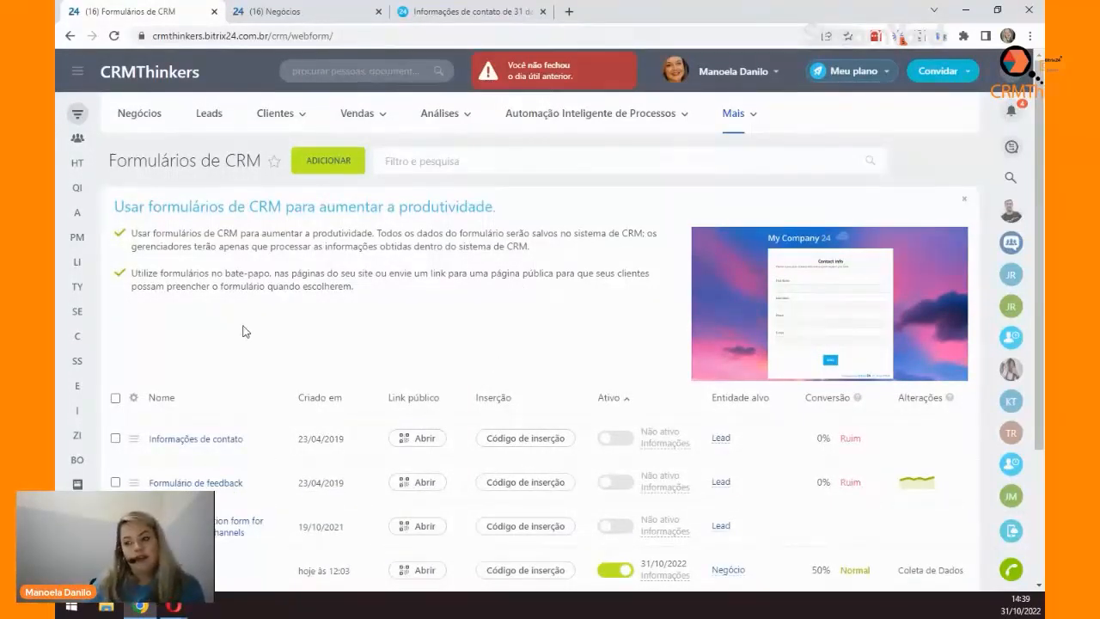
pyautogui.click(329, 171)
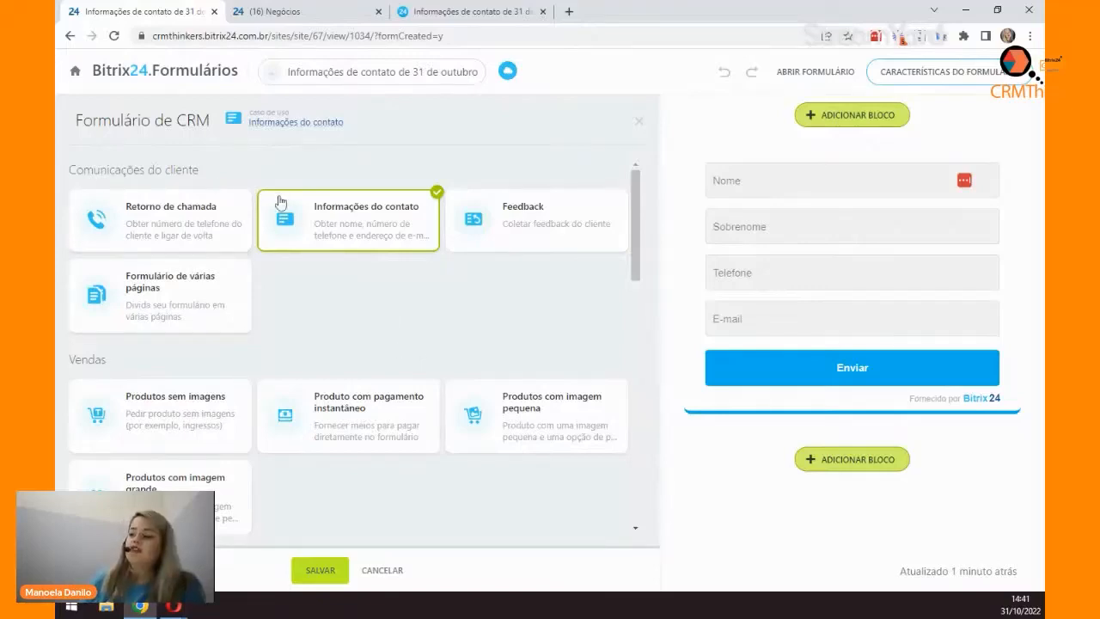
# Step: Browse the use-case templates for the new form and try the Retorno de chamada template
pyautogui.scroll(-3, 371, 265)
pyautogui.scroll(-1, 372, 266)
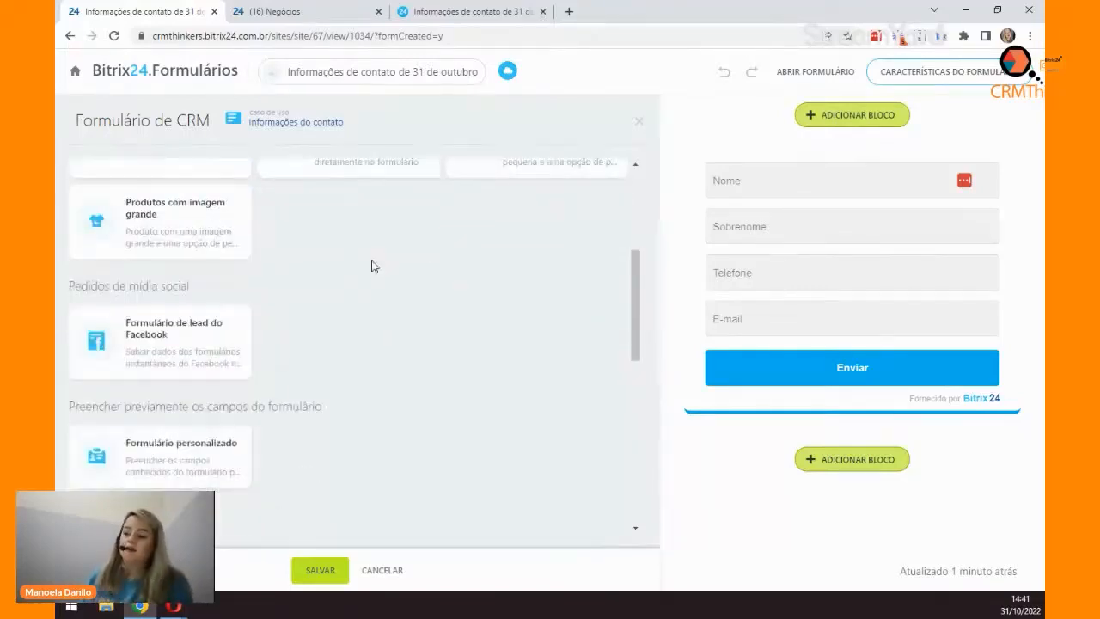
pyautogui.scroll(-6, 372, 266)
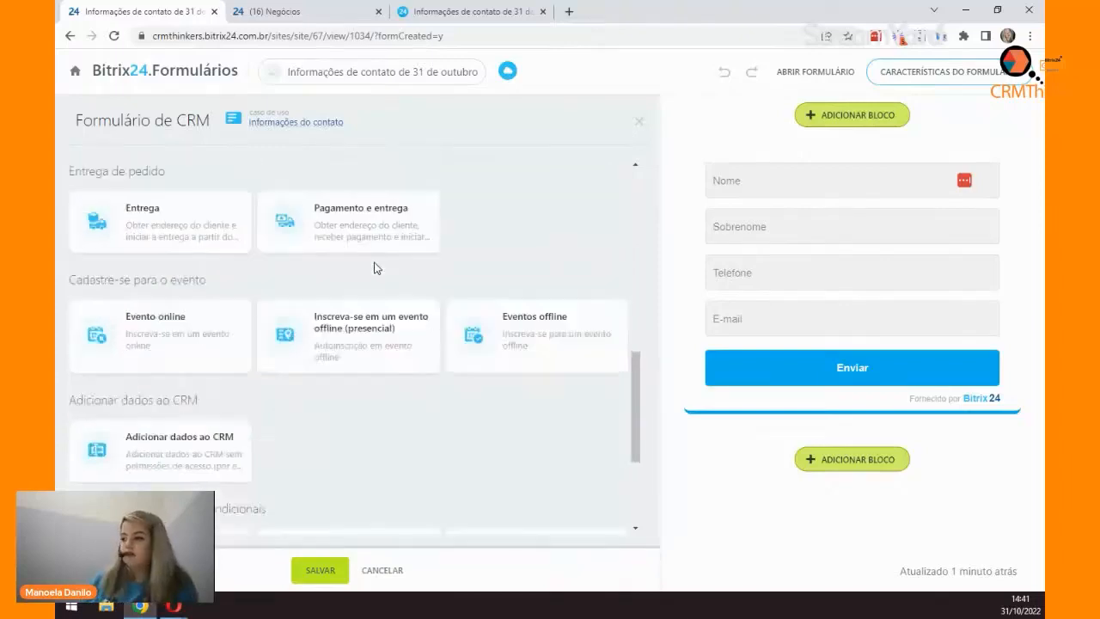
pyautogui.scroll(-2, 374, 268)
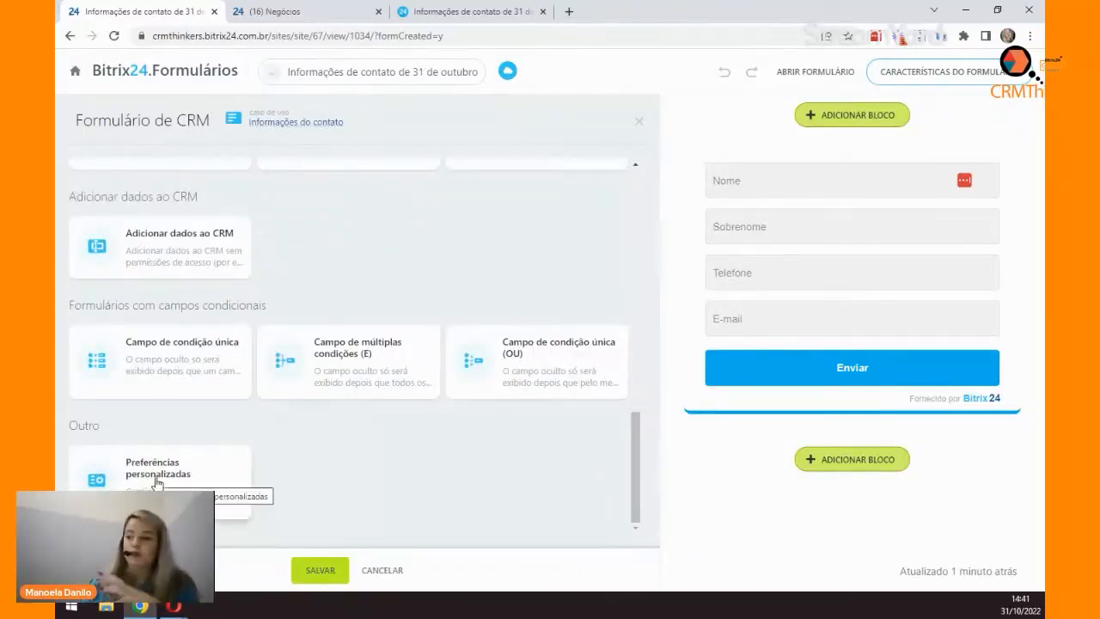
pyautogui.scroll(10, 444, 447)
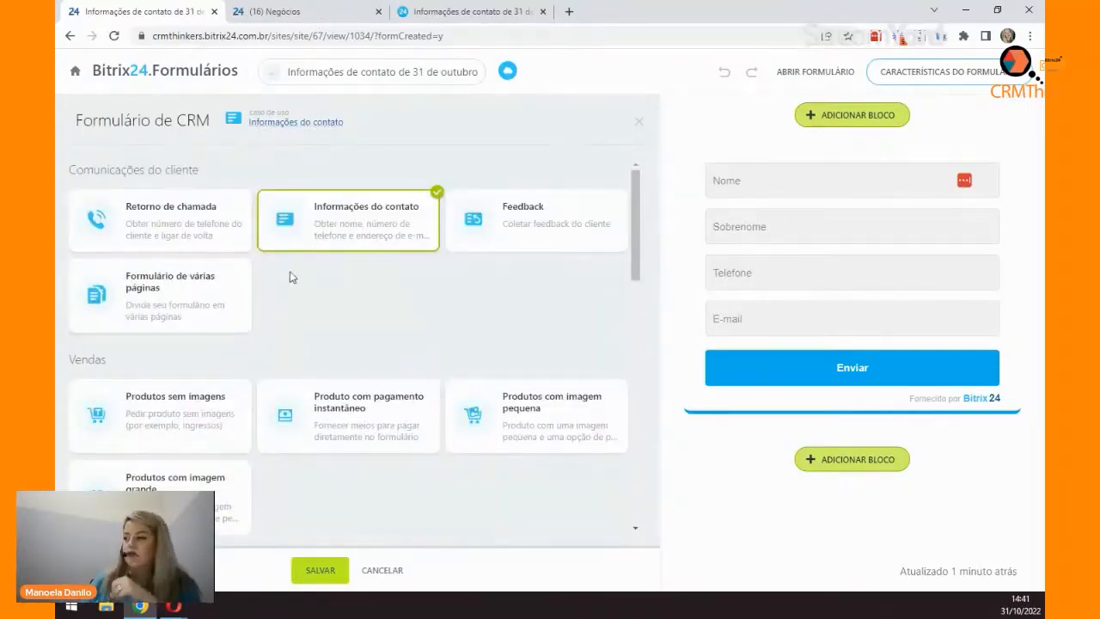
pyautogui.click(184, 230)
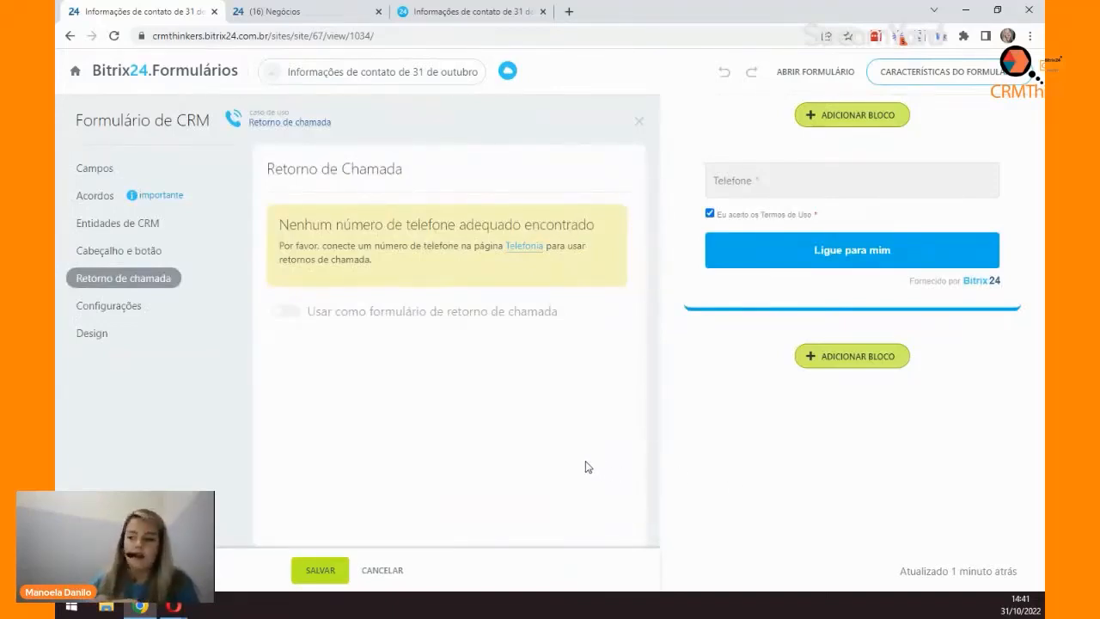
# Step: Leave the form without saving the template and reopen Informações de contato de 31 de outubro from the CRM forms list
pyautogui.click(70, 35)
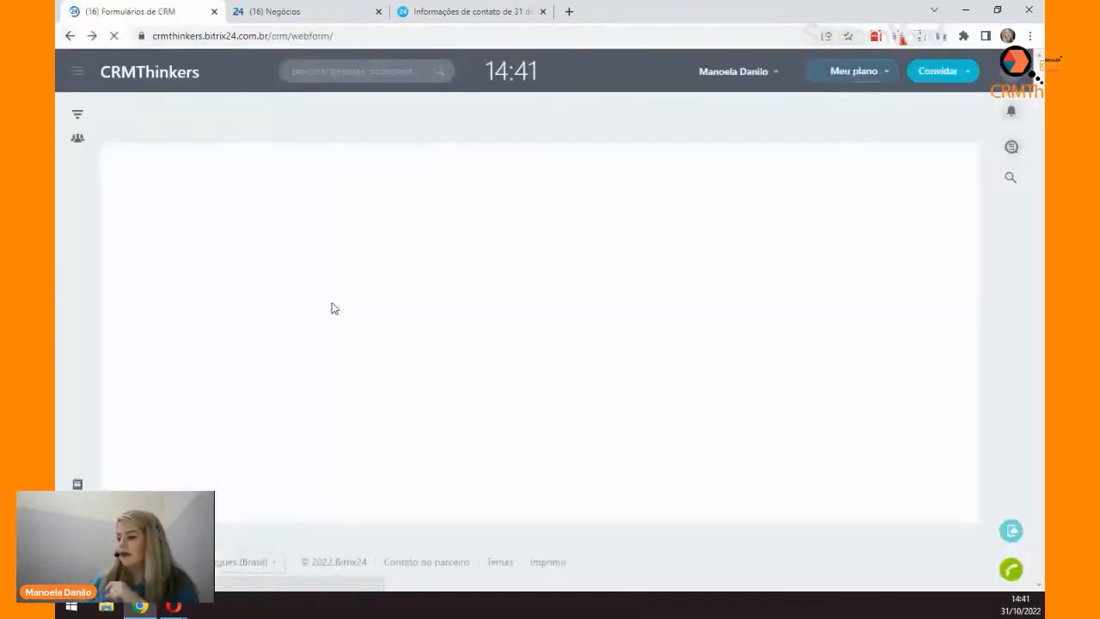
pyautogui.scroll(-3, 379, 361)
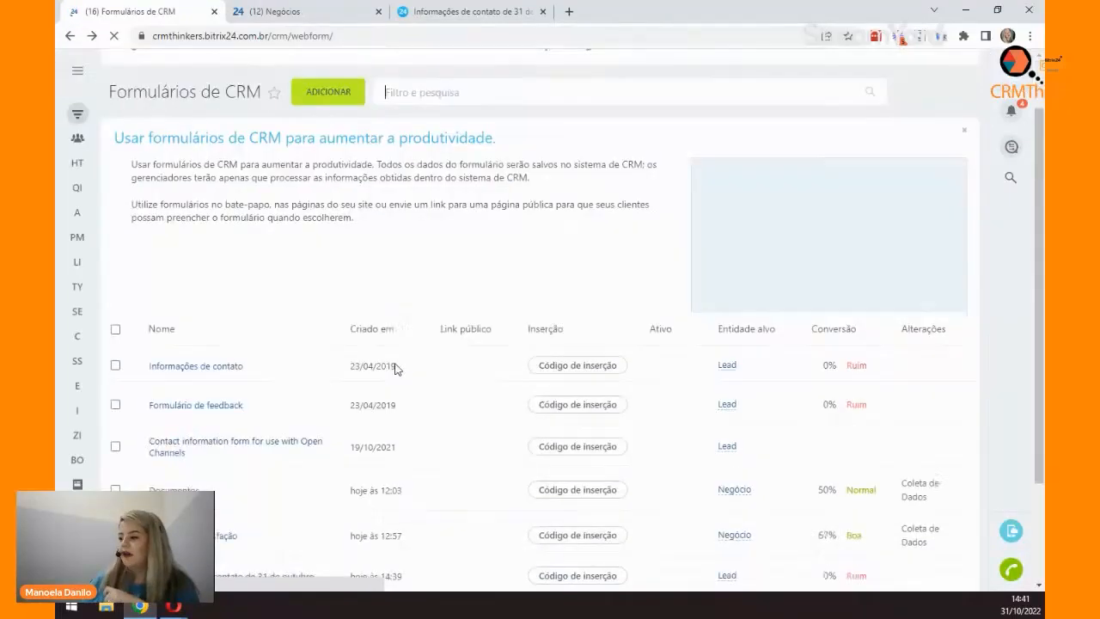
pyautogui.click(249, 448)
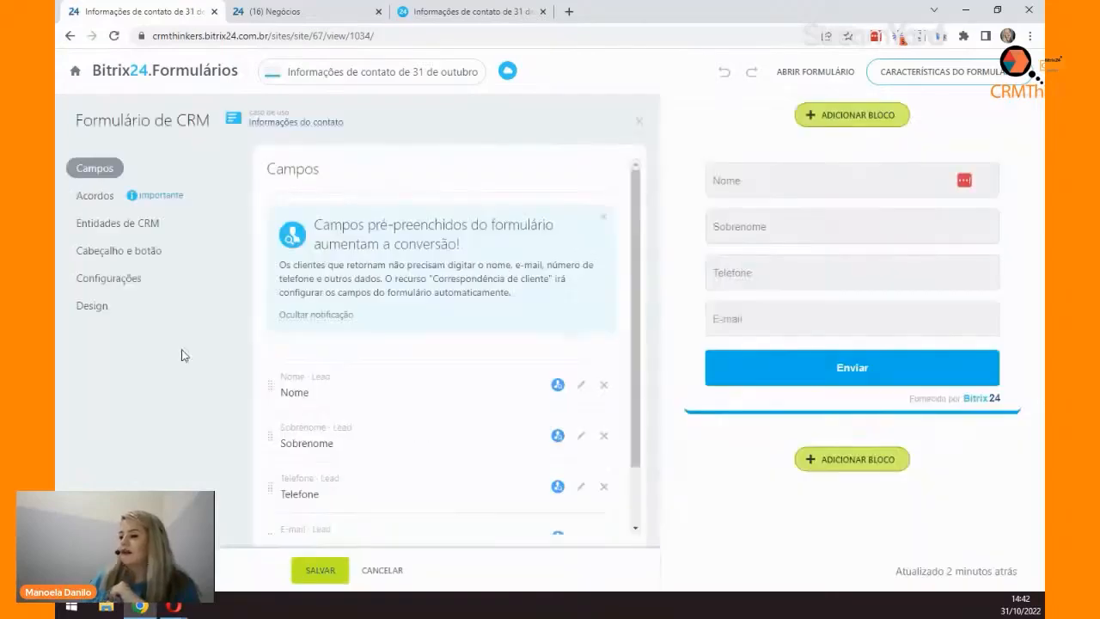
pyautogui.click(68, 37)
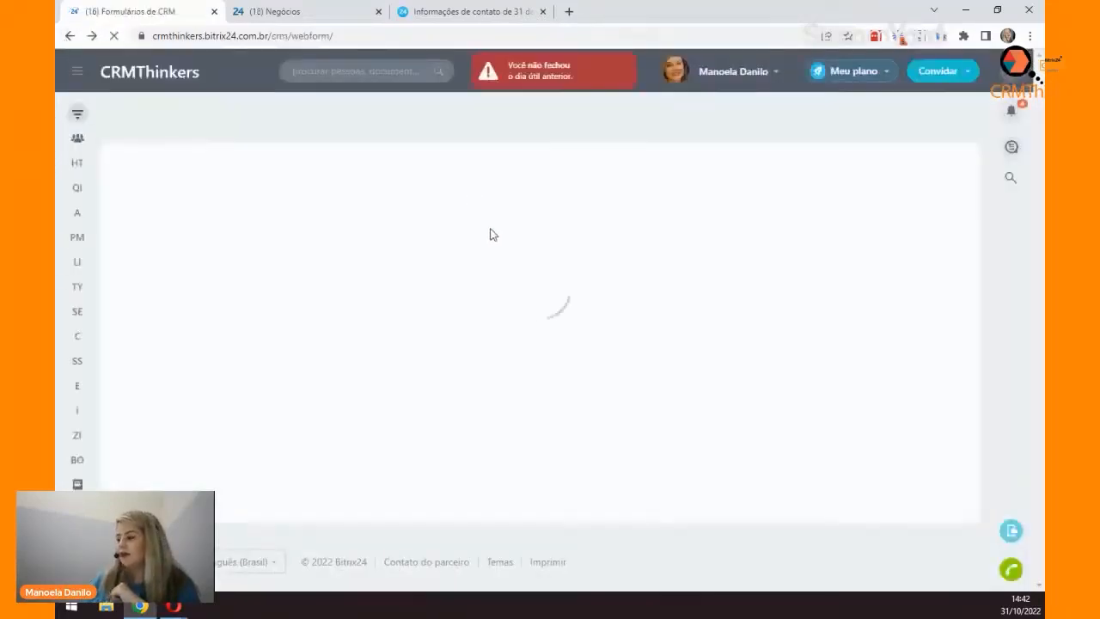
pyautogui.scroll(-3, 283, 411)
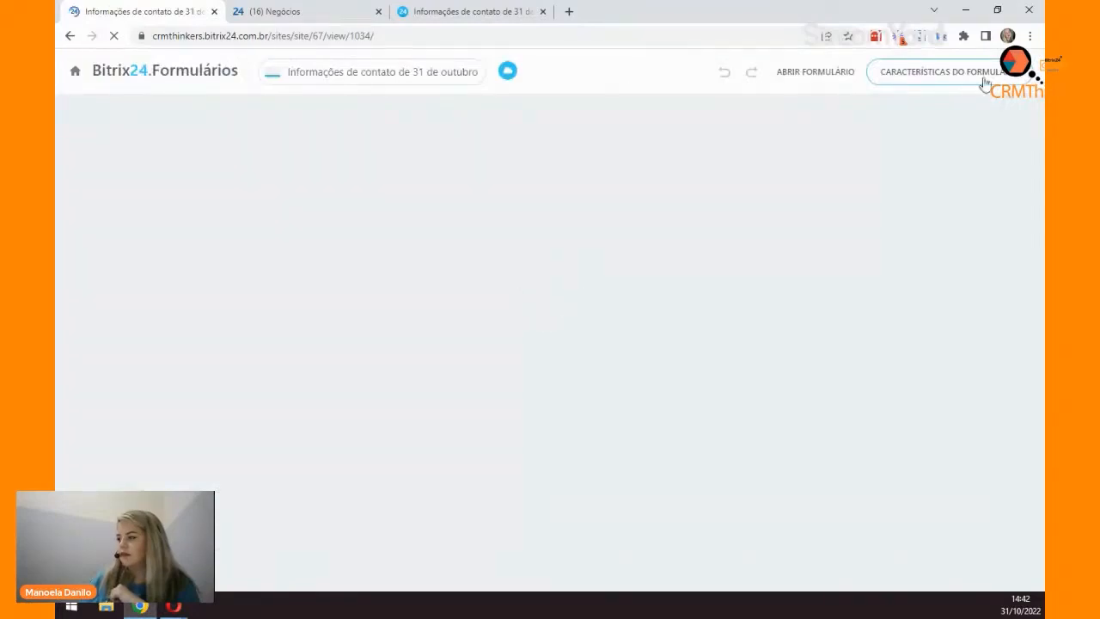
pyautogui.click(361, 71)
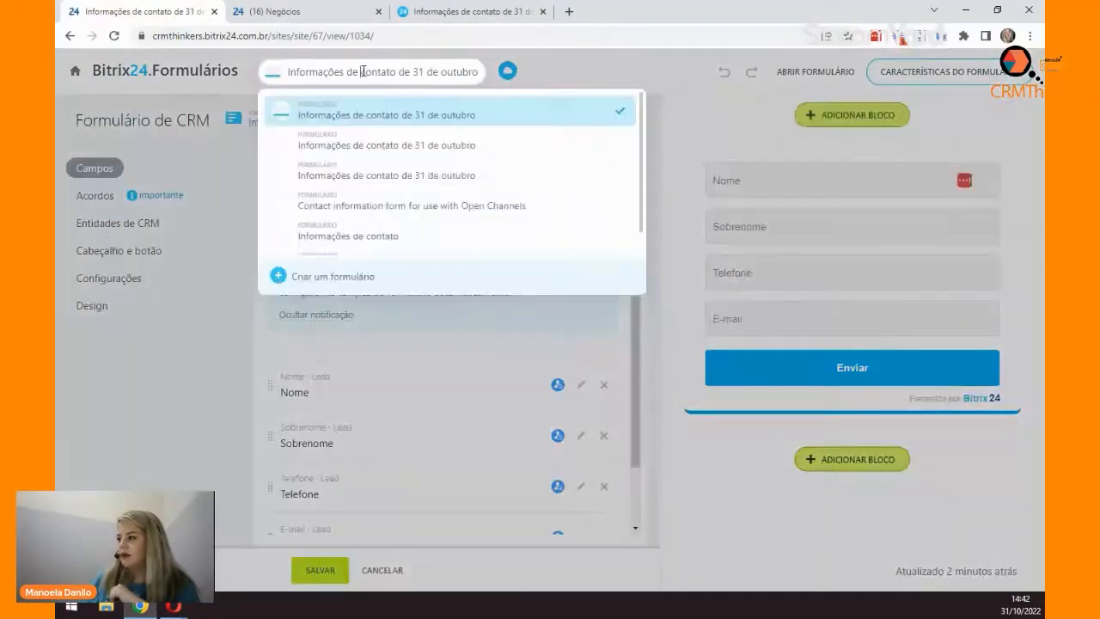
pyautogui.click(184, 160)
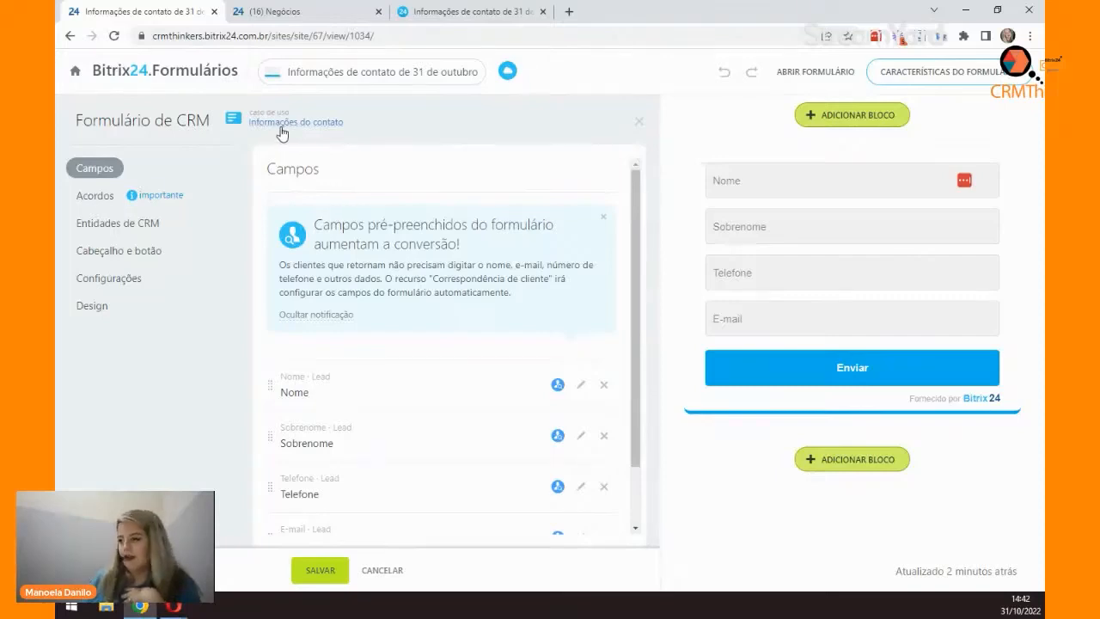
# Step: Switch the form's use case to Feedback and examine the fields it provides
pyautogui.click(287, 126)
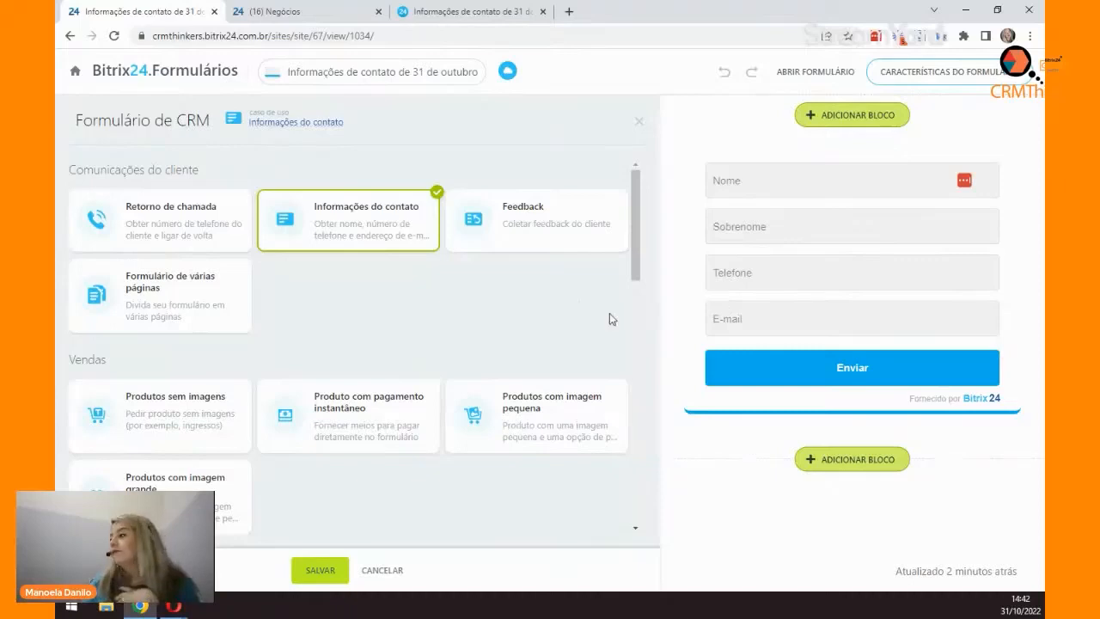
pyautogui.click(544, 241)
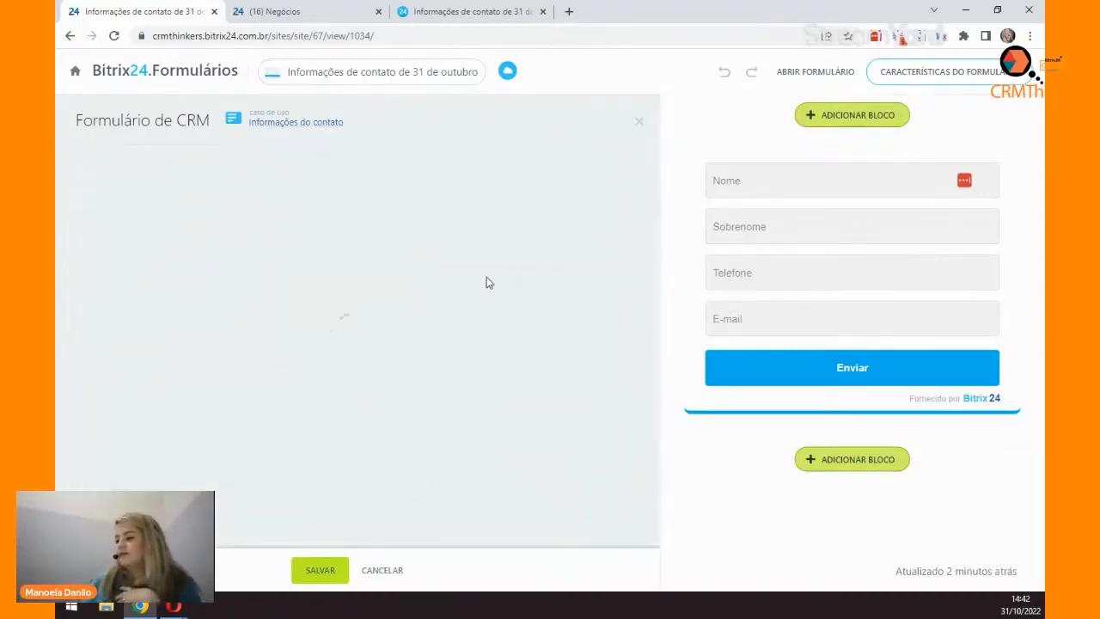
pyautogui.scroll(-1, 492, 326)
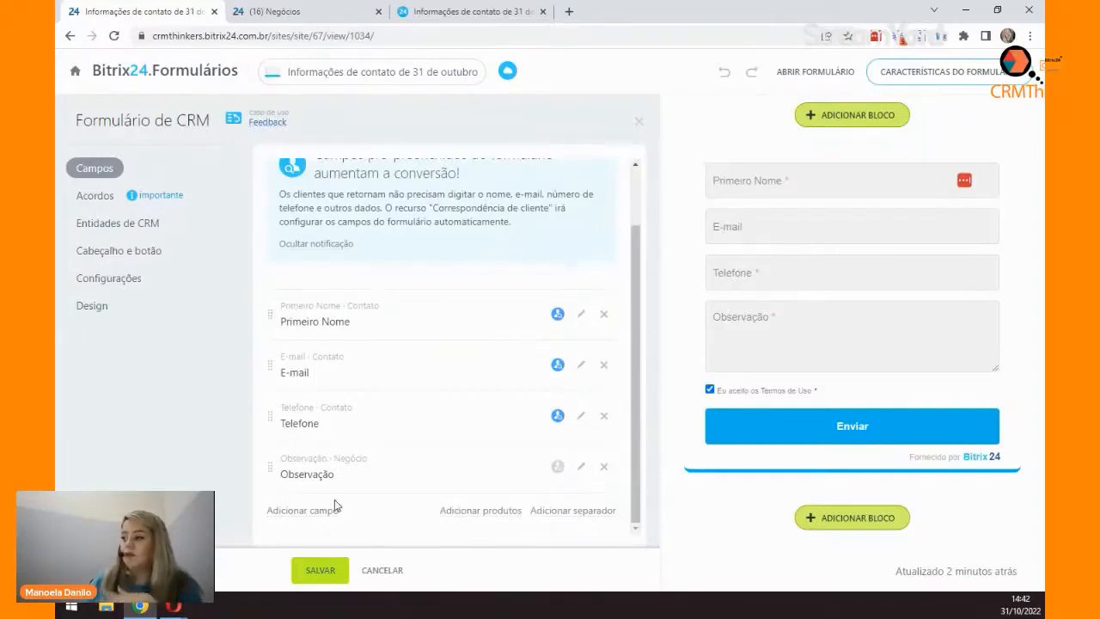
pyautogui.scroll(1, 414, 472)
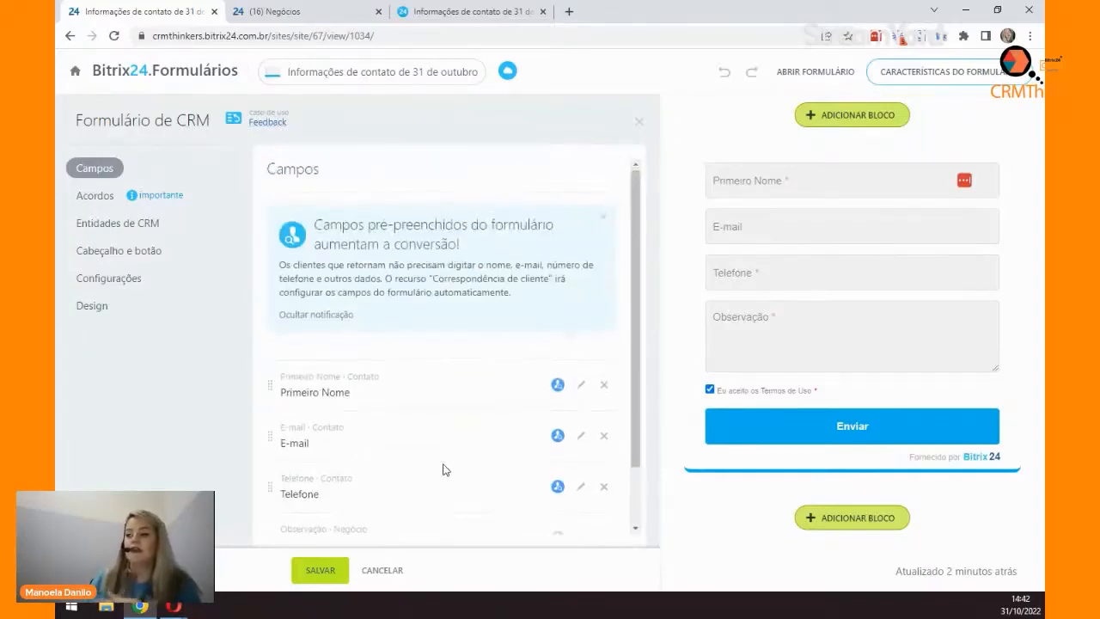
# Step: Switch the form's use case to Formulário de várias páginas and examine the fields on Página 1 and Página 2
pyautogui.click(276, 126)
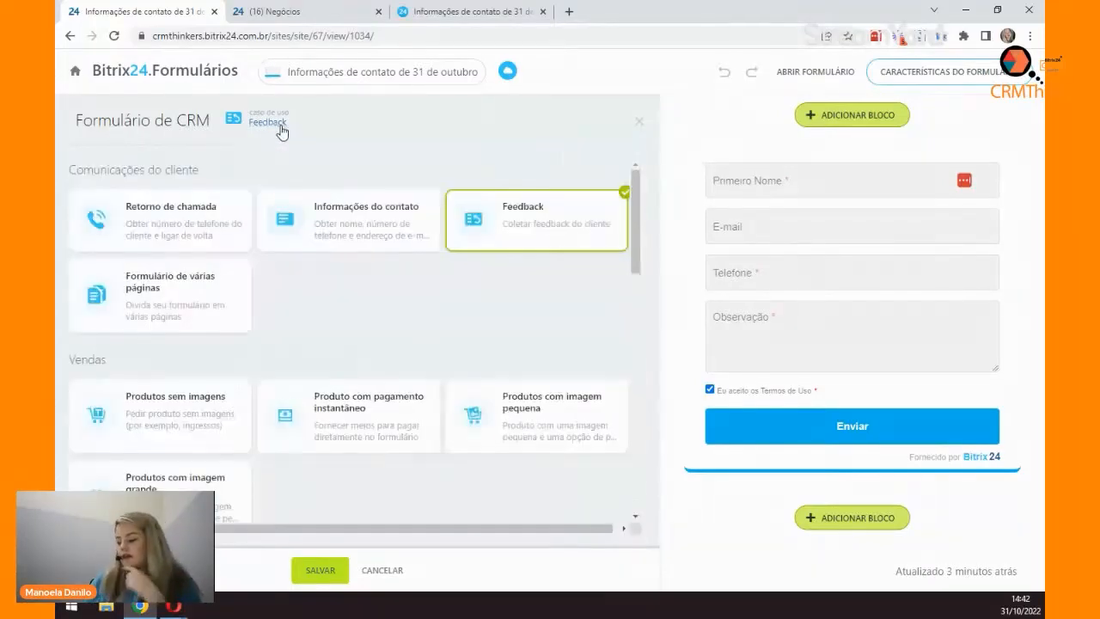
pyautogui.scroll(-1, 395, 357)
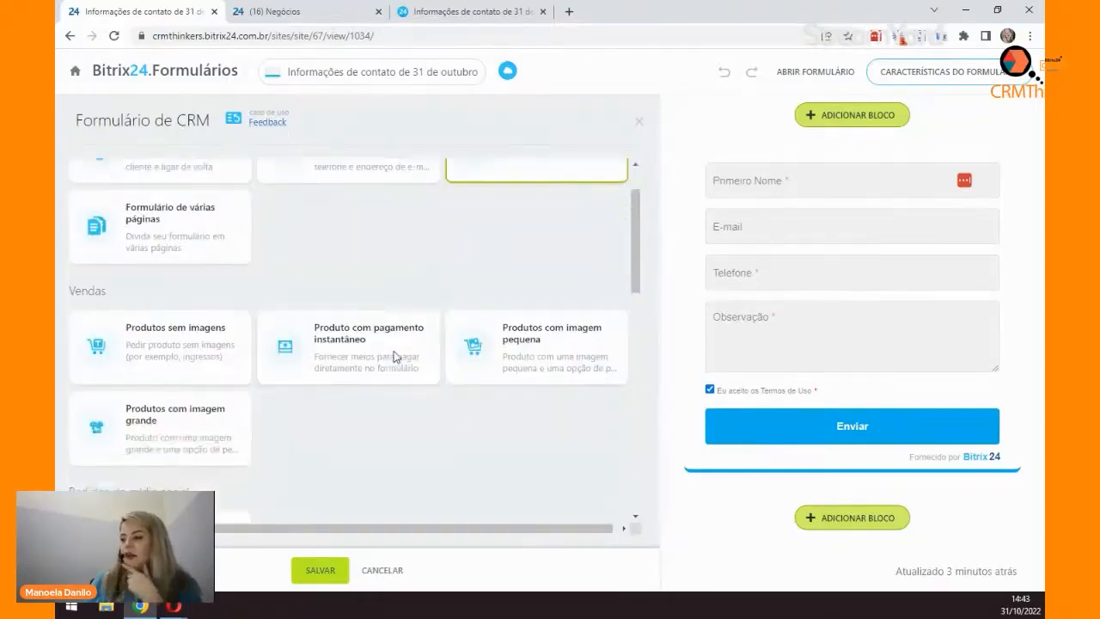
pyautogui.click(178, 256)
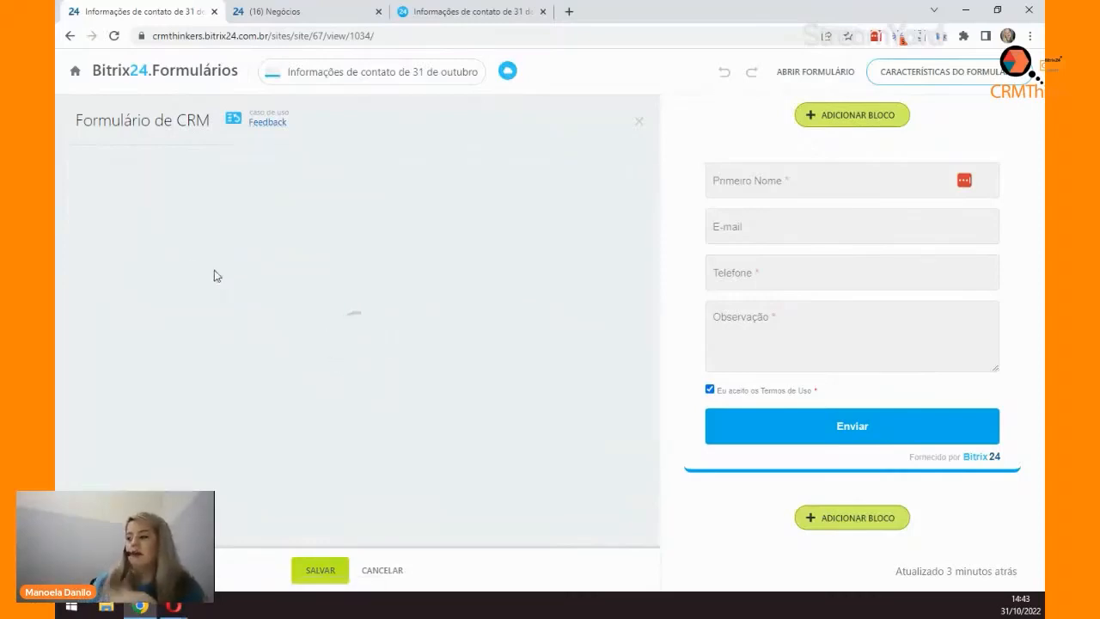
pyautogui.scroll(-1, 470, 411)
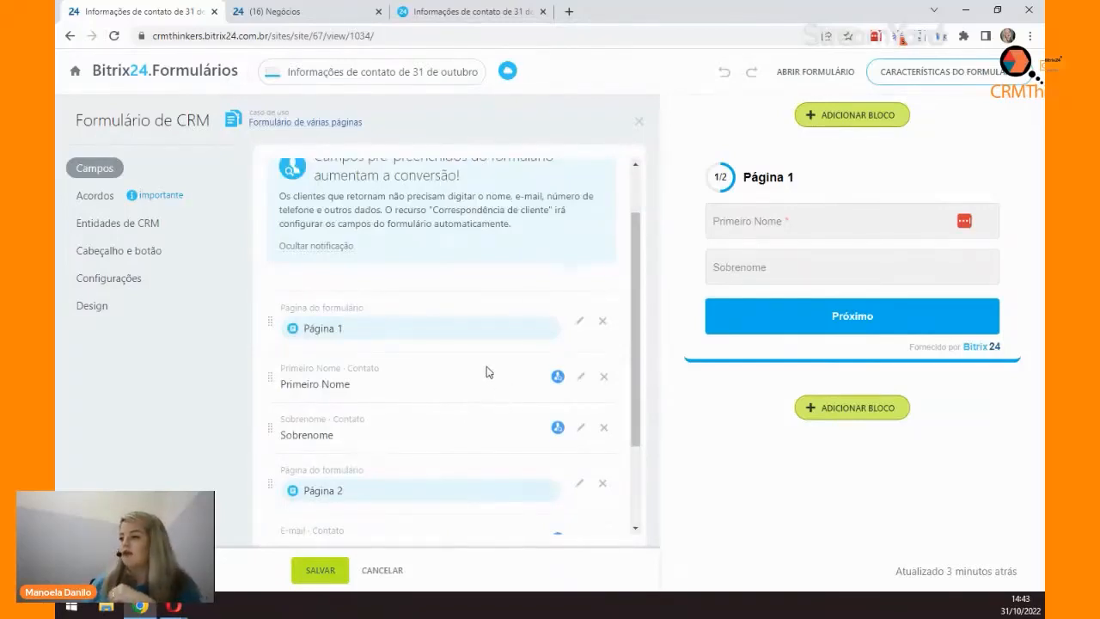
pyautogui.scroll(-2, 490, 375)
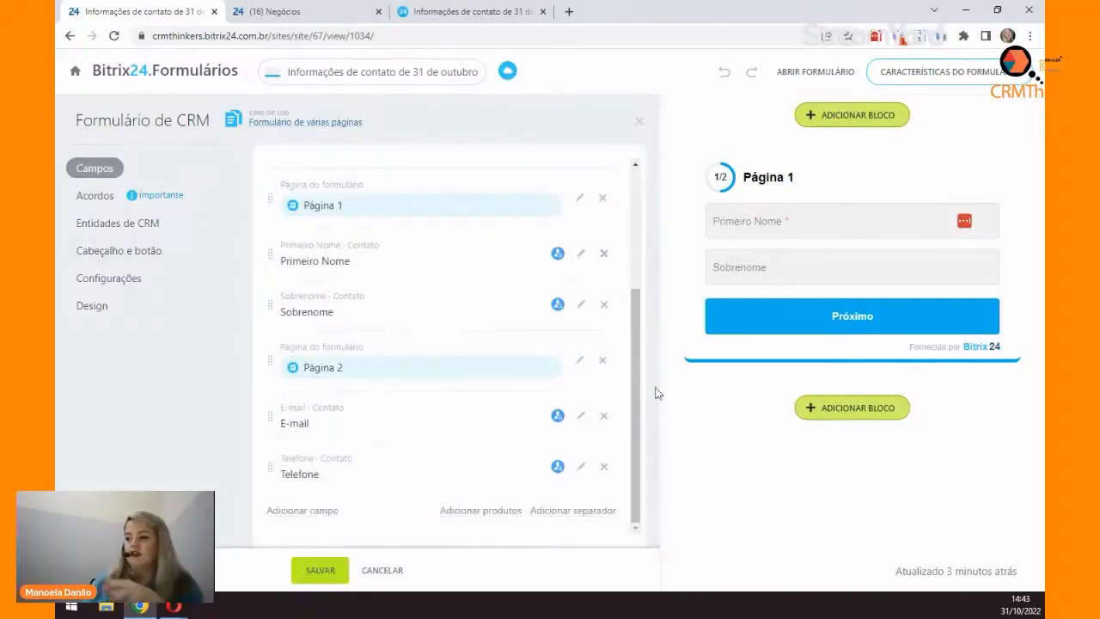
# Step: Open the settings of the Primeiro Nome field on Página 1 and examine the available options
pyautogui.click(581, 256)
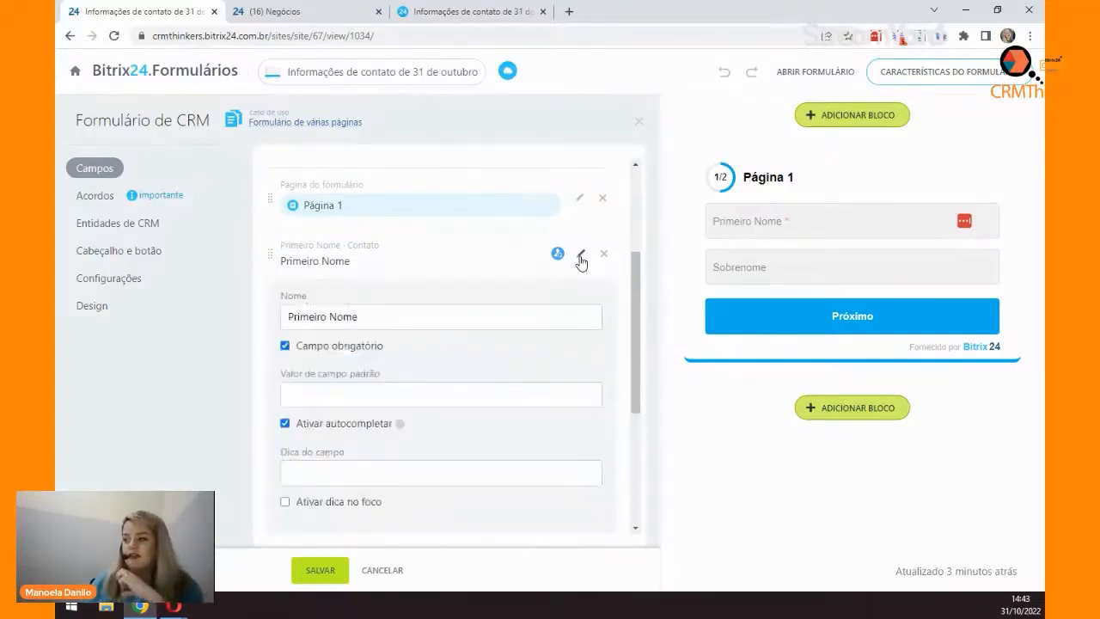
pyautogui.scroll(-1, 423, 363)
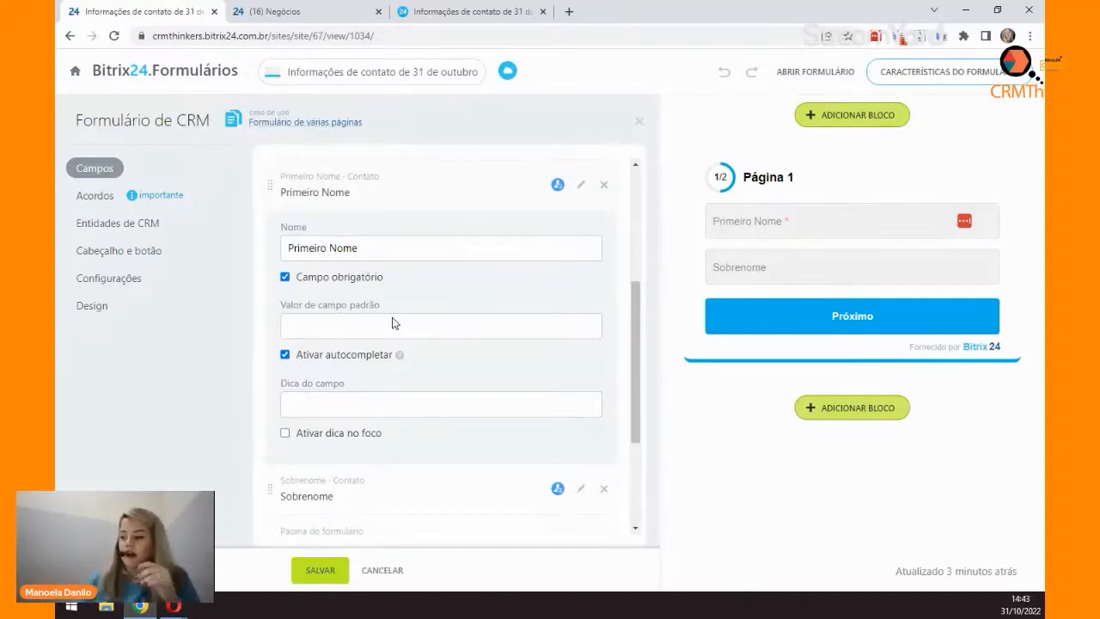
pyautogui.scroll(-3, 391, 322)
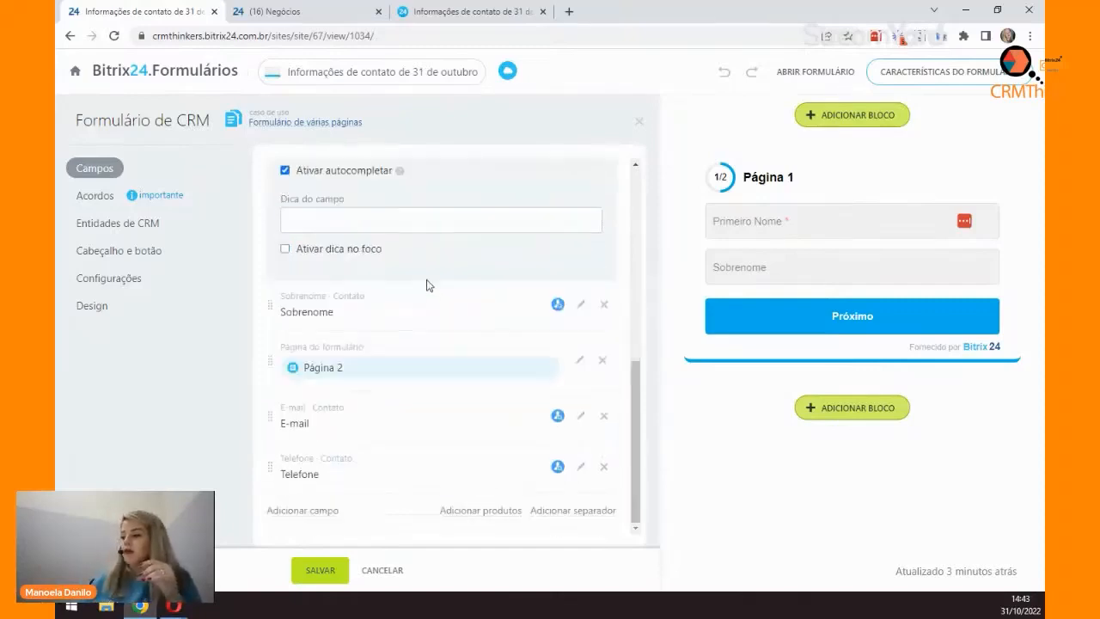
# Step: In the E-mail field's settings, try Campo obrigatório on and off, and enable Vários
pyautogui.click(578, 422)
pyautogui.scroll(-3, 507, 415)
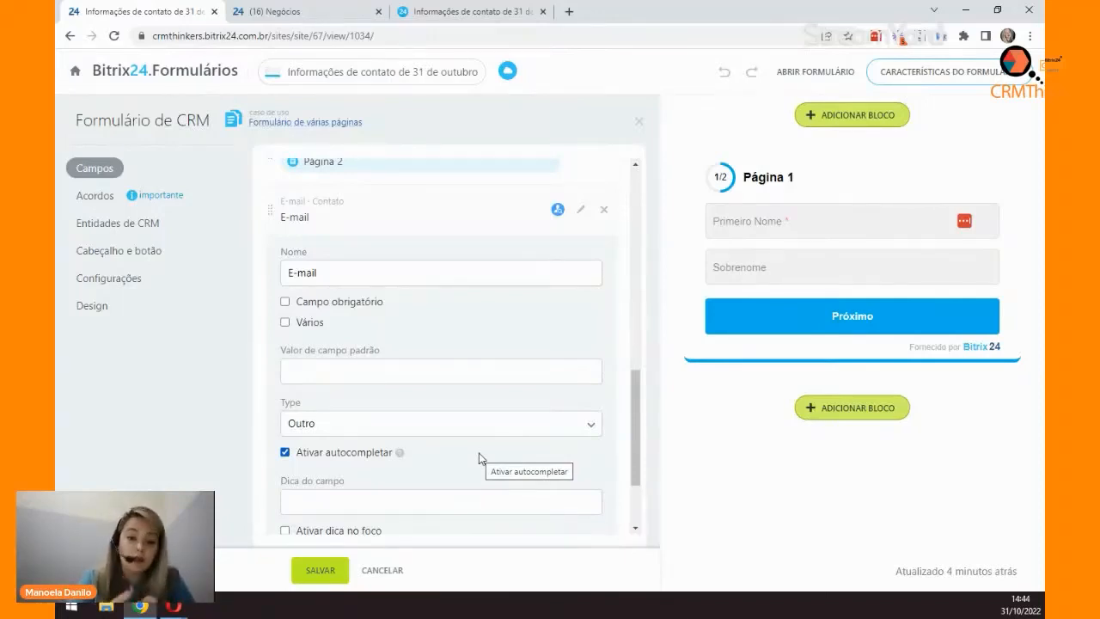
pyautogui.click(313, 306)
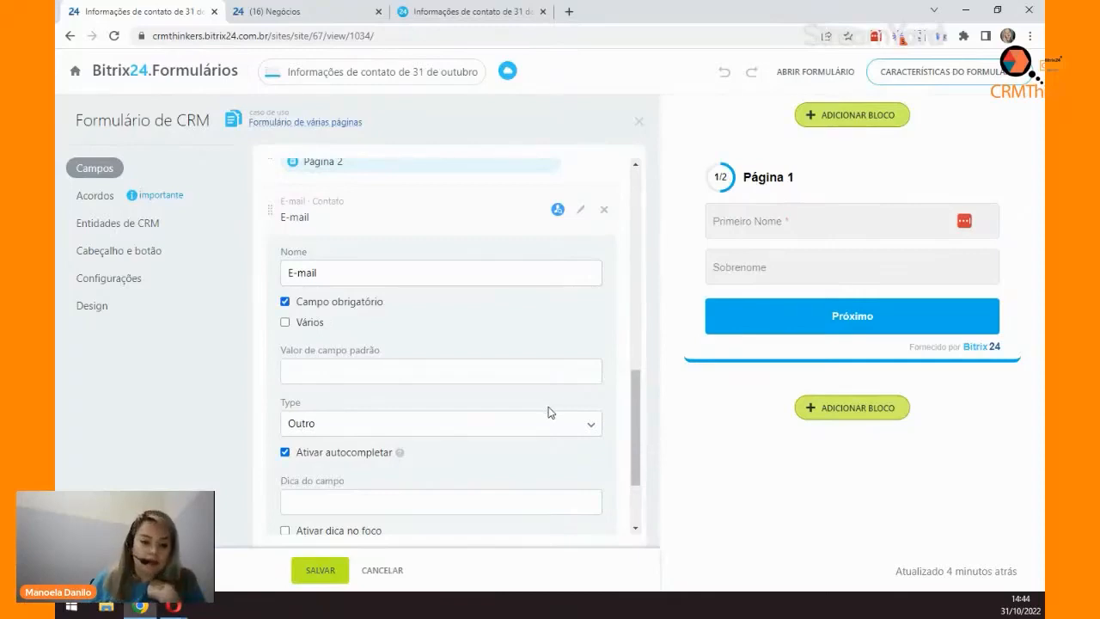
pyautogui.click(315, 306)
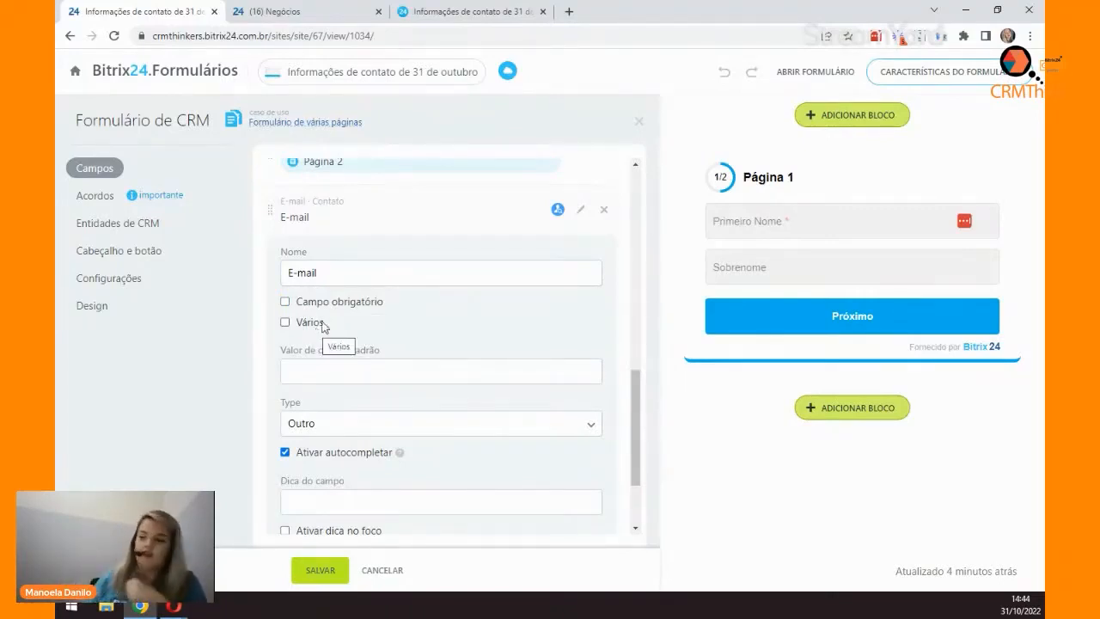
pyautogui.click(311, 327)
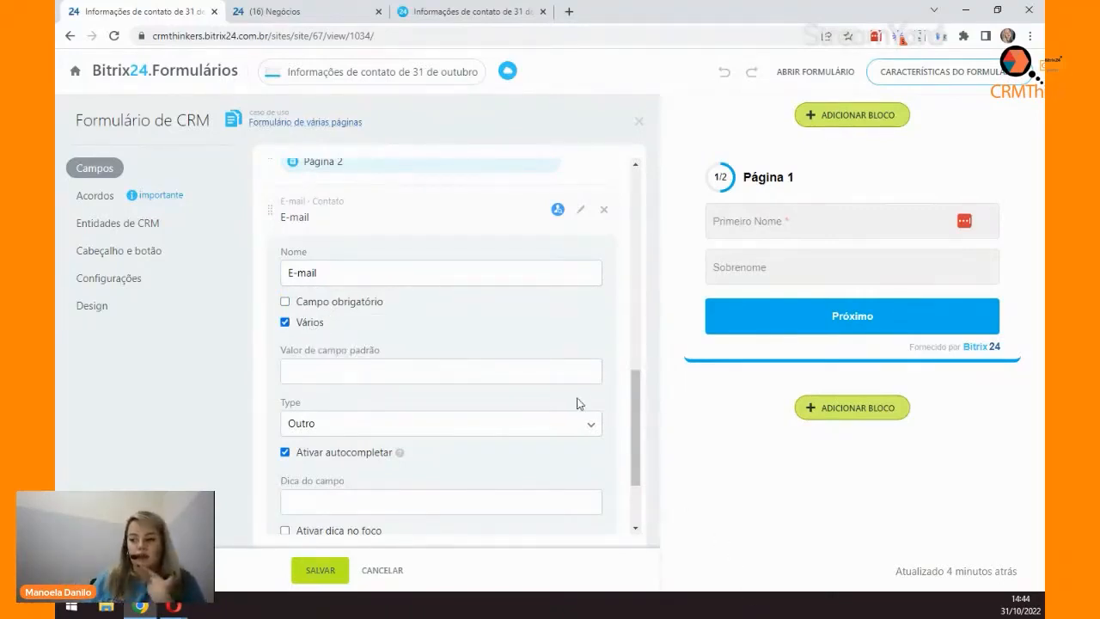
pyautogui.scroll(-1, 538, 400)
pyautogui.scroll(5, 538, 400)
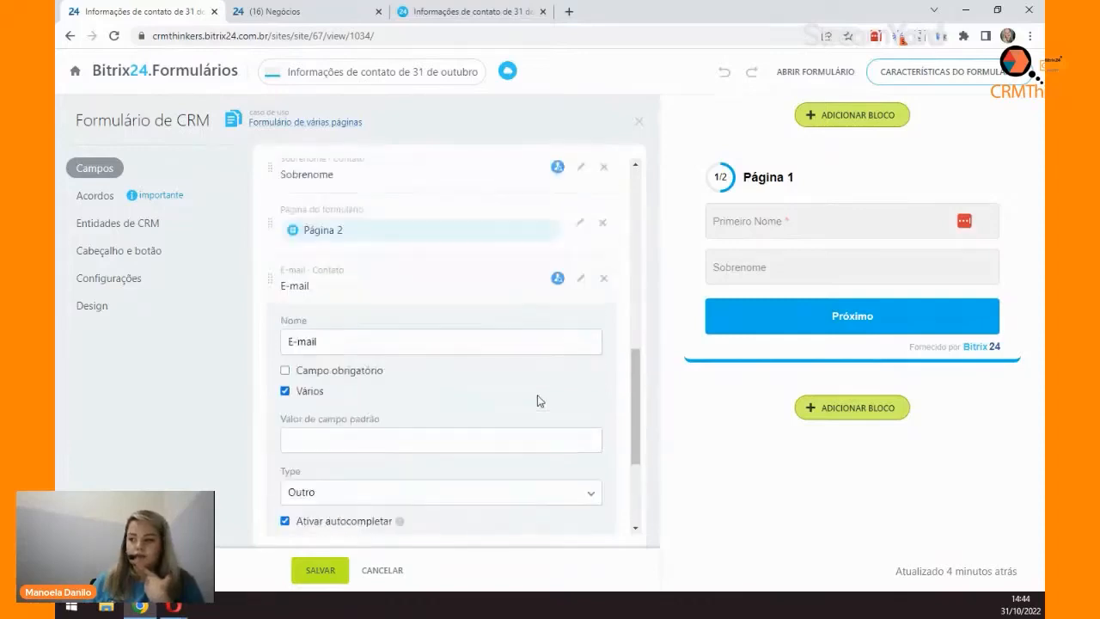
pyautogui.scroll(2, 408, 490)
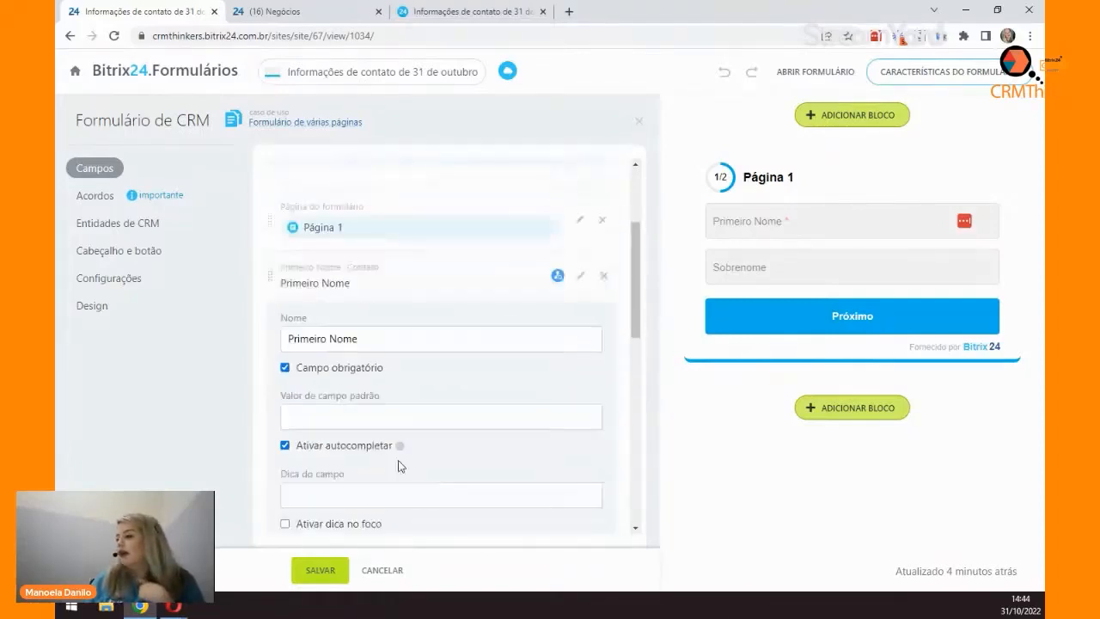
# Step: Switch the form's use case to Produtos sem imagens
pyautogui.click(283, 123)
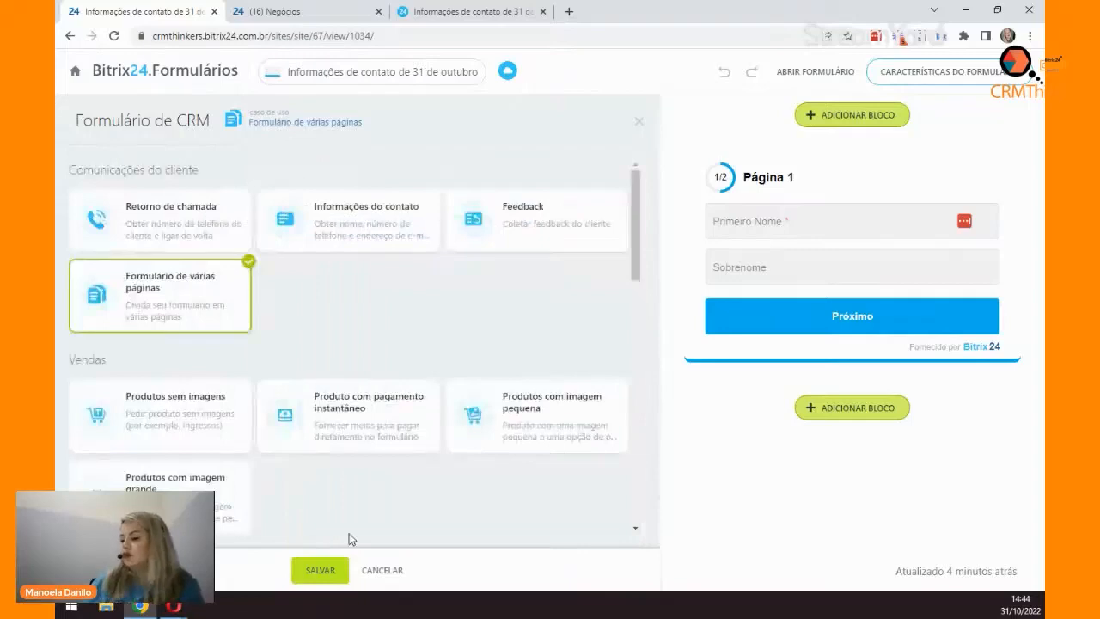
pyautogui.scroll(-3, 370, 507)
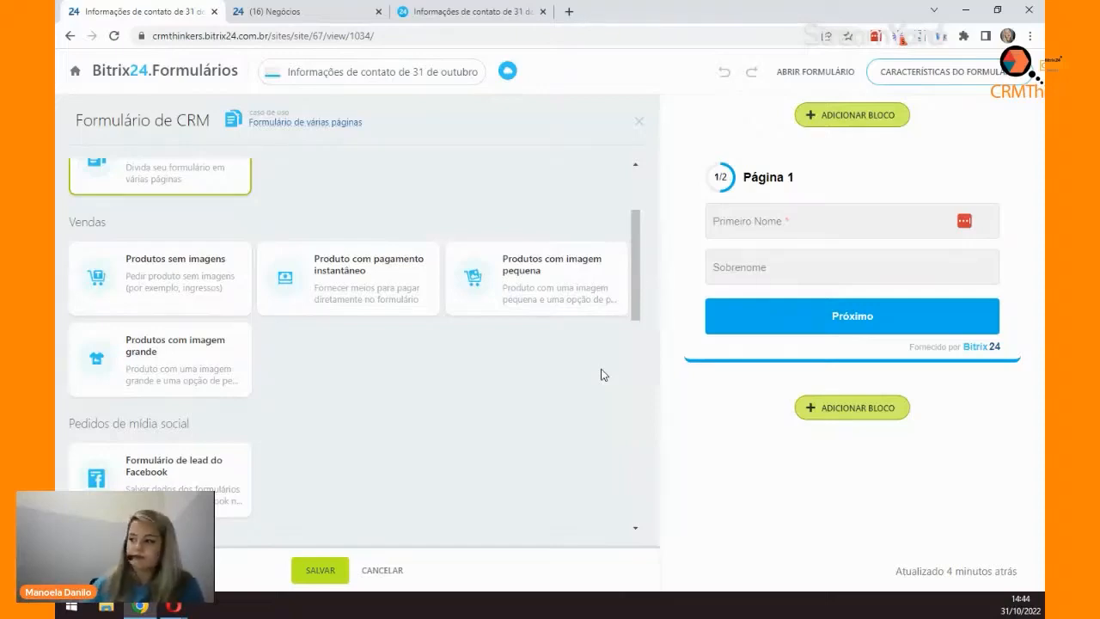
pyautogui.click(200, 300)
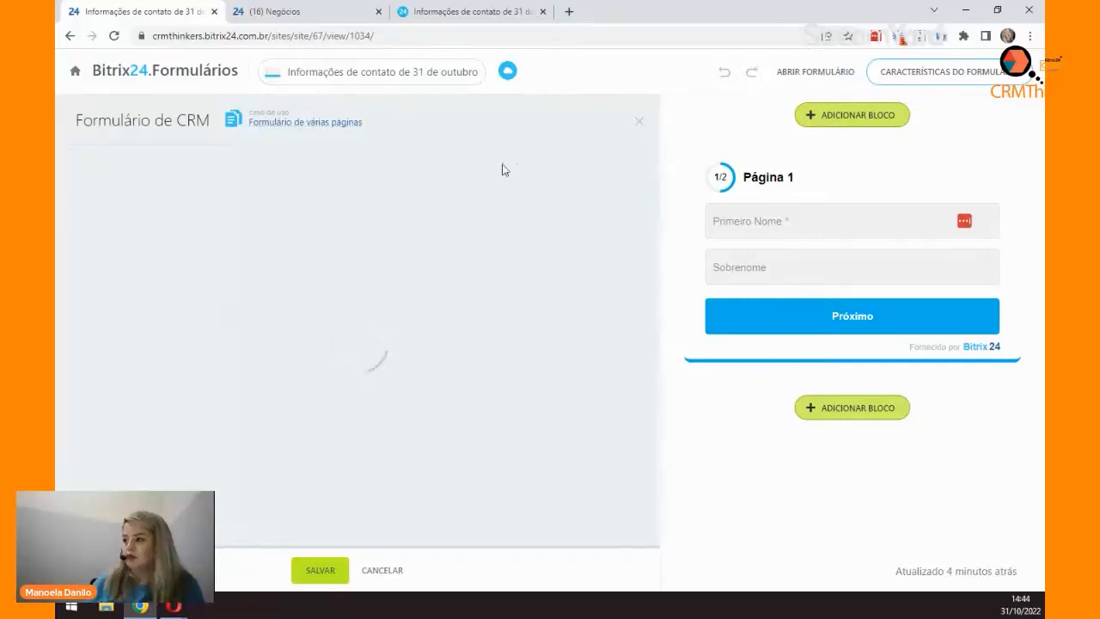
pyautogui.click(340, 11)
pyautogui.click(174, 12)
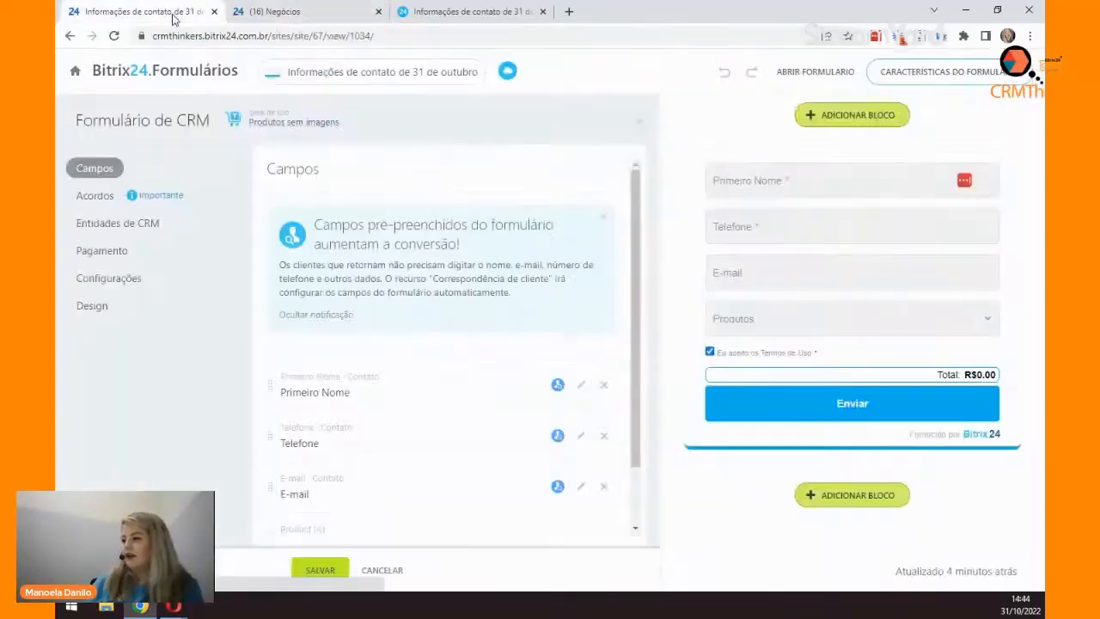
# Step: Open the settings of the Produtos field and examine its product list and options
pyautogui.scroll(-2, 494, 444)
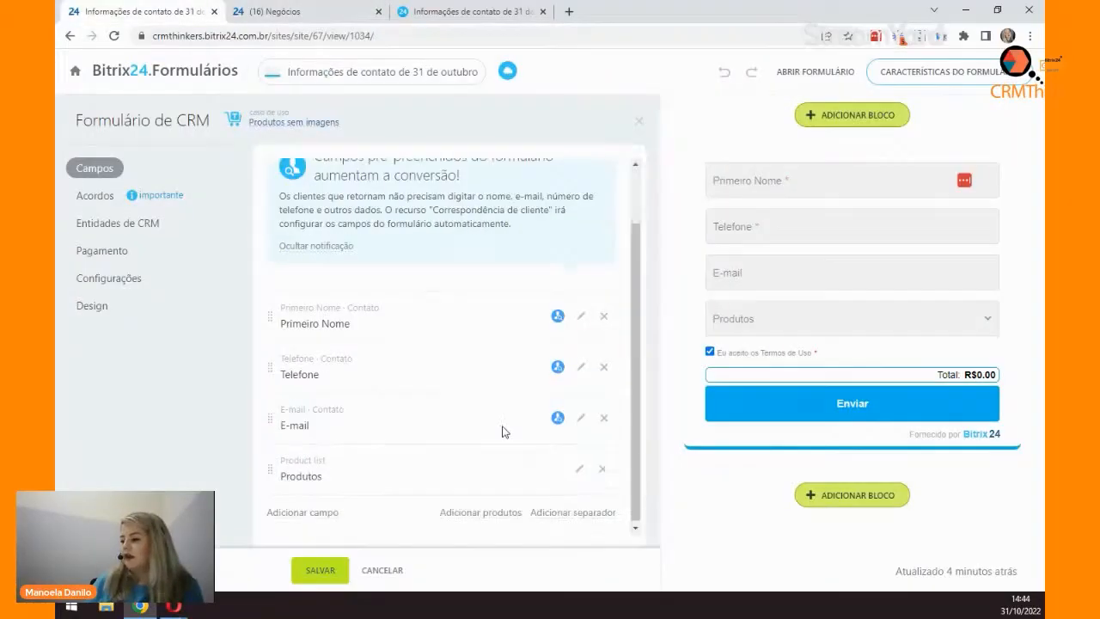
pyautogui.click(581, 469)
pyautogui.scroll(-5, 523, 452)
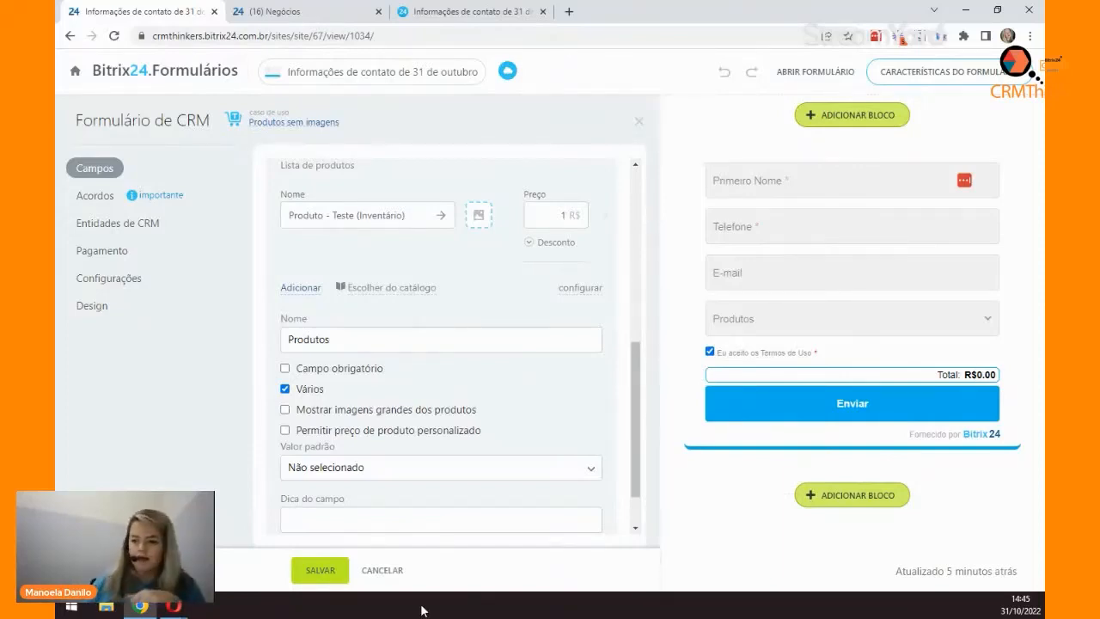
# Step: Browse the use-case templates, open Formulário personalizado and read its help article on personalization tags
pyautogui.click(307, 129)
pyautogui.scroll(-3, 468, 427)
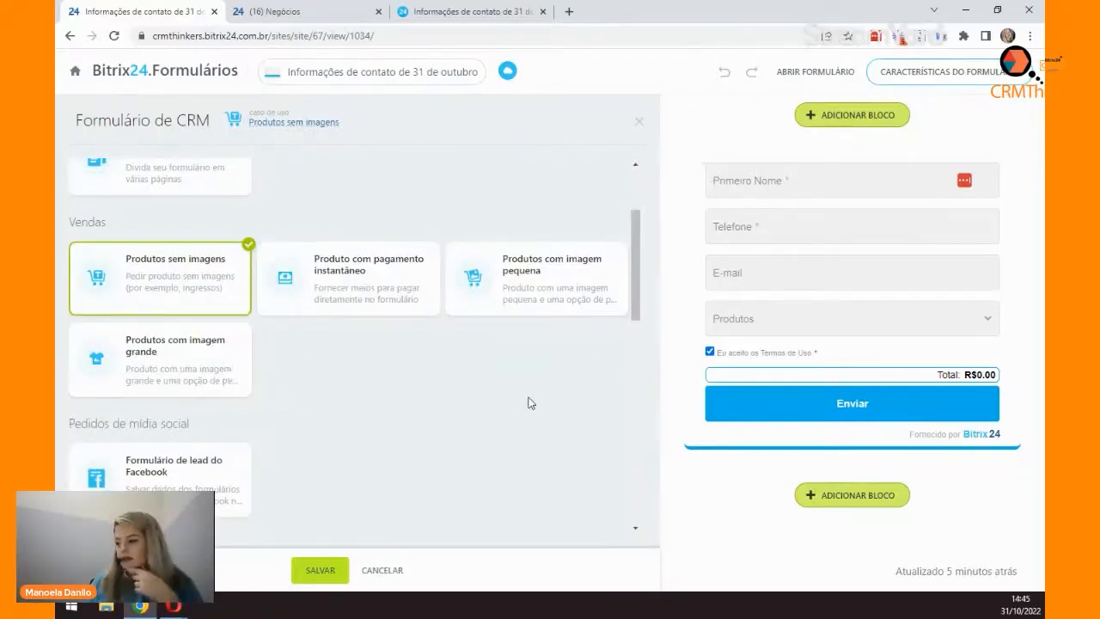
pyautogui.scroll(-2, 512, 402)
pyautogui.scroll(-1, 506, 402)
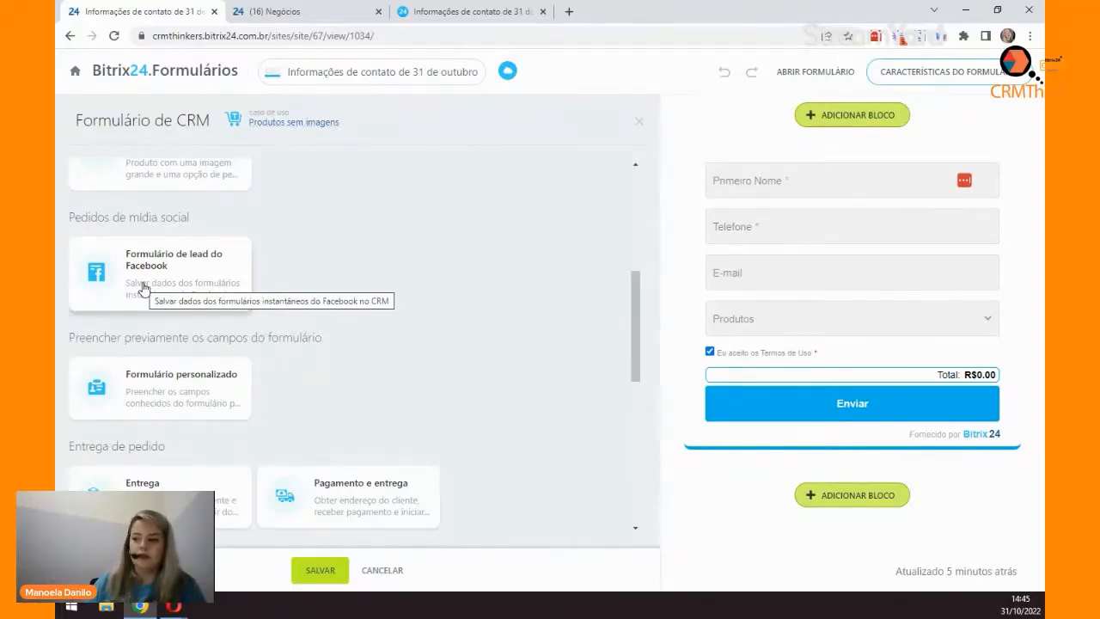
pyautogui.scroll(-2, 440, 272)
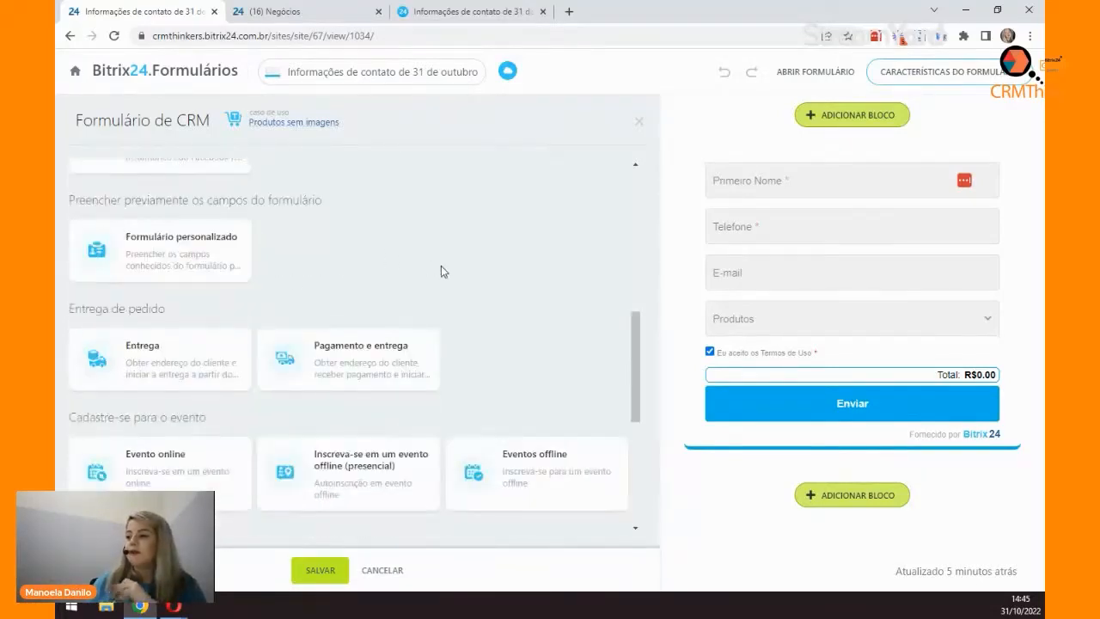
pyautogui.click(235, 250)
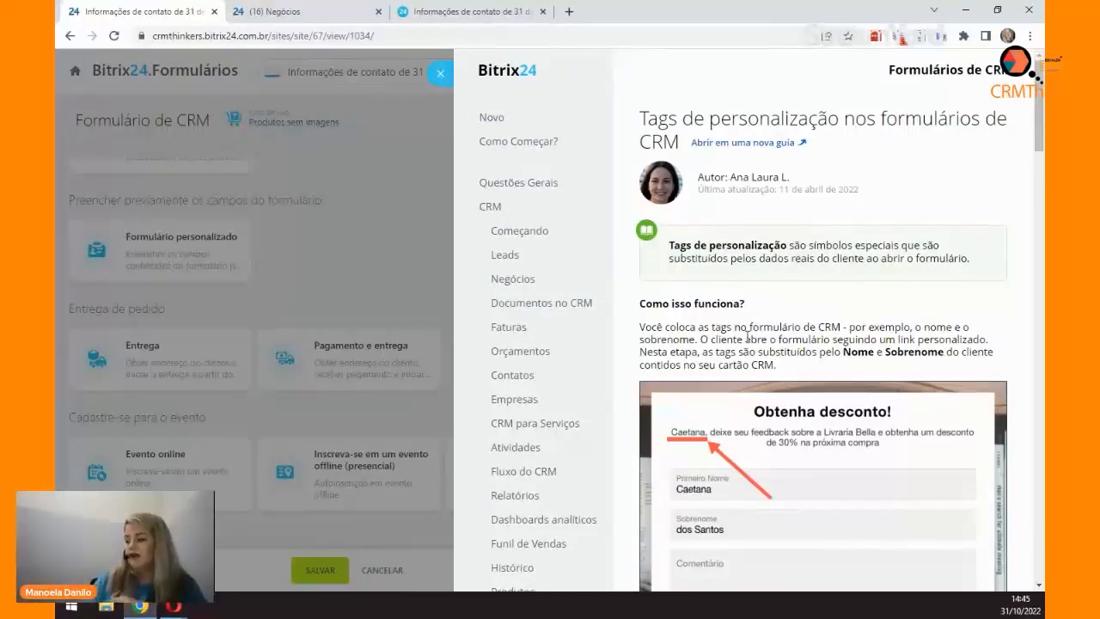
pyautogui.scroll(-2, 855, 361)
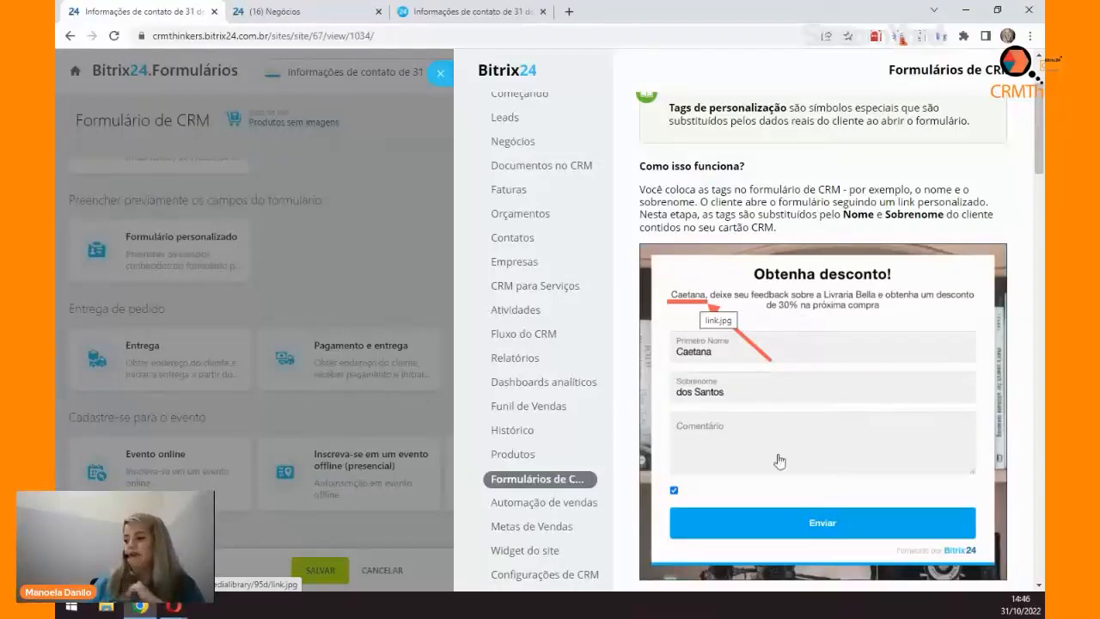
pyautogui.scroll(-5, 747, 430)
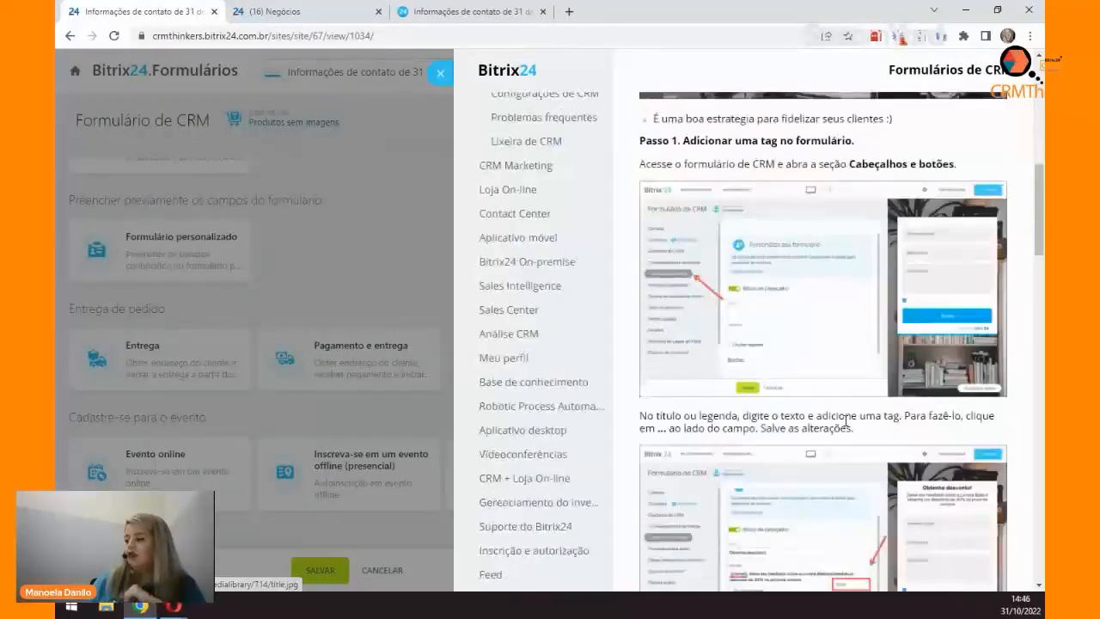
pyautogui.scroll(-4, 842, 421)
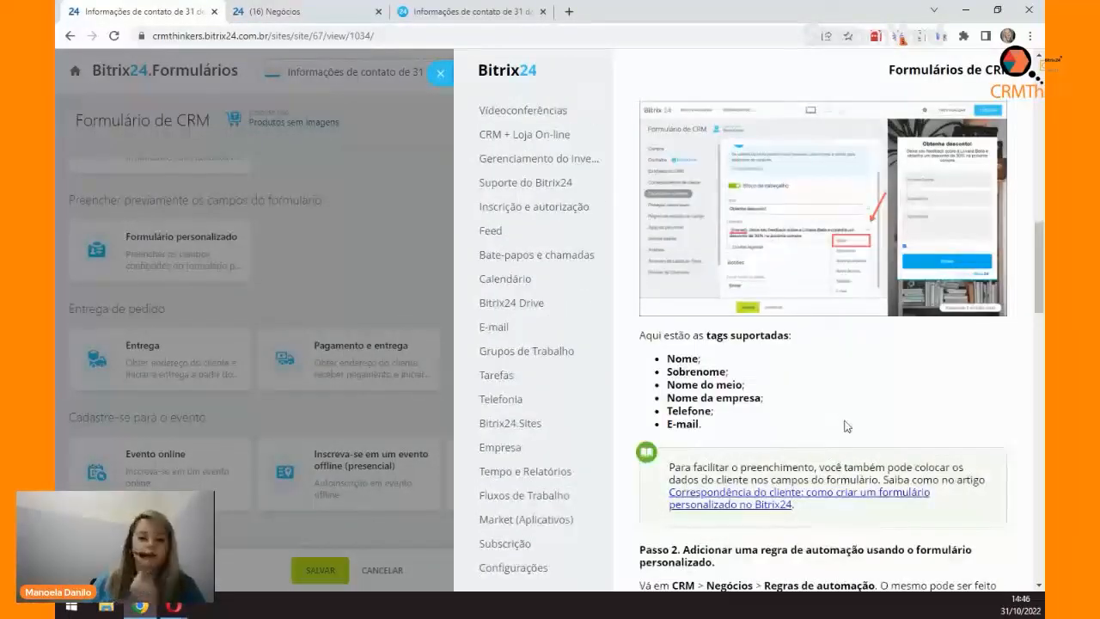
pyautogui.click(442, 75)
# Step: Switch the form's use case to Preferências personalizadas and remove the Produtos field
pyautogui.scroll(-1, 414, 223)
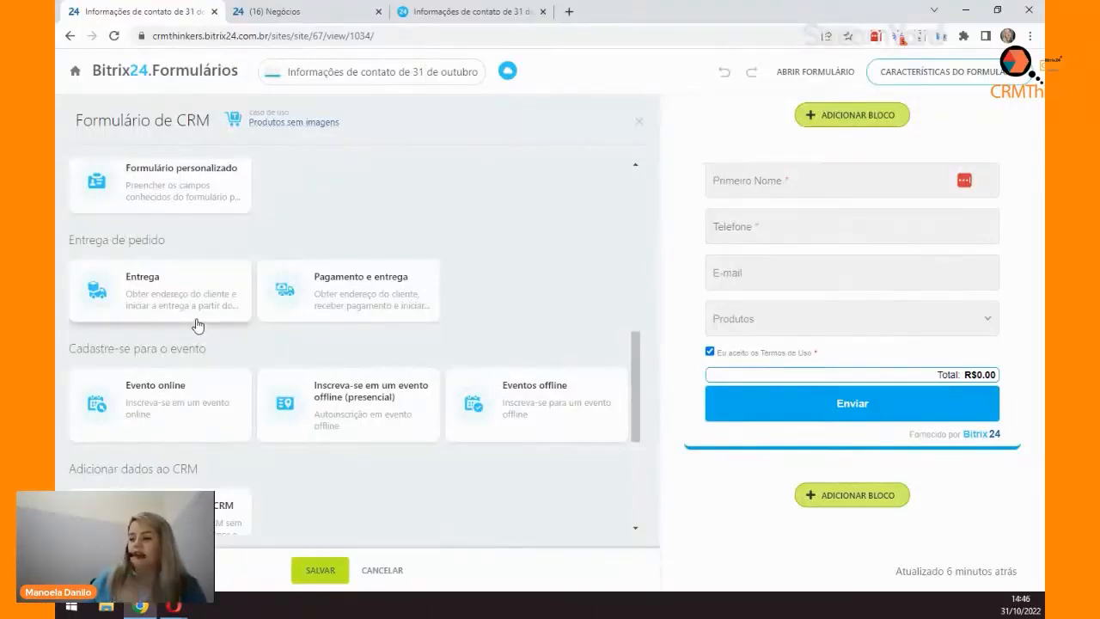
pyautogui.scroll(-1, 486, 295)
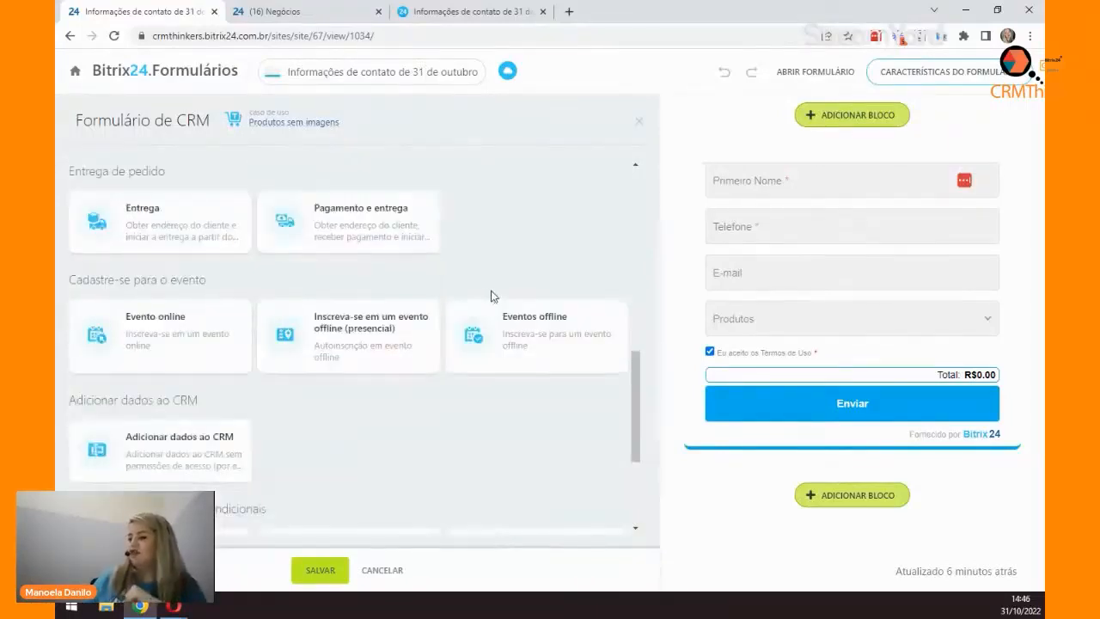
pyautogui.scroll(-1, 491, 295)
pyautogui.scroll(-1, 439, 401)
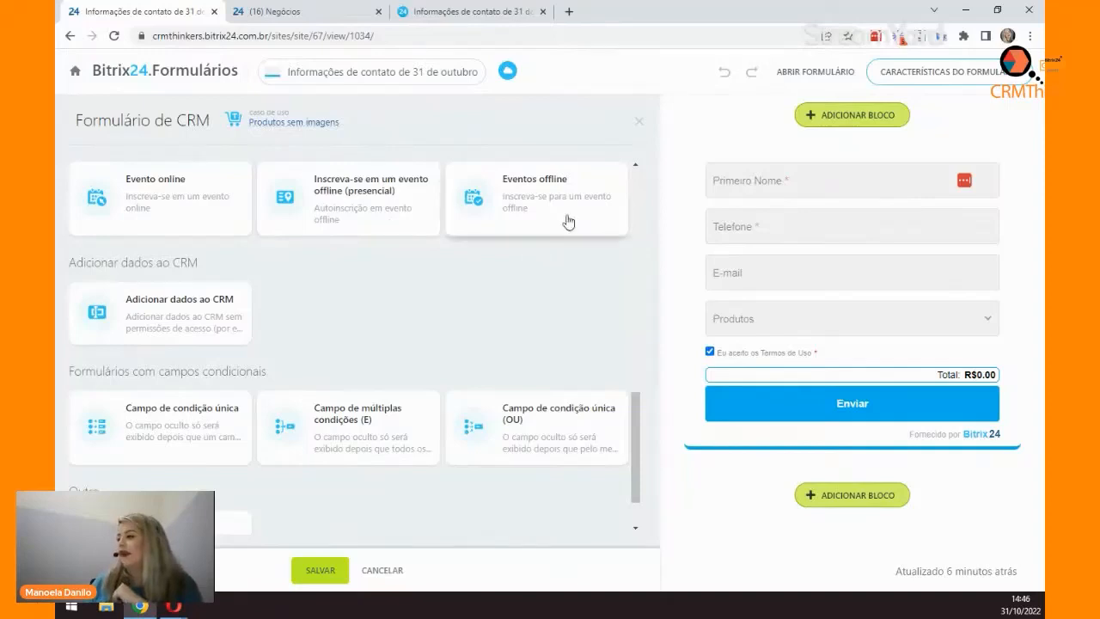
pyautogui.scroll(-1, 482, 269)
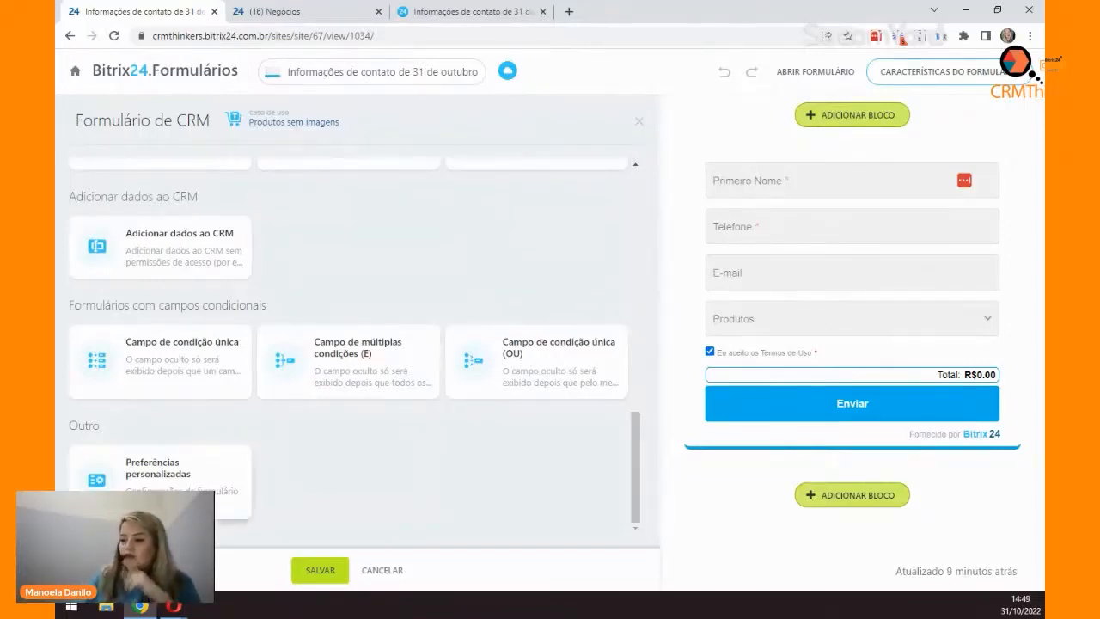
pyautogui.click(179, 483)
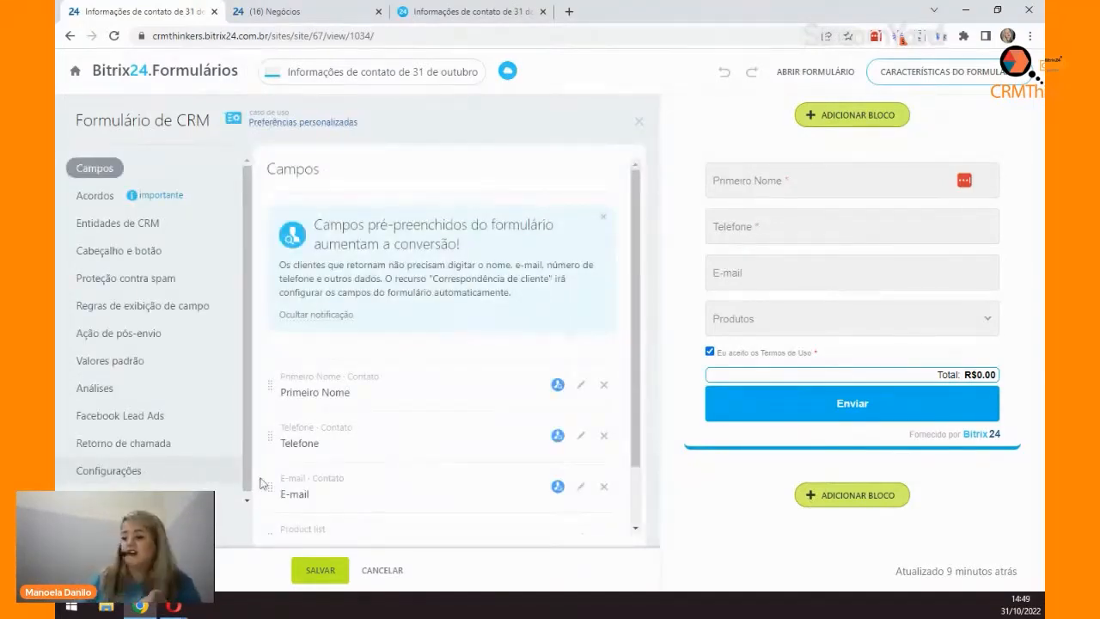
pyautogui.scroll(-1, 263, 481)
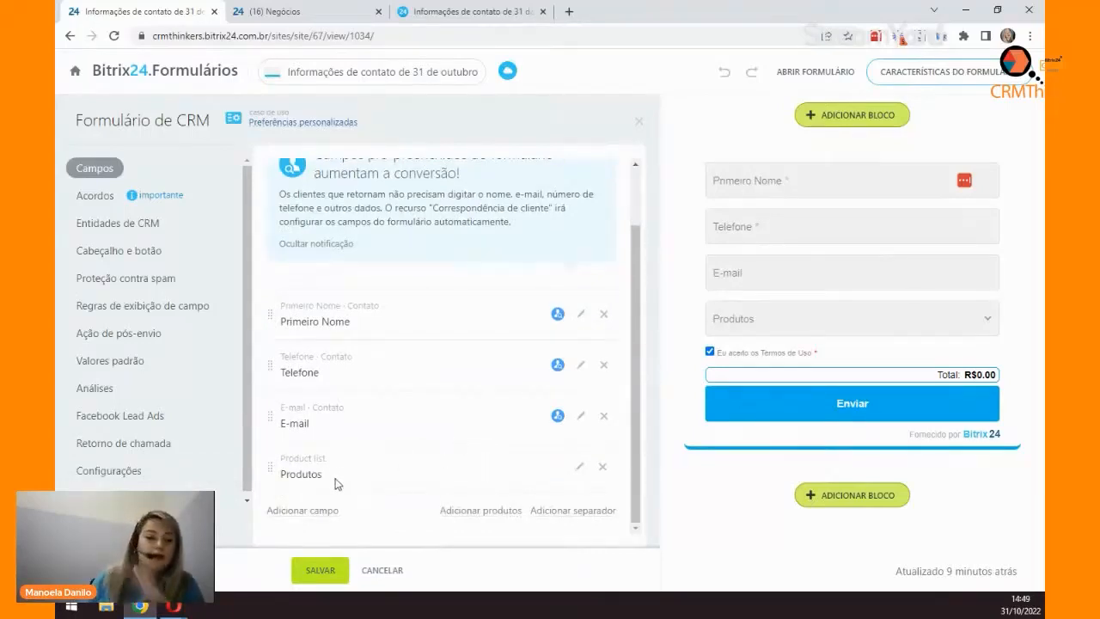
pyautogui.click(603, 465)
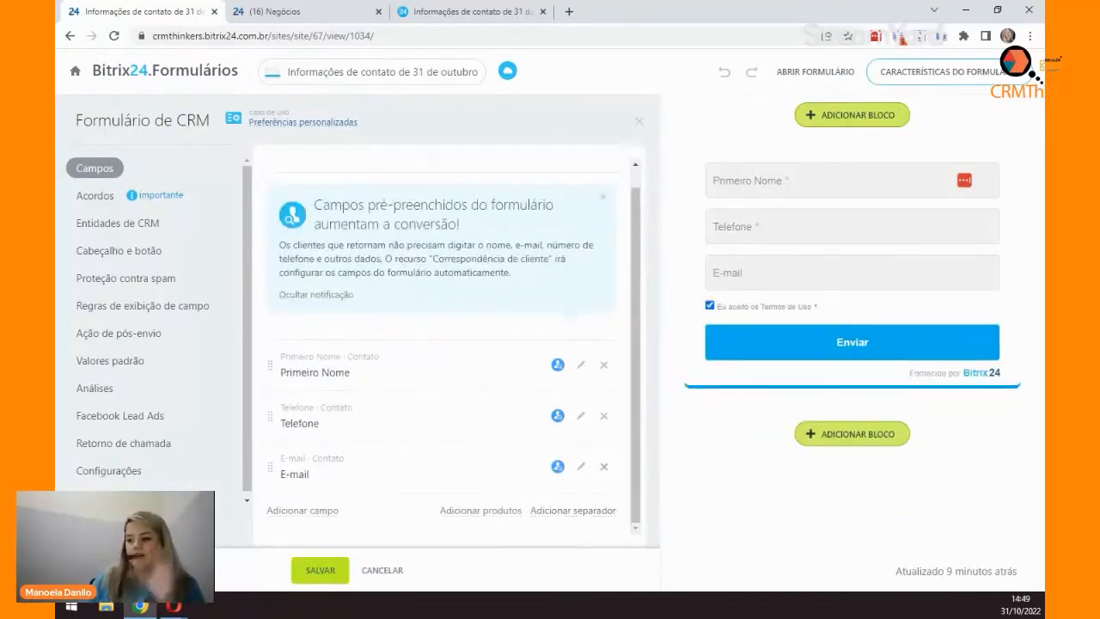
# Step: Review the Entidades de CRM and Cabeçalho e botão settings, and return to the form's fields
pyautogui.click(137, 224)
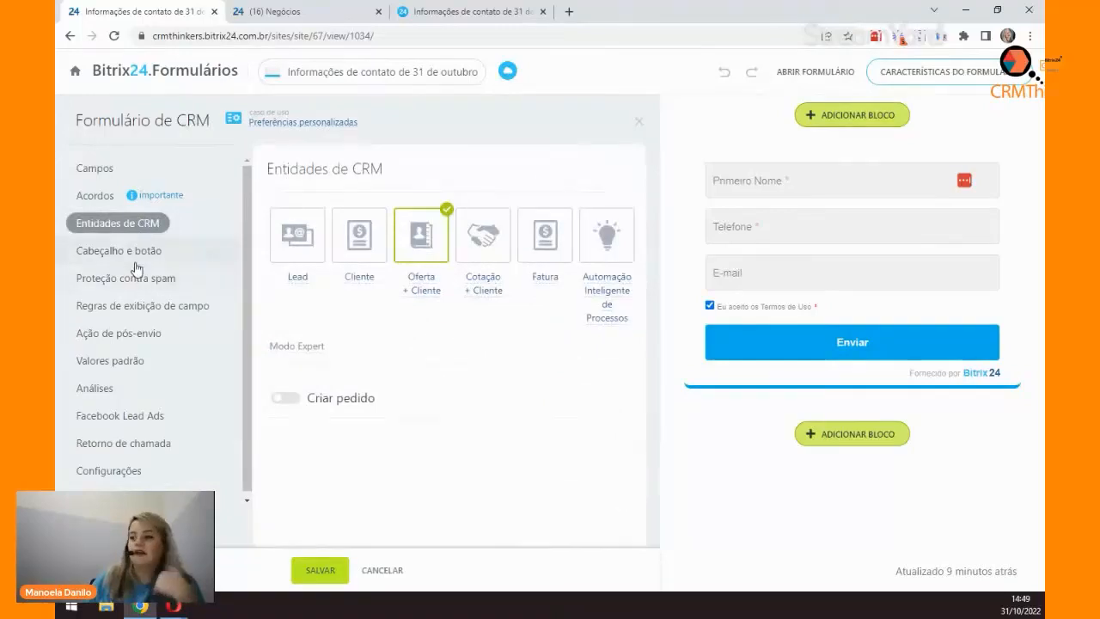
pyautogui.click(129, 253)
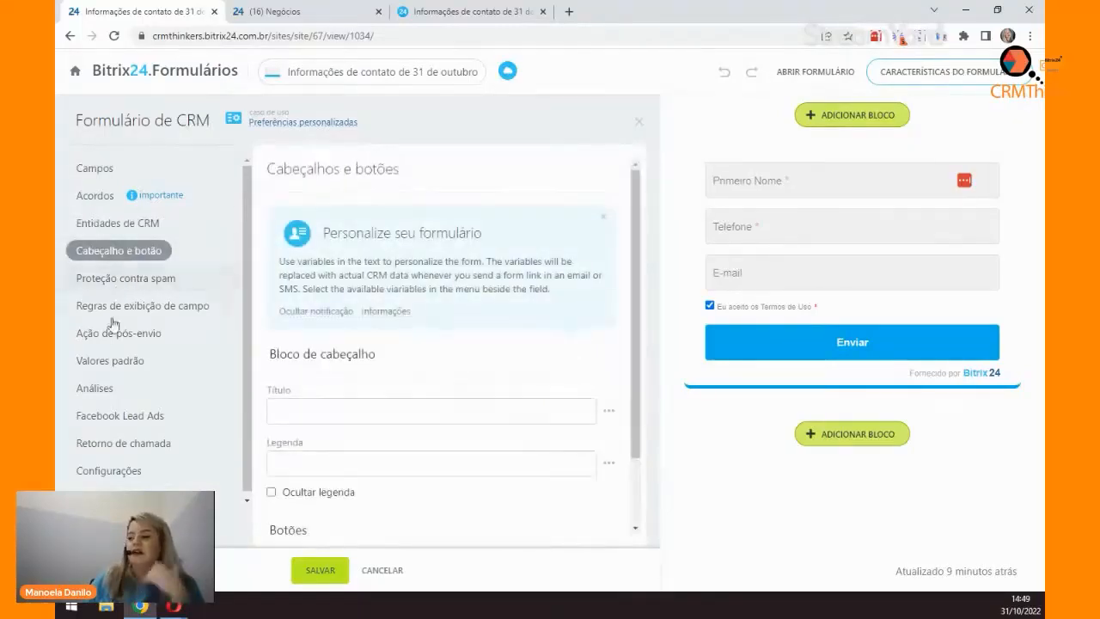
pyautogui.click(104, 168)
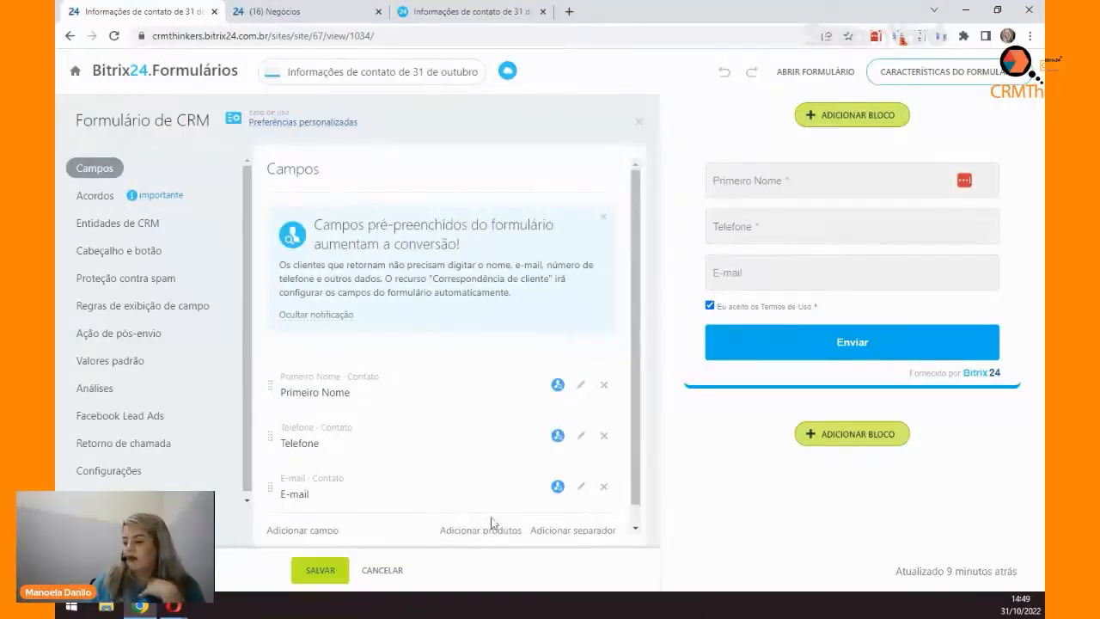
# Step: Examine the separator types that can be added to the form, without adding any
pyautogui.click(550, 530)
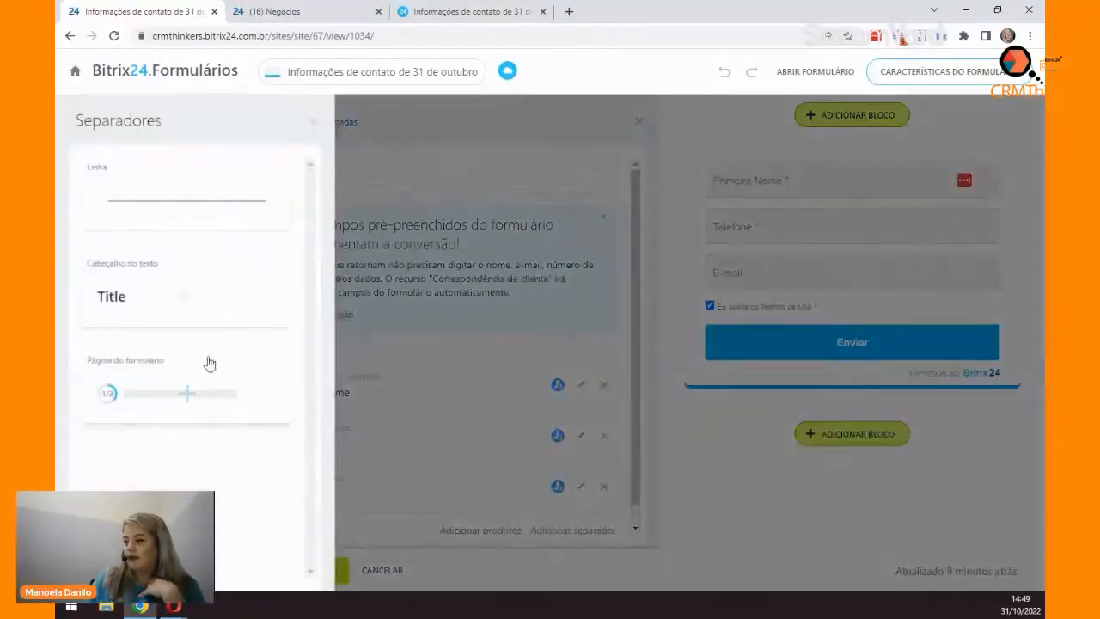
pyautogui.click(324, 125)
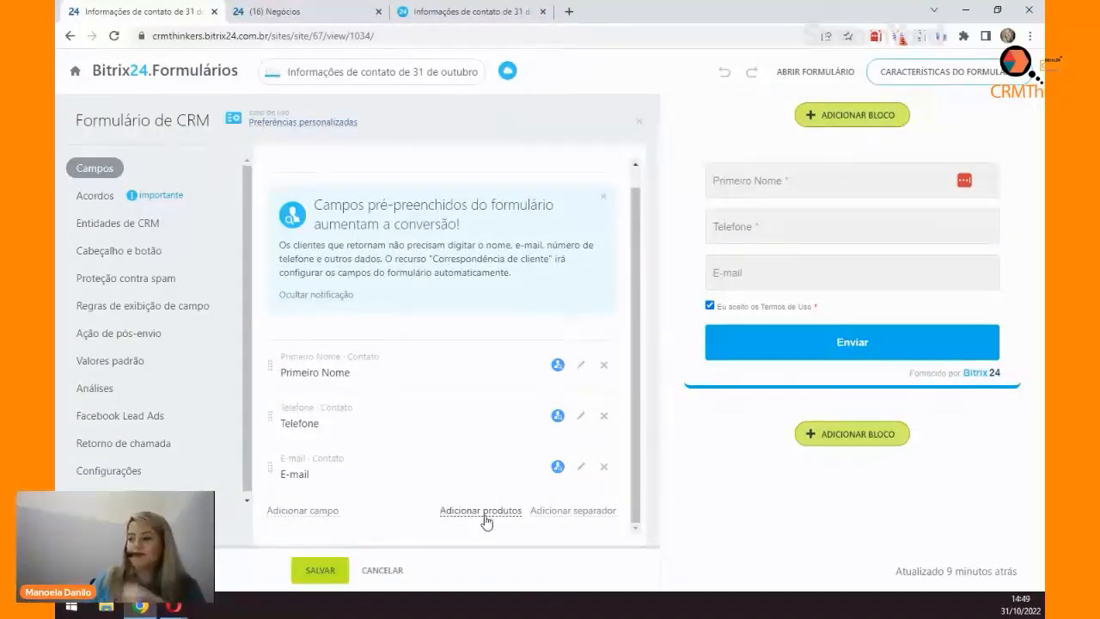
pyautogui.click(596, 514)
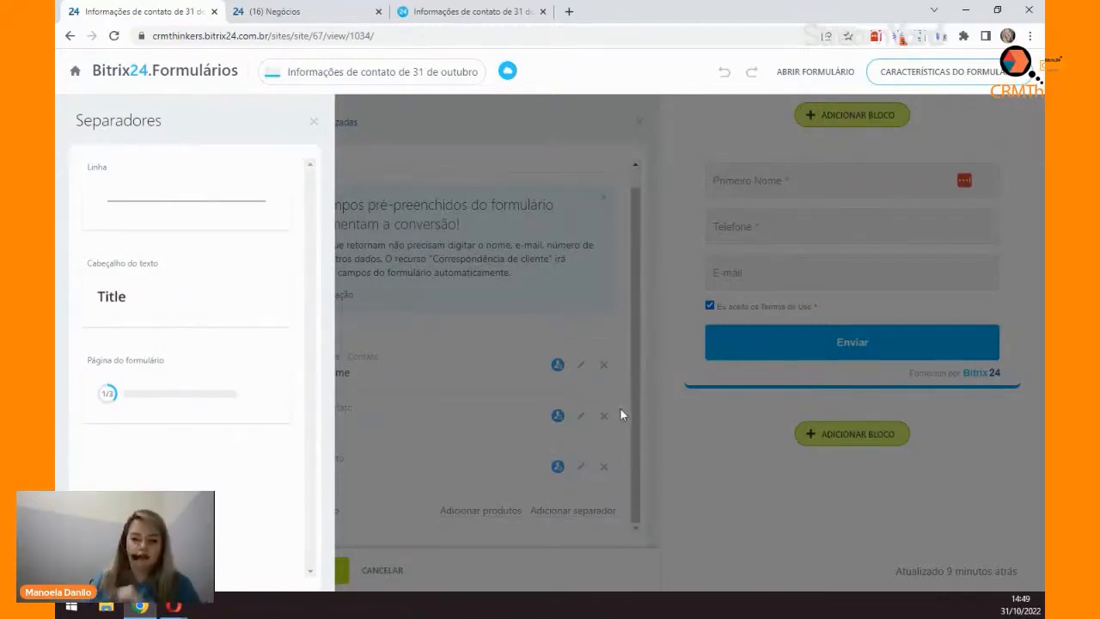
pyautogui.click(638, 381)
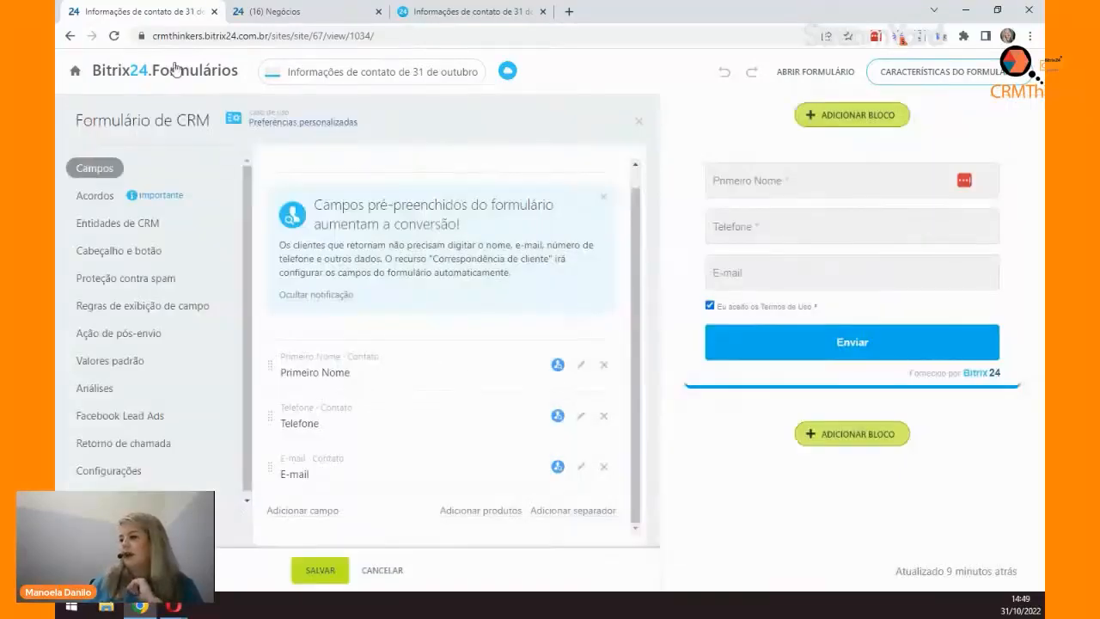
# Step: Leave the form unsaved for the CRM forms list and close the other Informações de contato de 31 de outubro tab
pyautogui.click(275, 11)
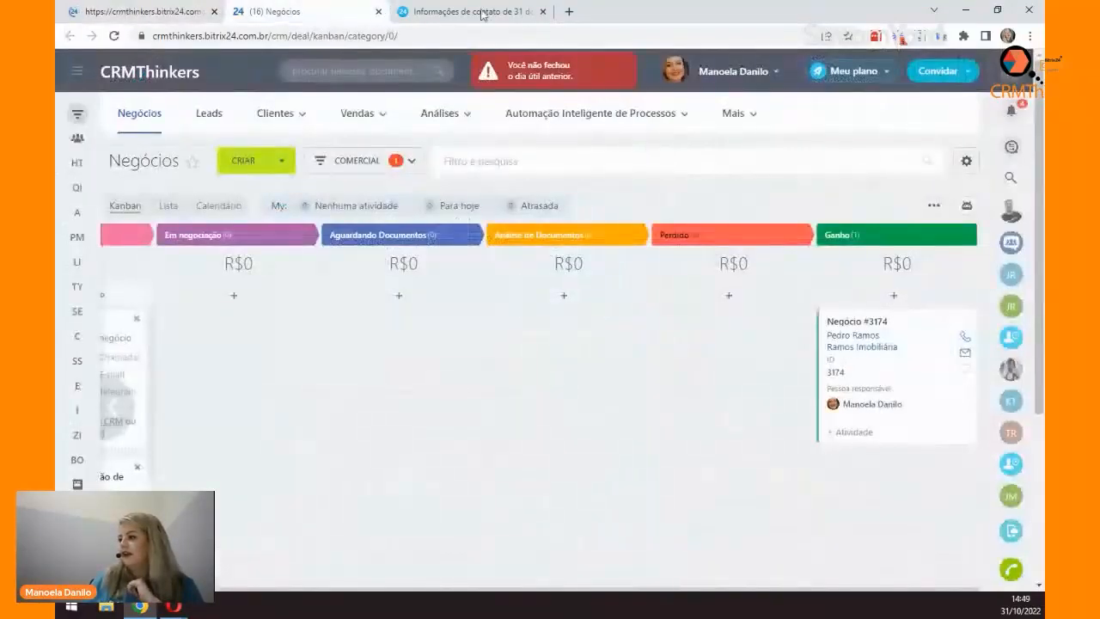
pyautogui.click(543, 11)
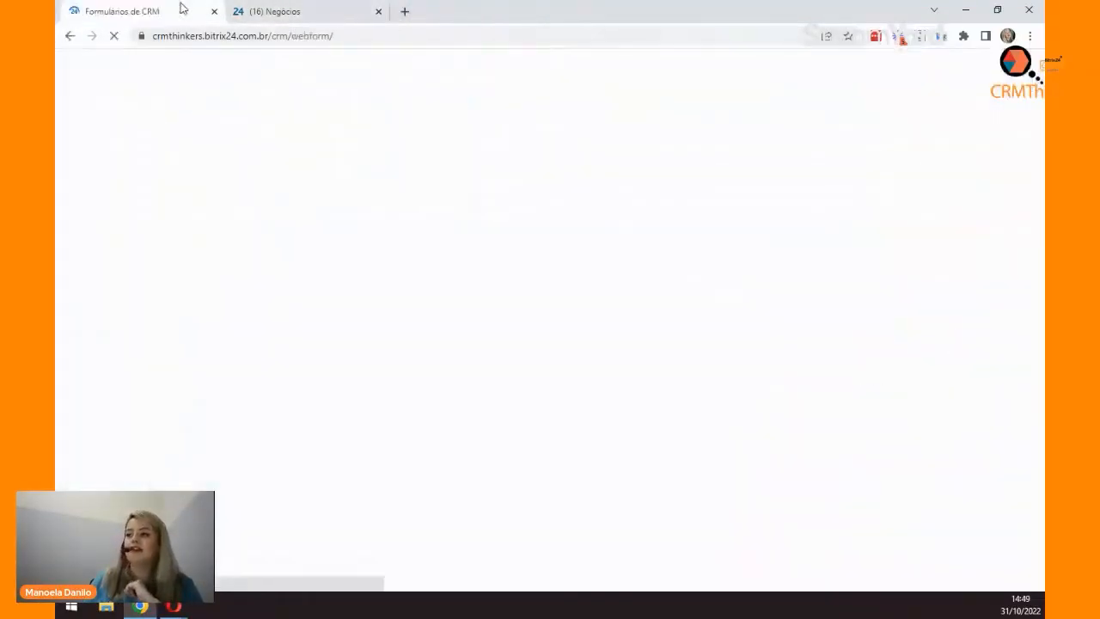
pyautogui.click(193, 11)
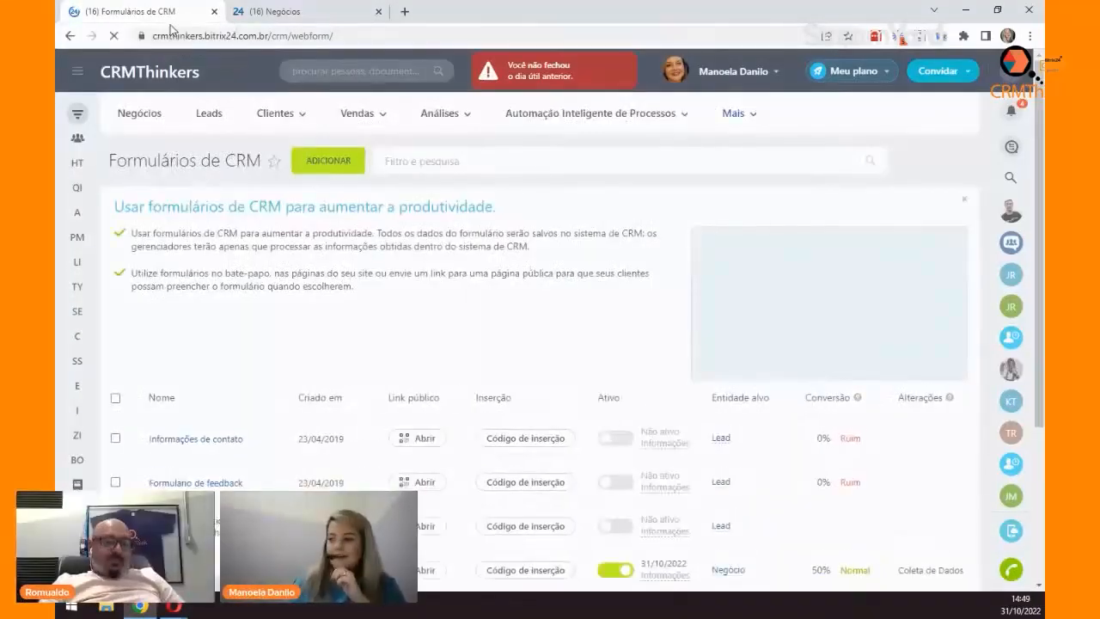
pyautogui.scroll(-3, 523, 326)
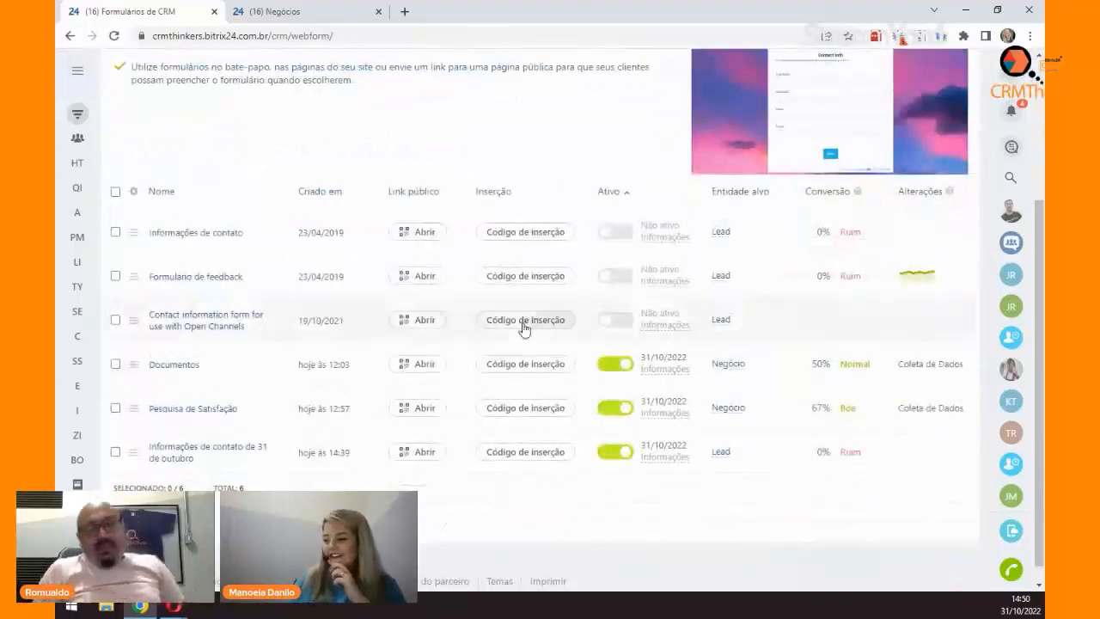